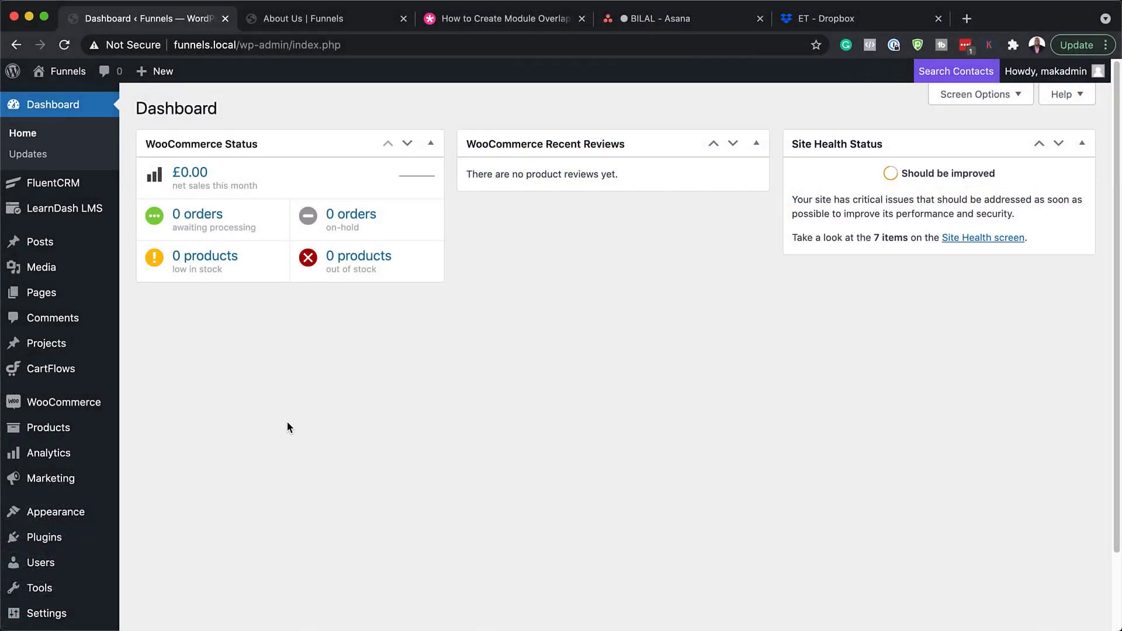
Create a new page titled "Scroll" and start building it from scratch with the Divi Builder
mouse_move(69, 296)
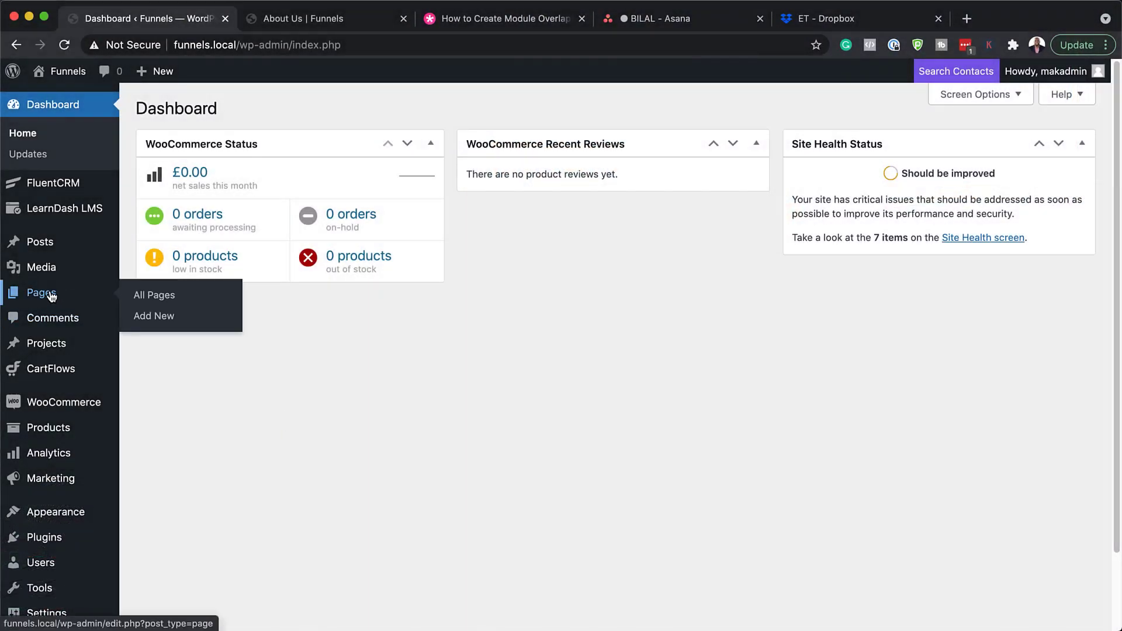
click(162, 321)
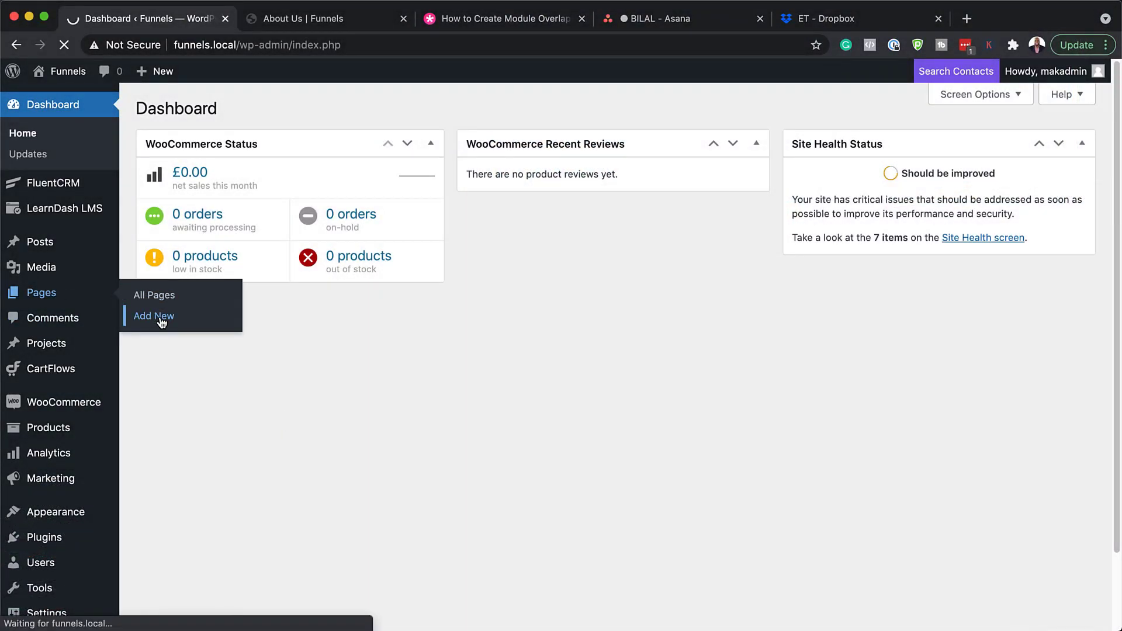
text(Scroll)
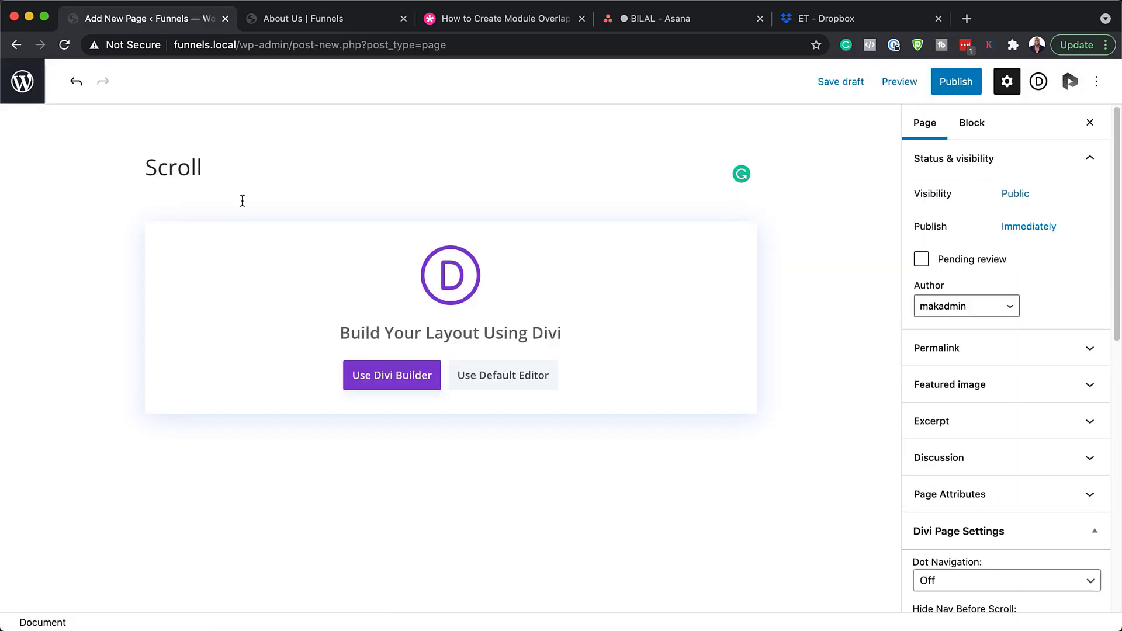
click(378, 387)
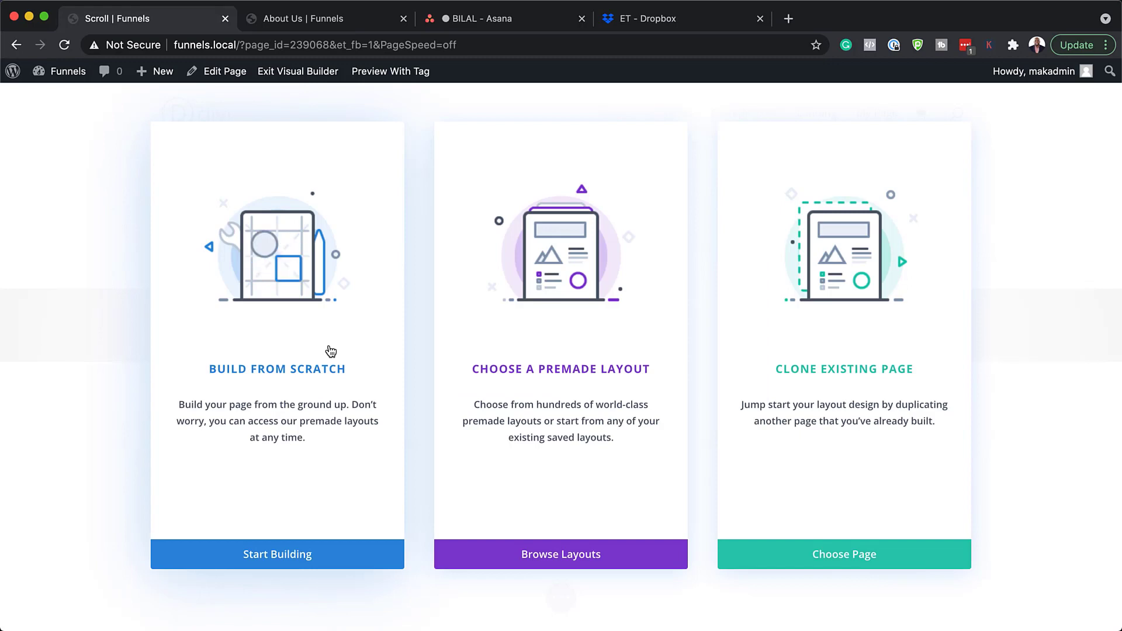
click(303, 555)
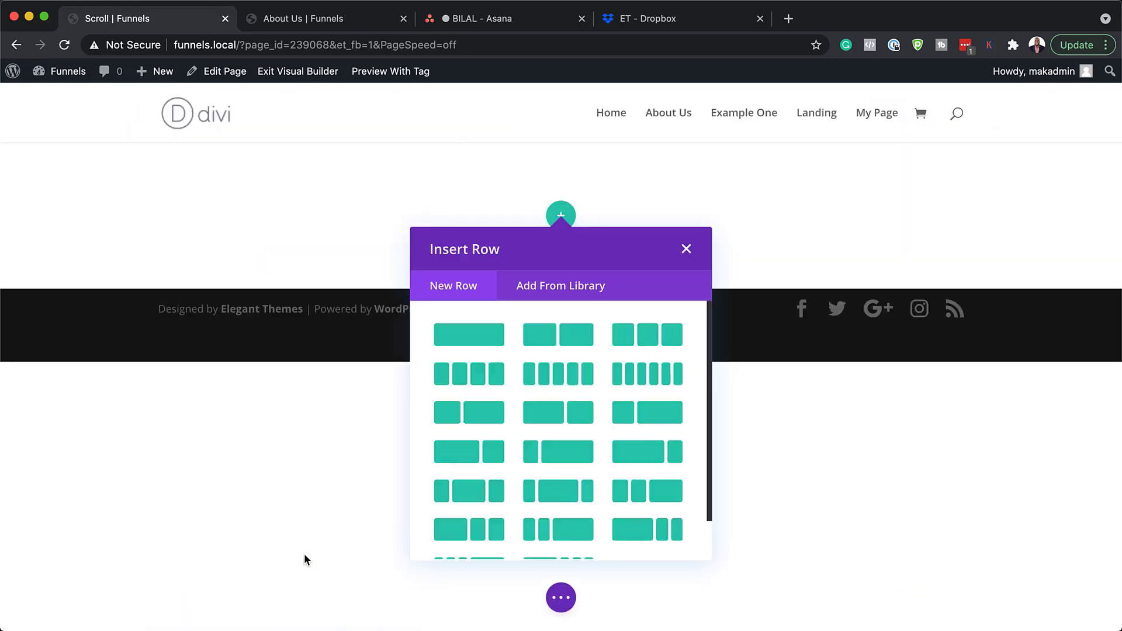
Set the empty section's top and bottom padding to 10% and save the section settings
click(134, 142)
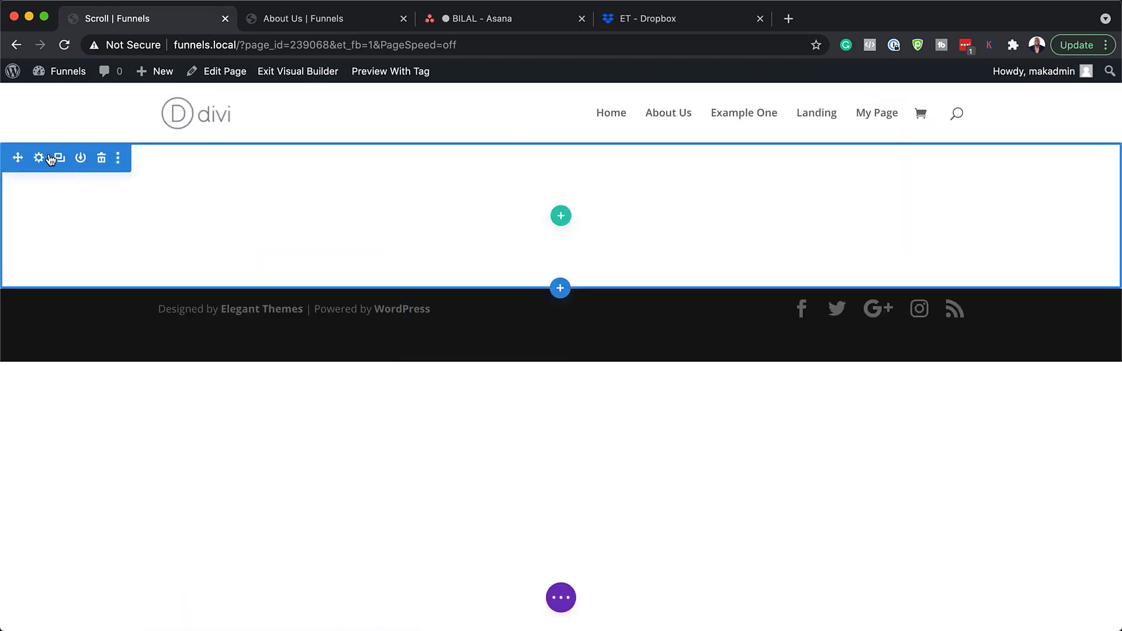
click(39, 158)
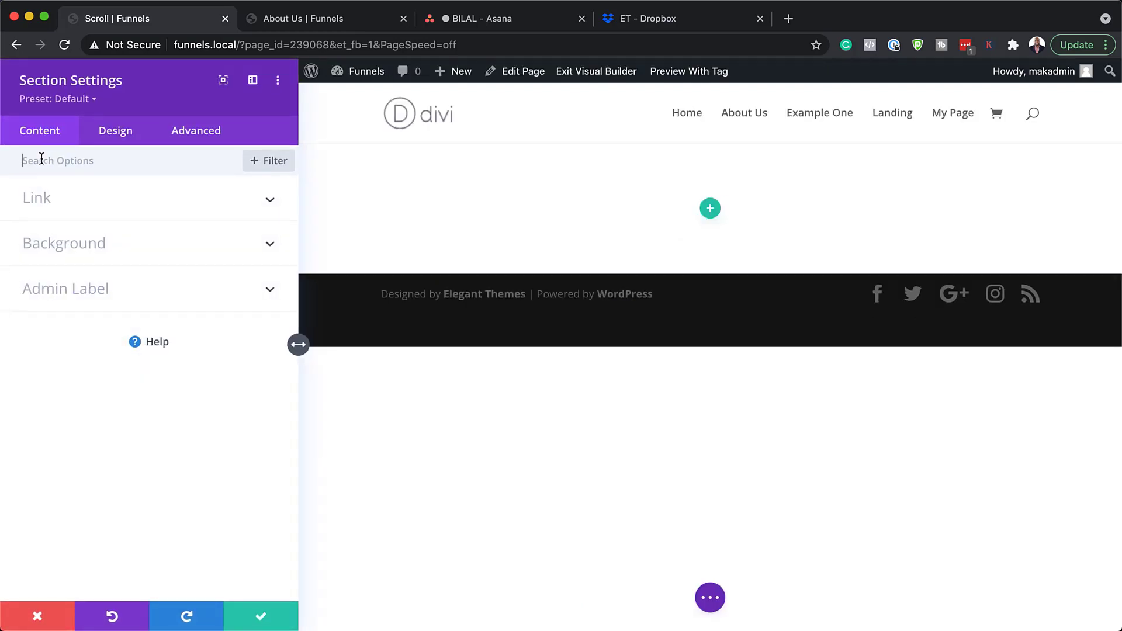
click(118, 138)
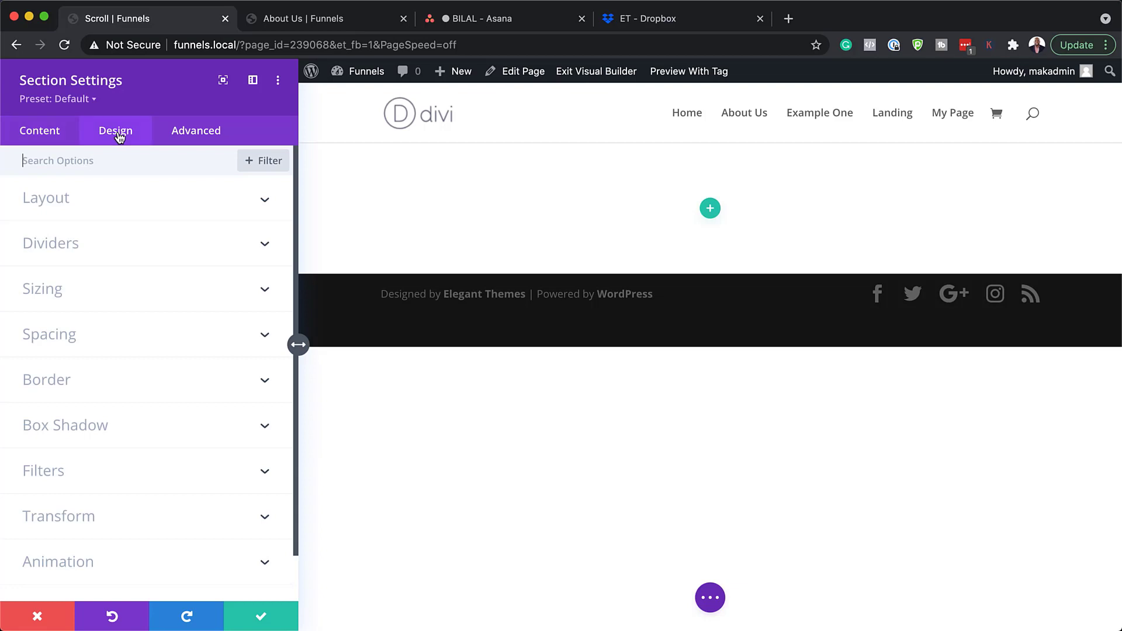
click(55, 342)
click(38, 292)
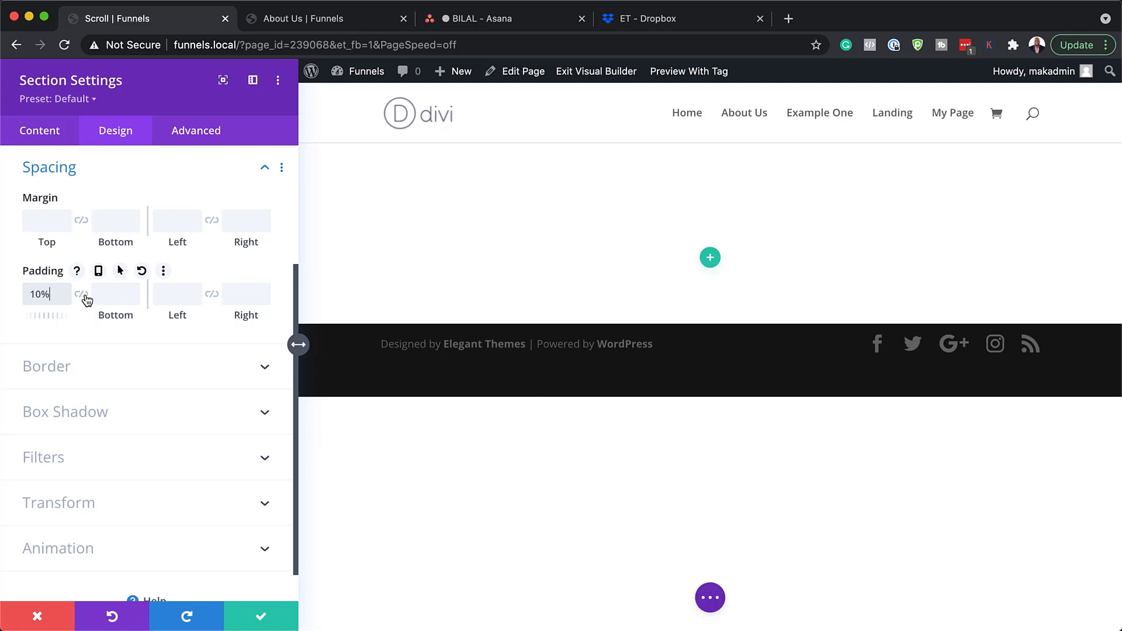
click(85, 297)
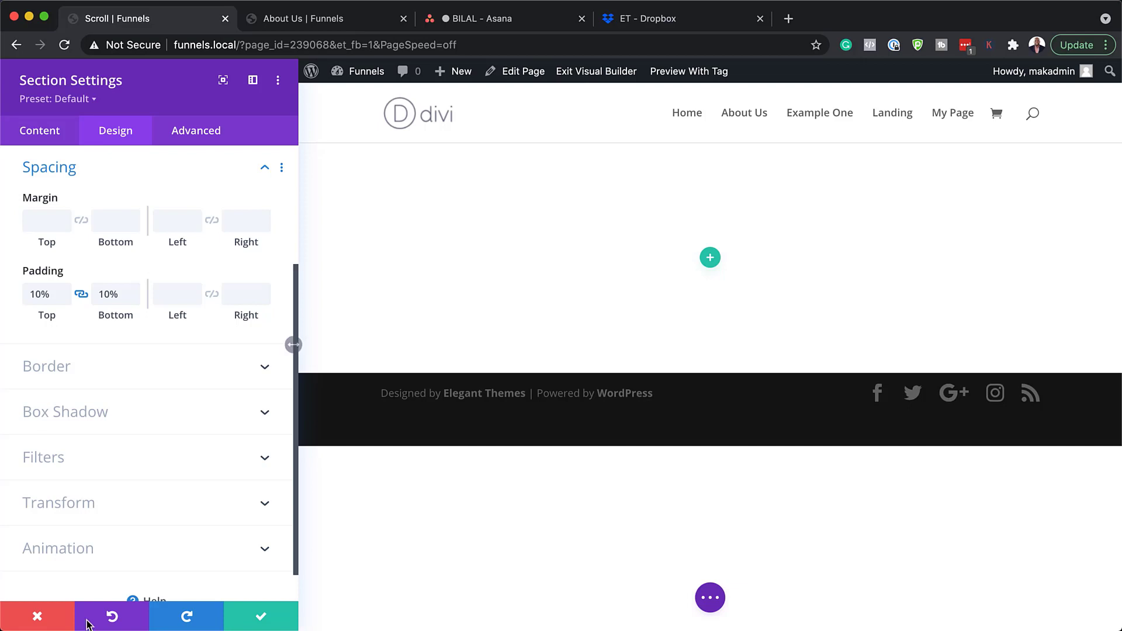
click(262, 618)
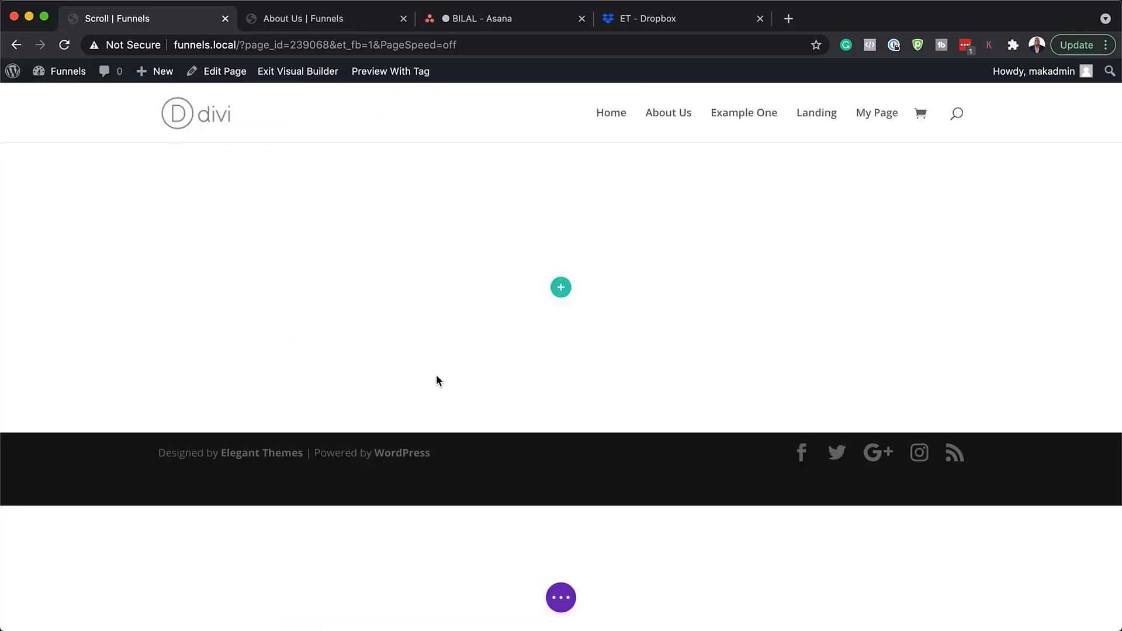
Insert a single-column row into the section without adding a module
click(561, 287)
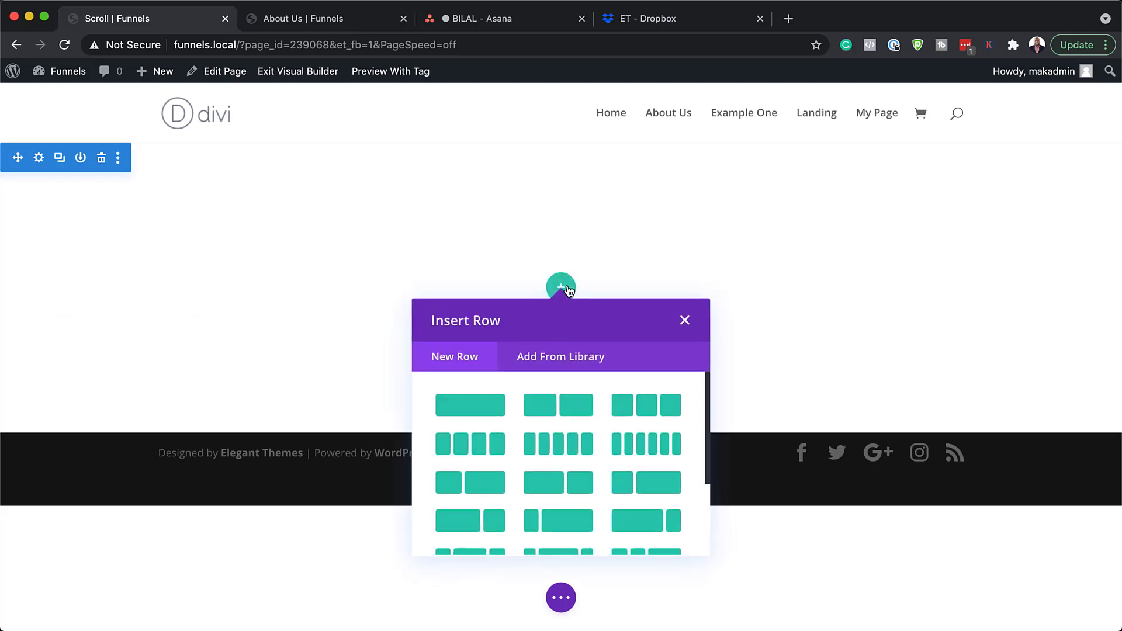
click(471, 409)
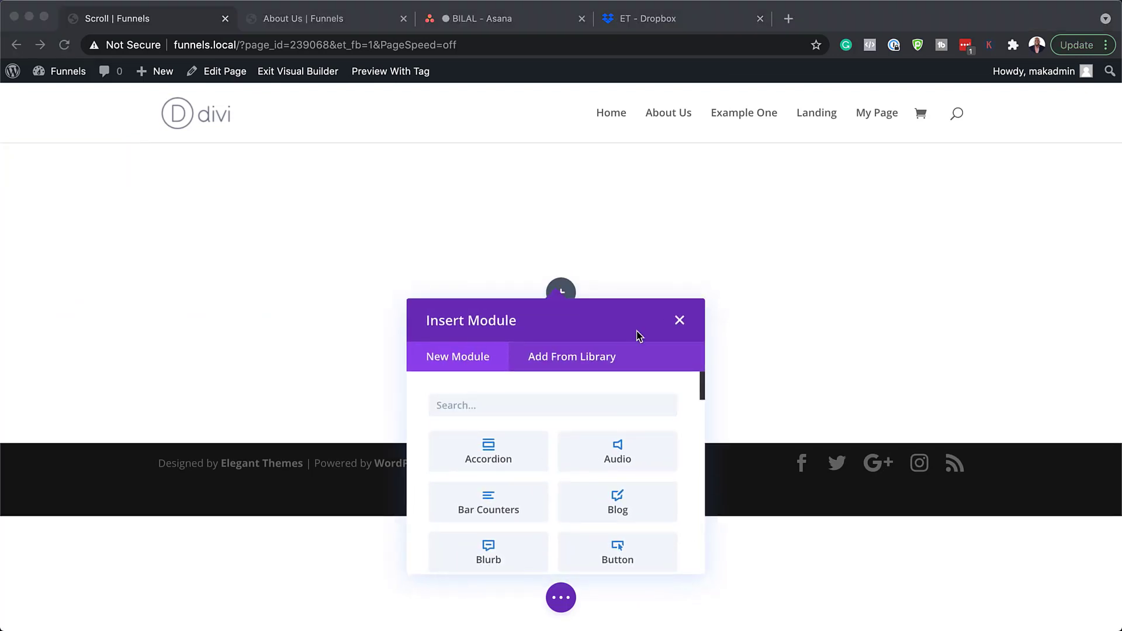
click(680, 321)
Set the row's bottom margin to 100px and save the row settings
click(197, 269)
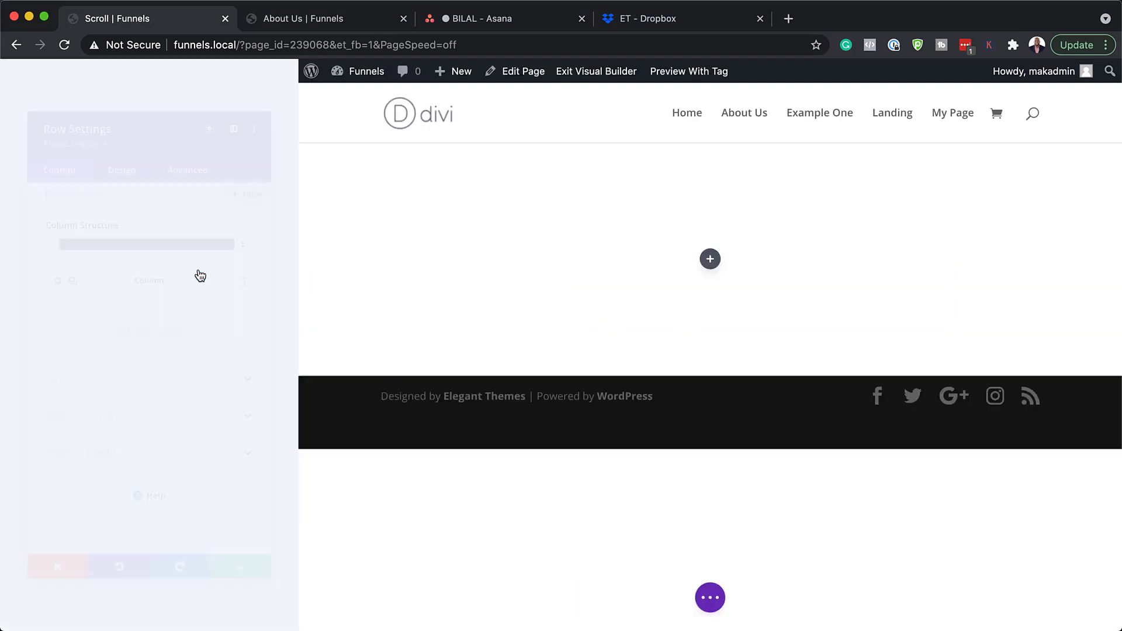
click(124, 138)
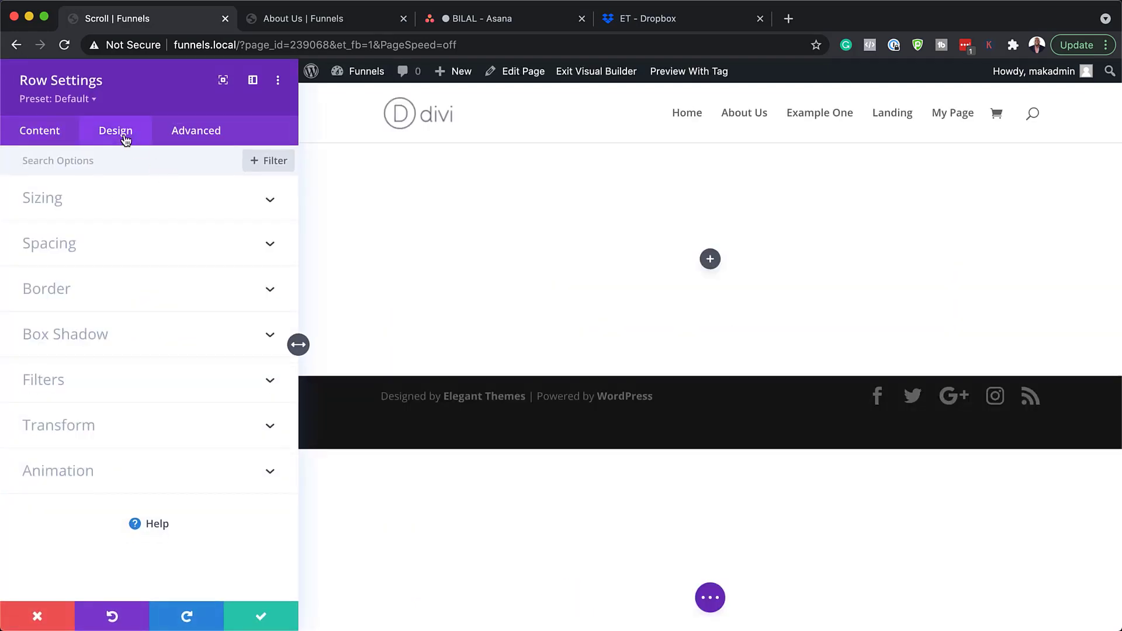
click(73, 245)
click(112, 220)
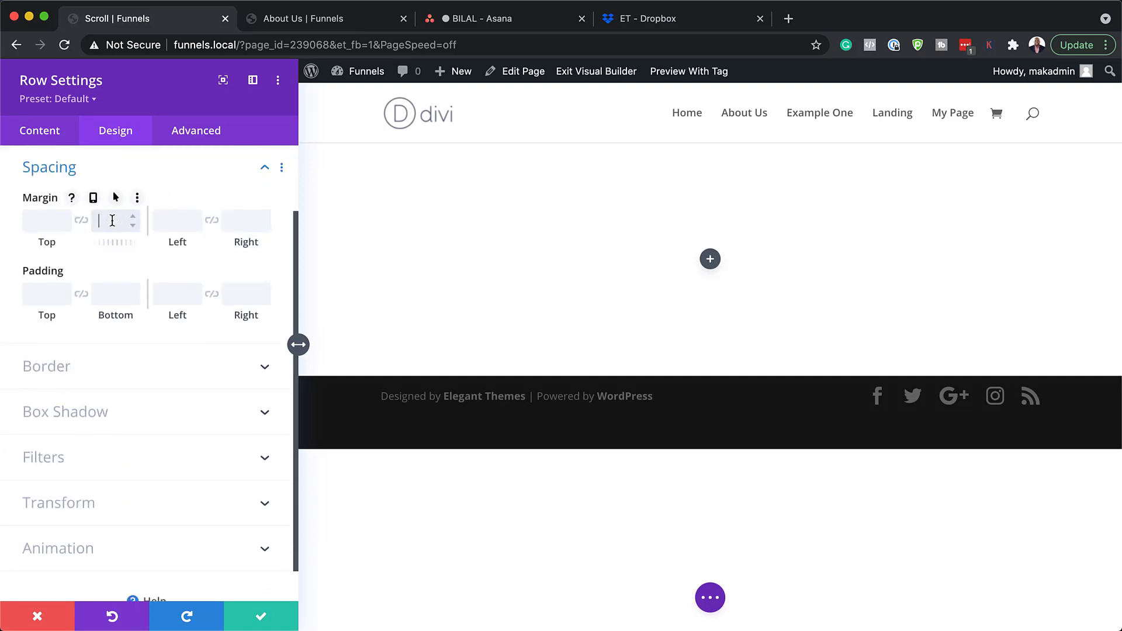
text(1)
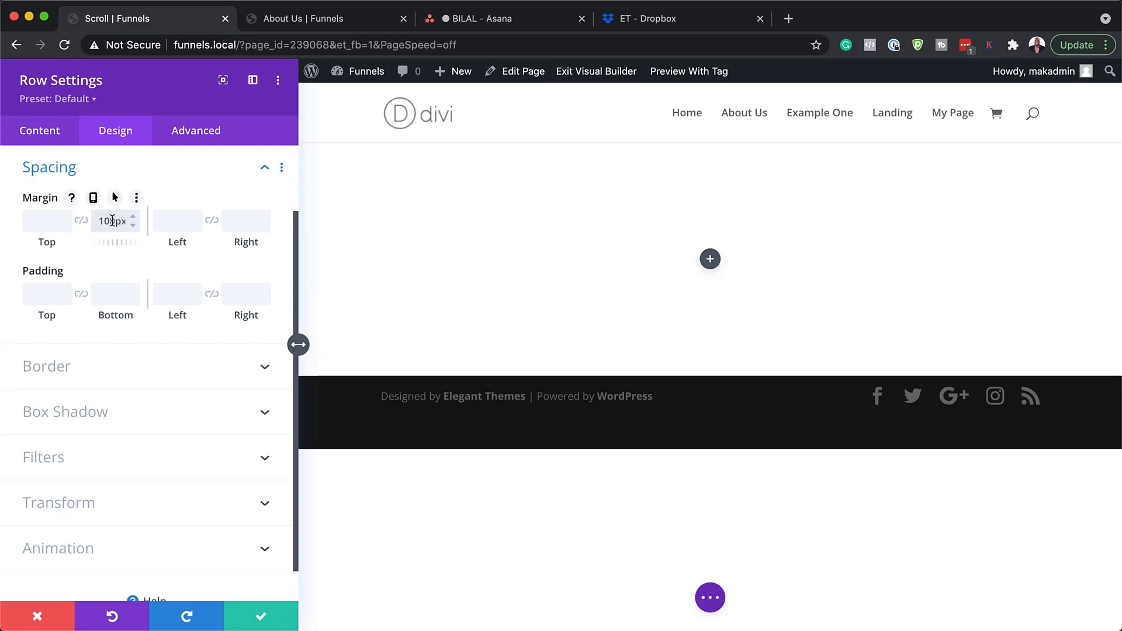
text(00)
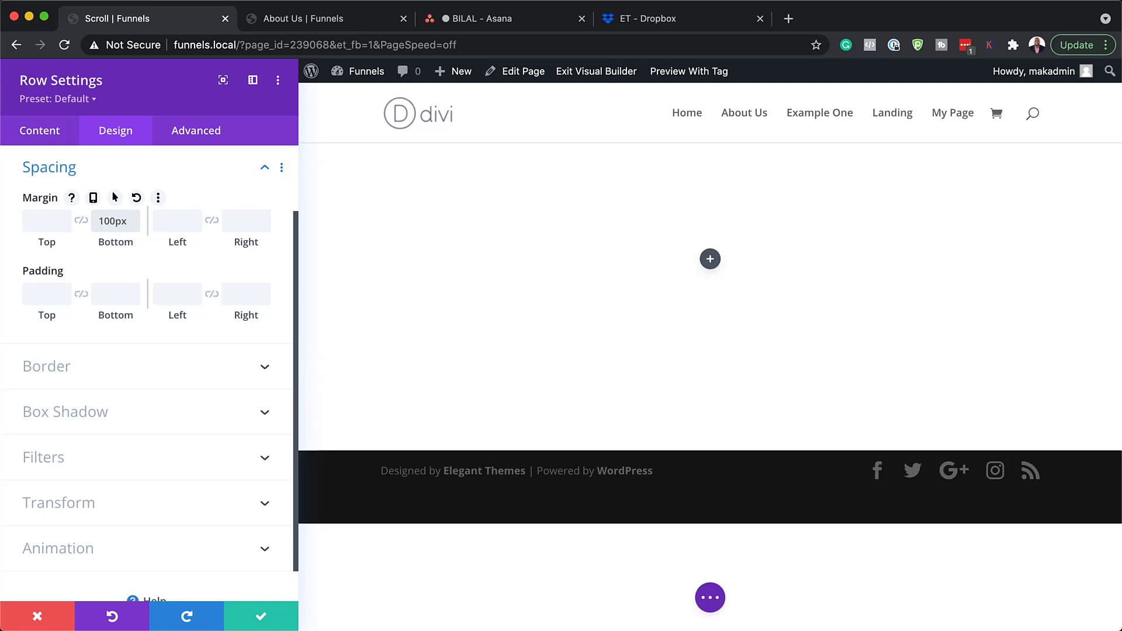
click(261, 615)
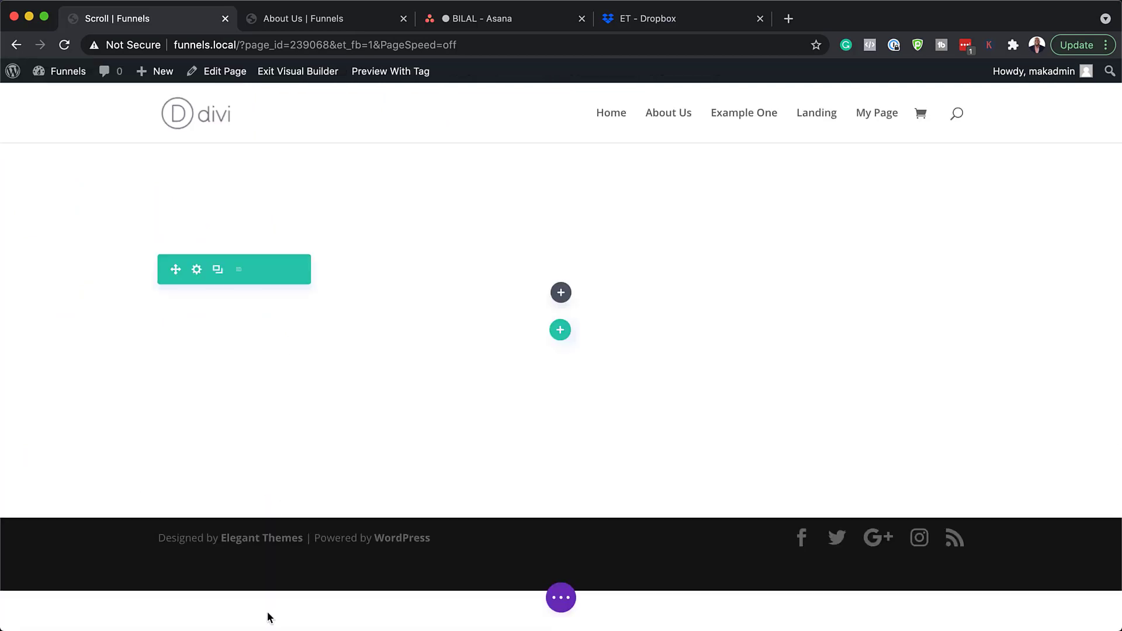
Add a Text module to the row and replace its placeholder body with "Vintage Shop"
click(562, 295)
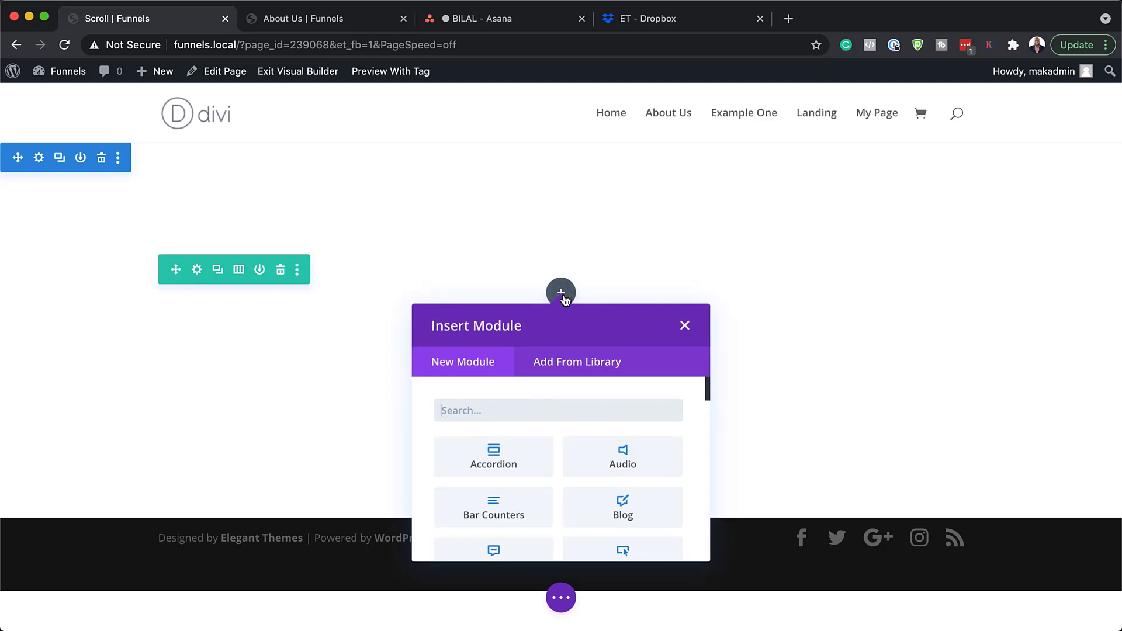
text(text)
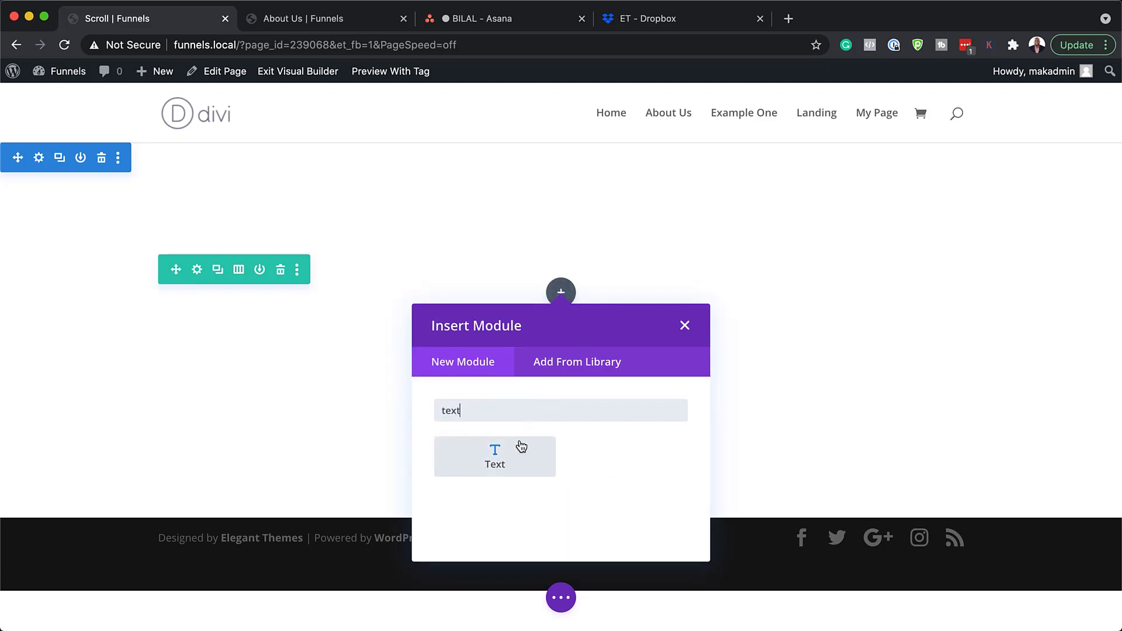
click(513, 455)
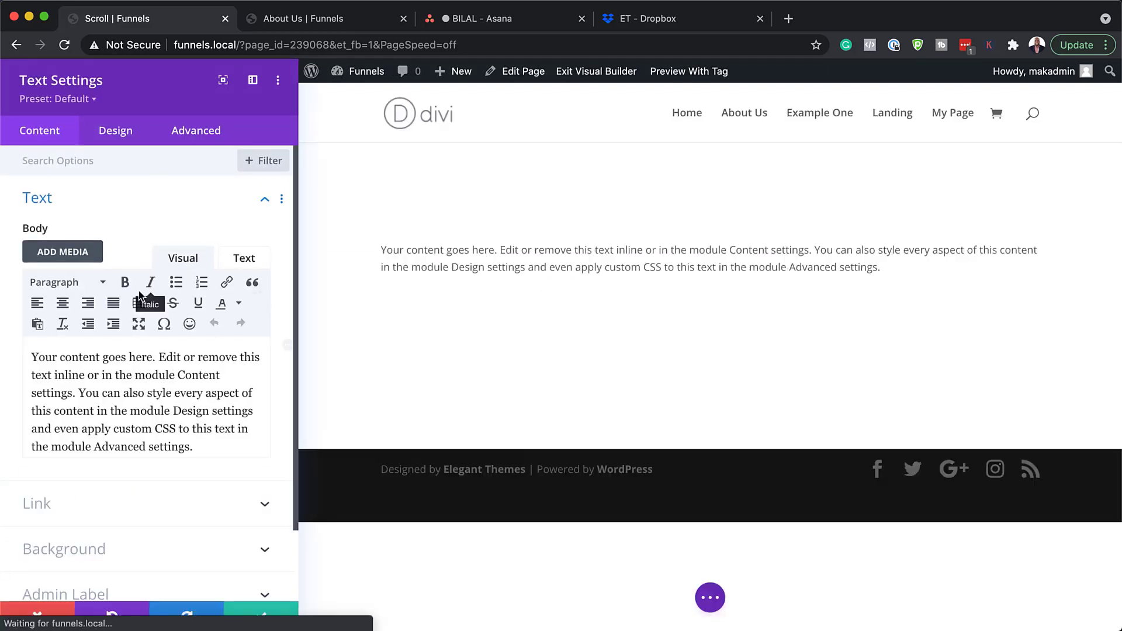
drag(199, 445, 7, 355)
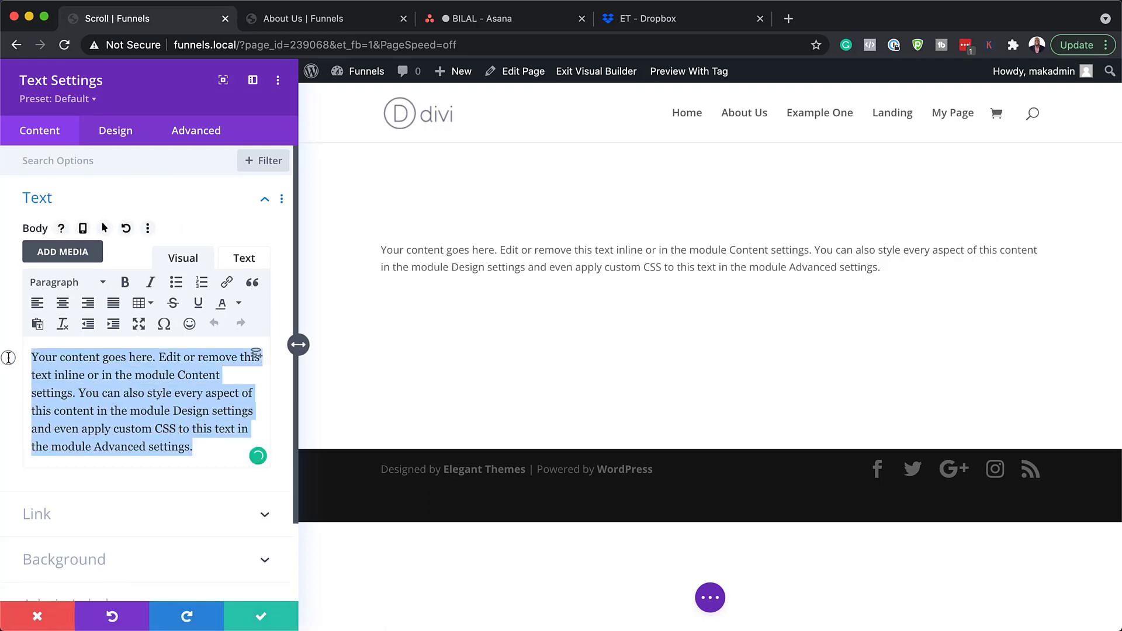
text(Vintage Shop)
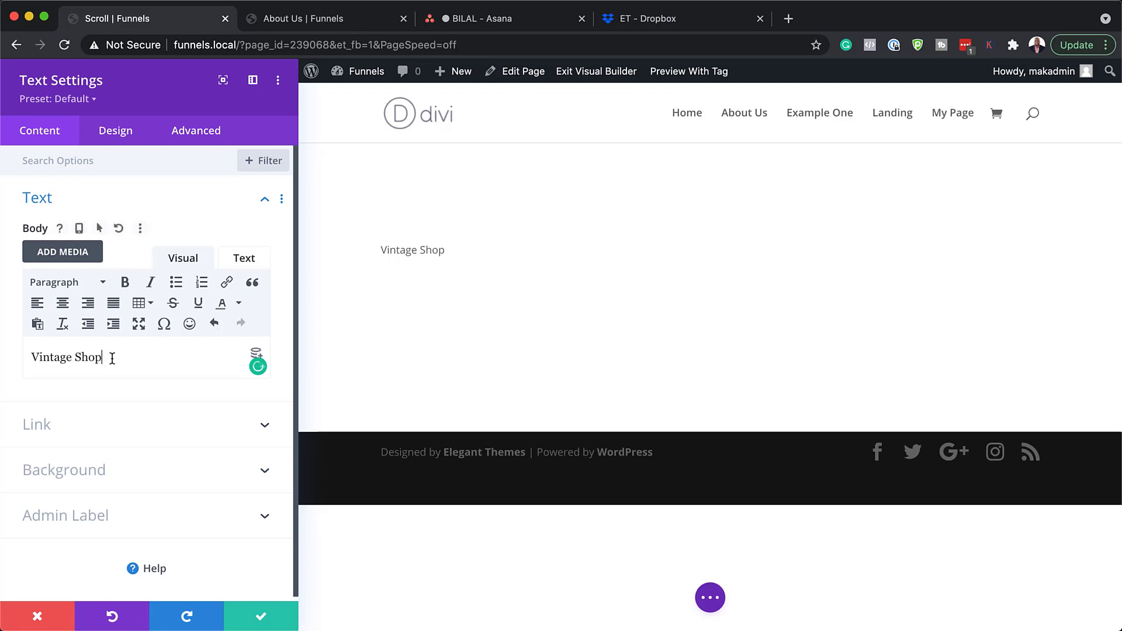
Format the "Vintage Shop" text as Heading 2
drag(106, 356, 14, 348)
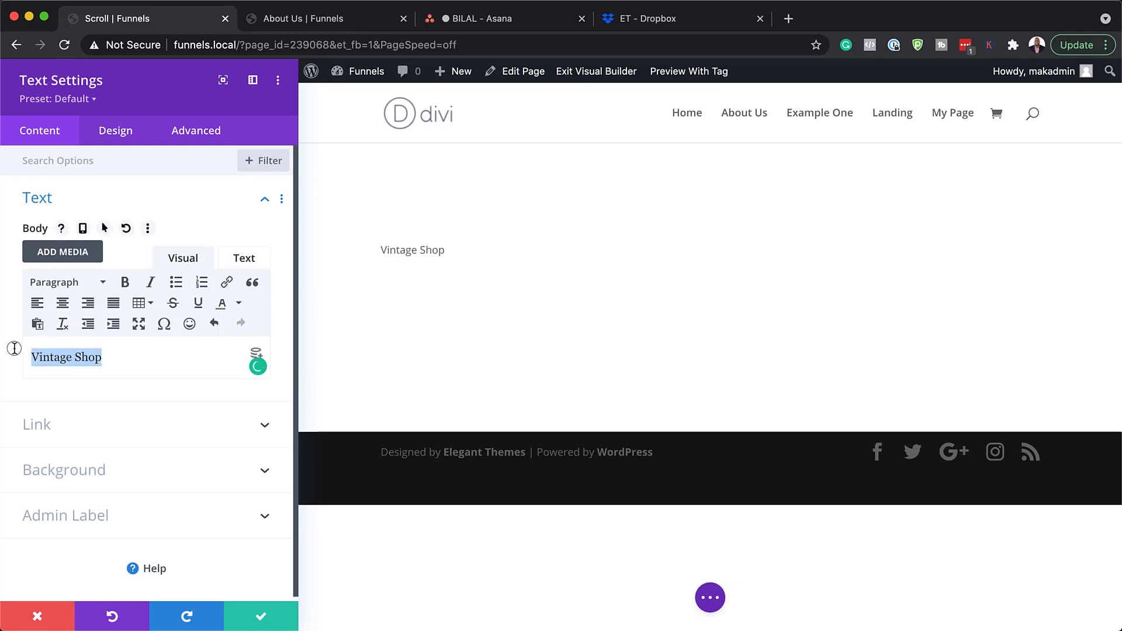
click(83, 283)
click(108, 372)
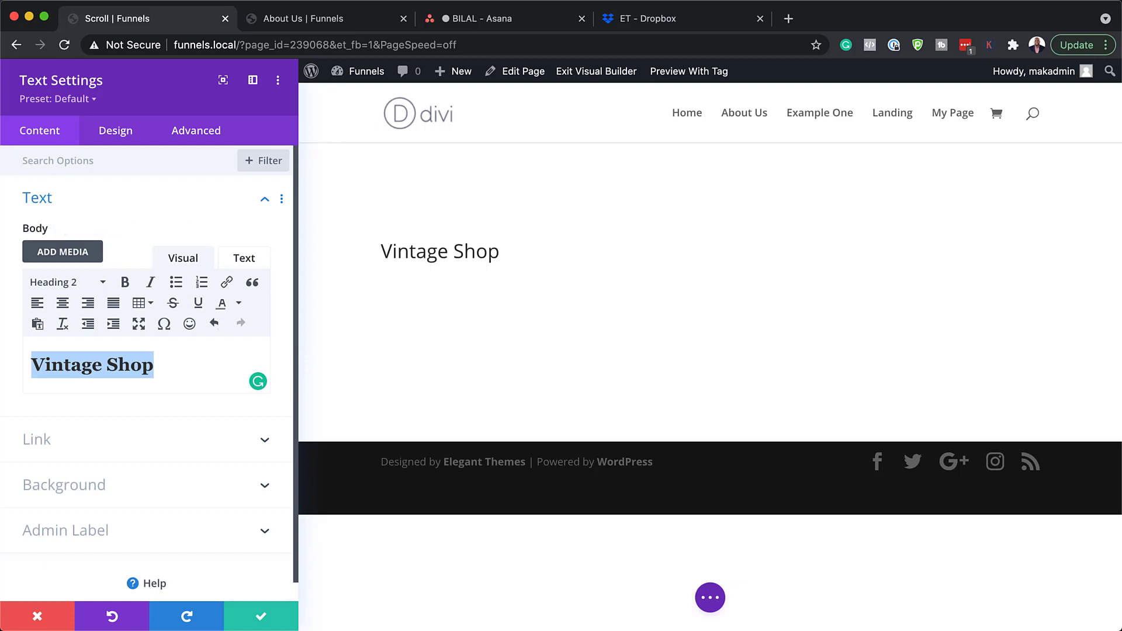
Set the text module's Heading 2 font to Abril Fatface
click(123, 131)
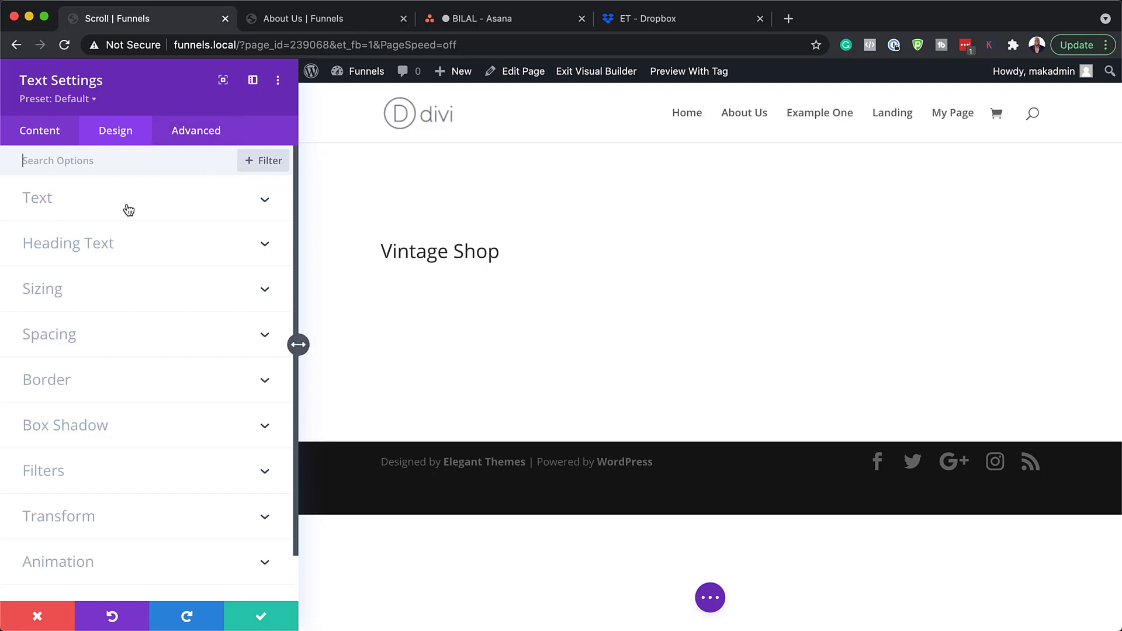
click(106, 246)
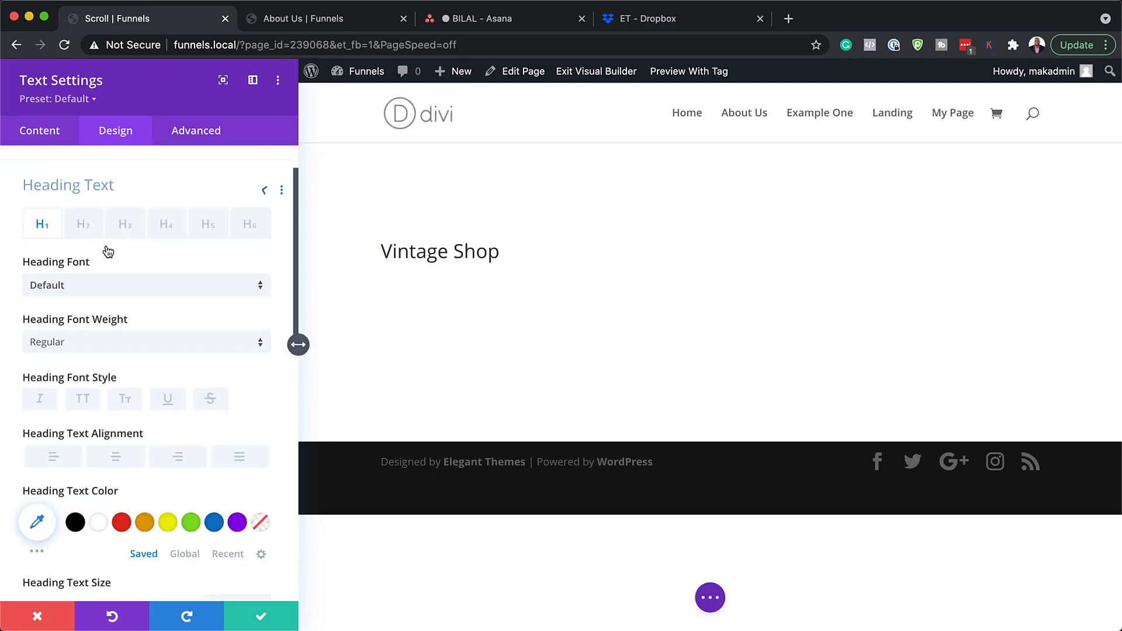
click(93, 213)
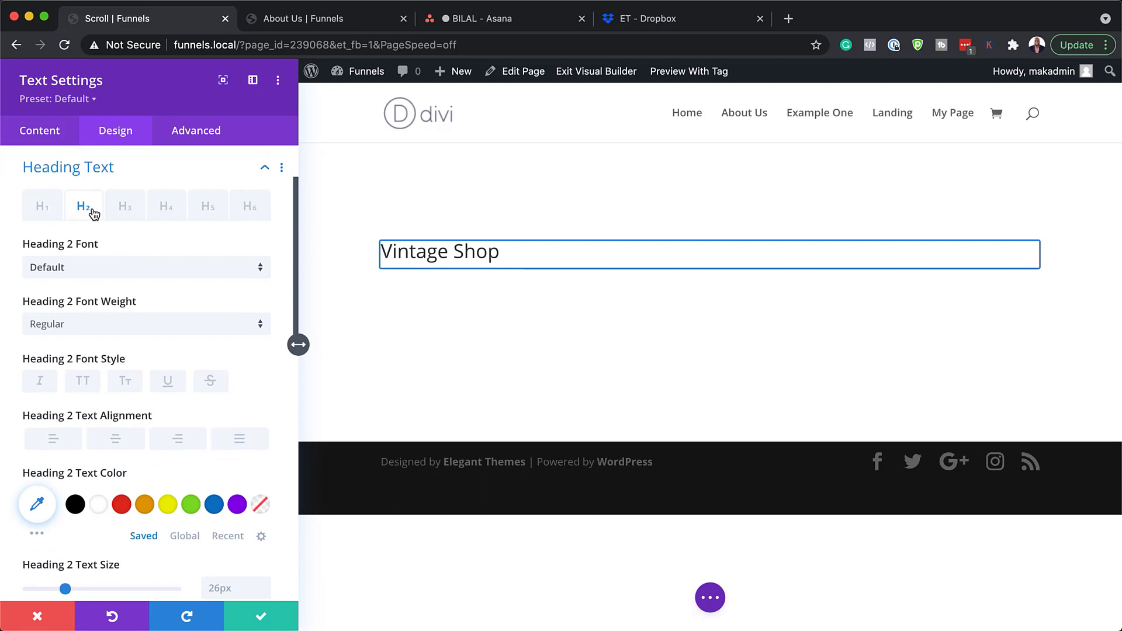
click(112, 270)
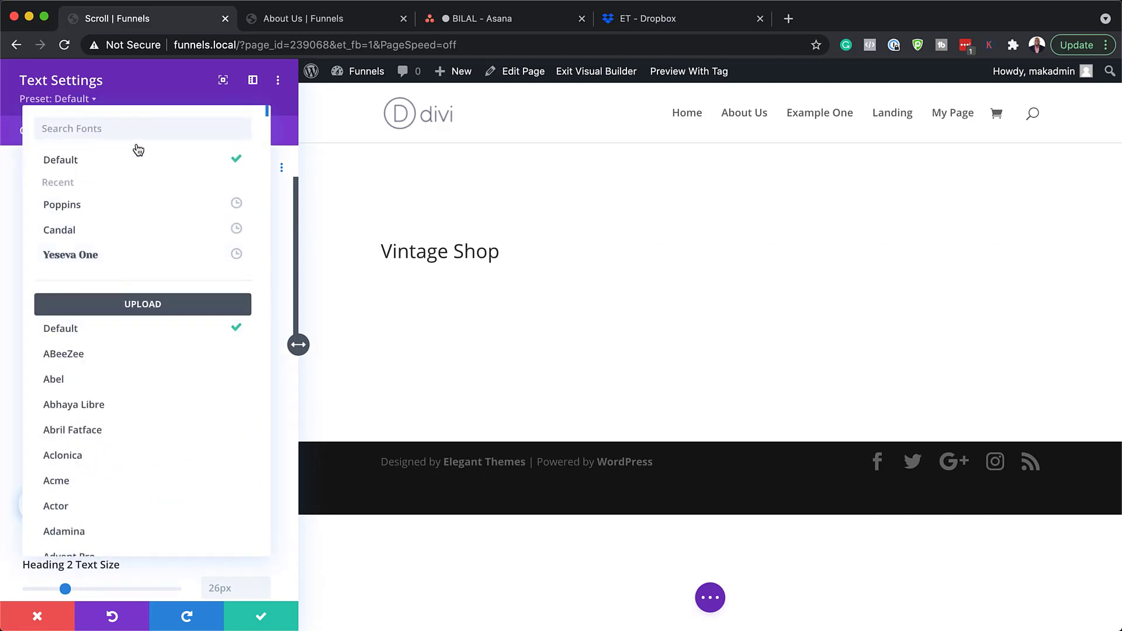
text(abril)
click(111, 167)
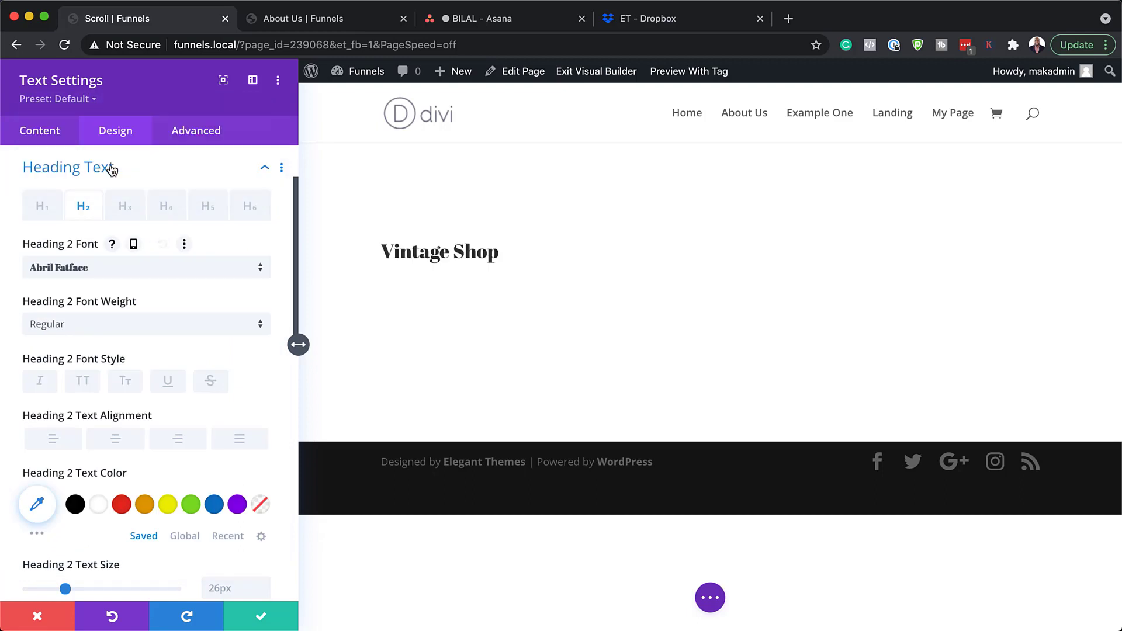
Set the Heading 2 text size to 100px and save the text module
scroll(238, 368, down, 5)
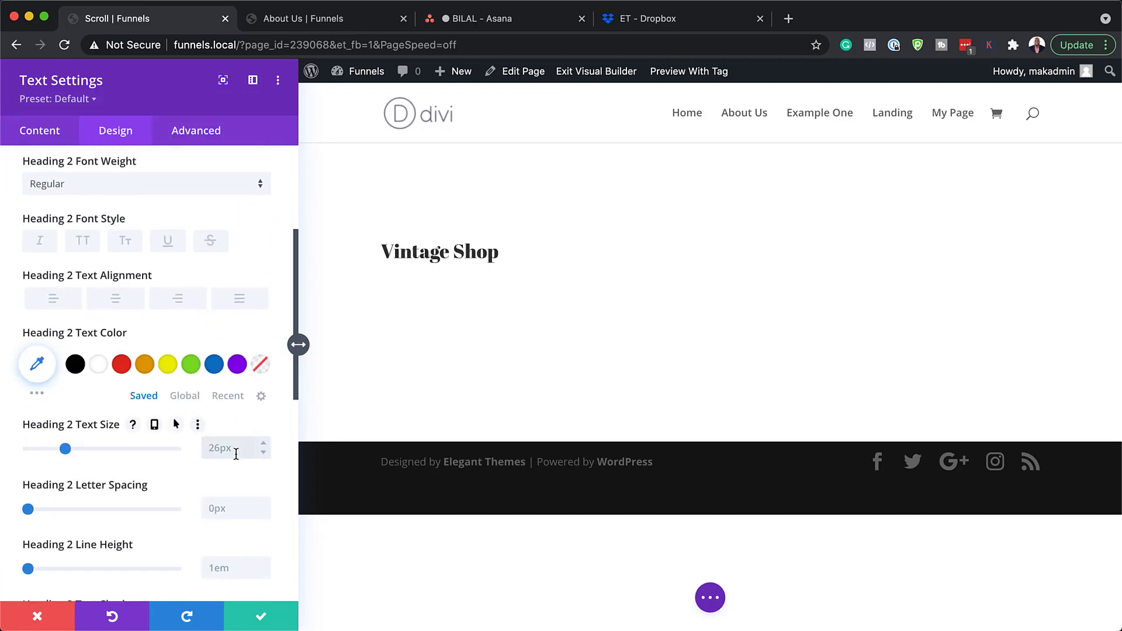
key(Return)
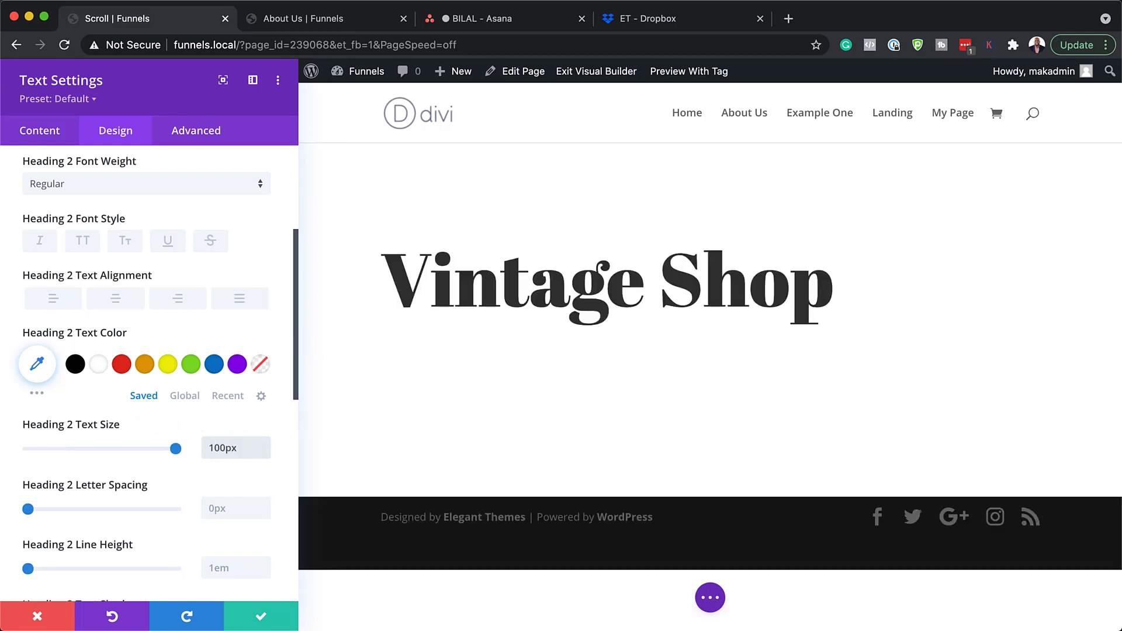
click(266, 616)
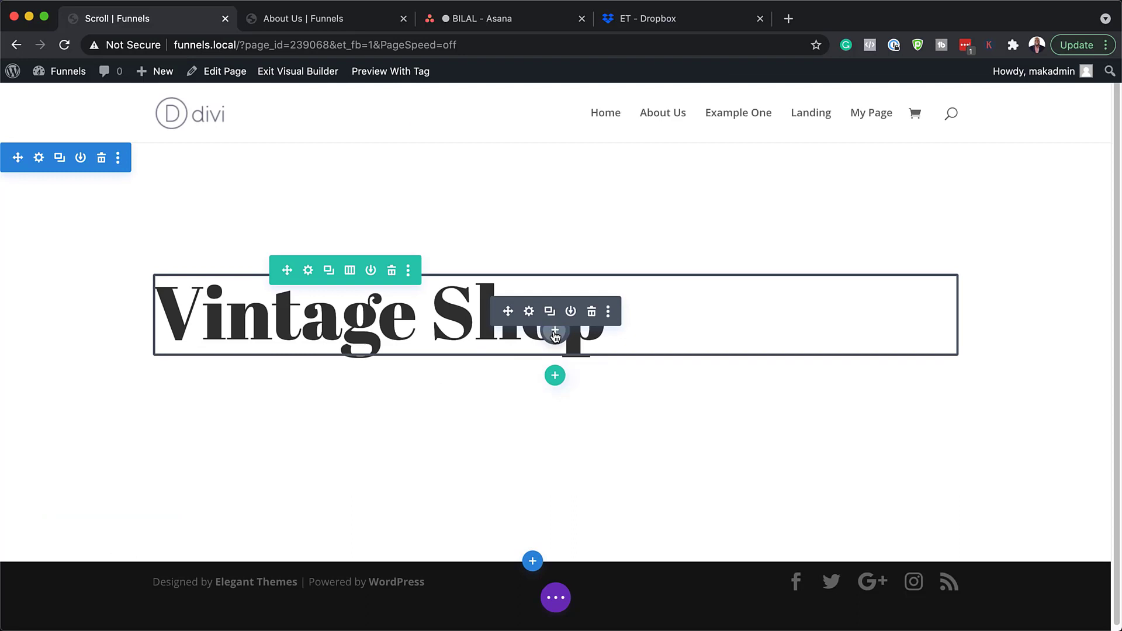
Add a Divider module beneath the "Vintage Shop" heading in the same row
click(555, 332)
text(div)
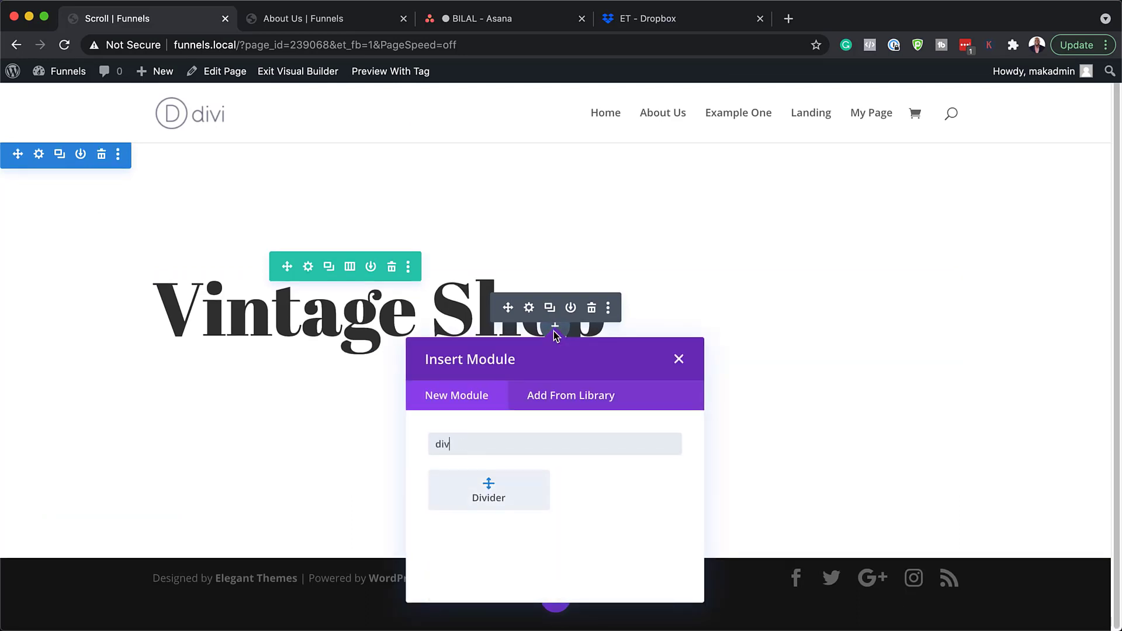
click(511, 490)
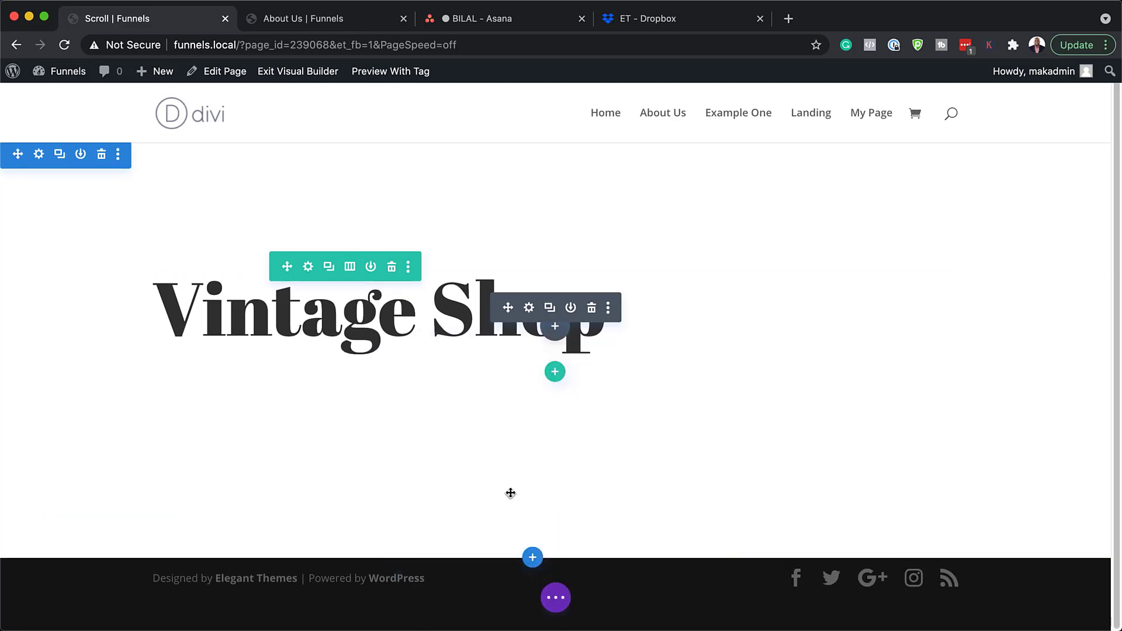
Set the divider's line color to #333333
click(120, 130)
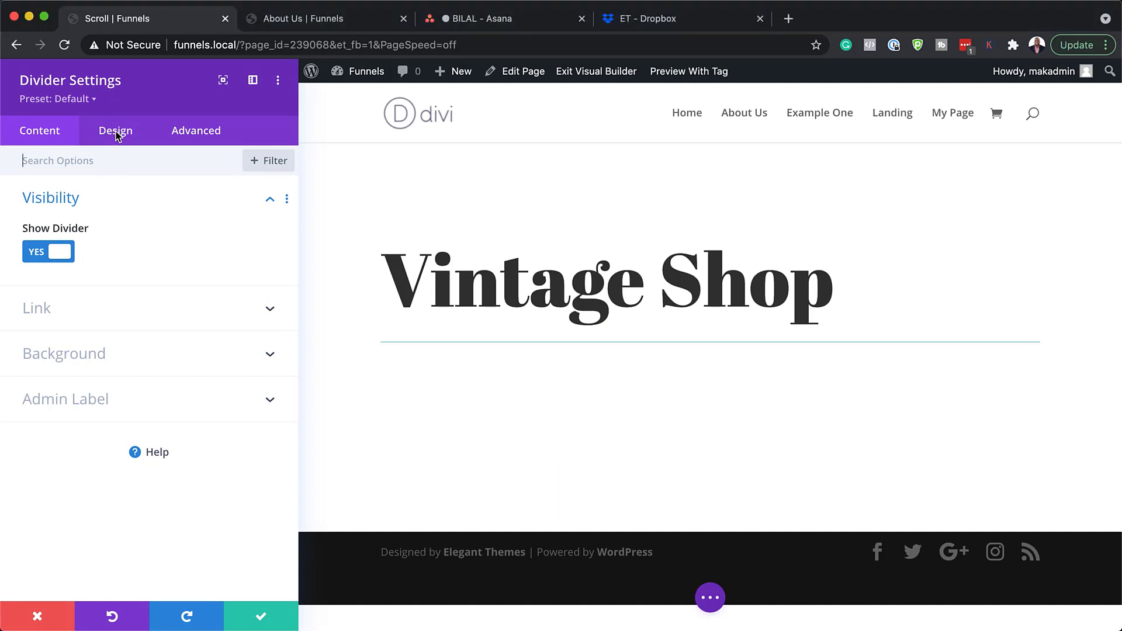
click(58, 201)
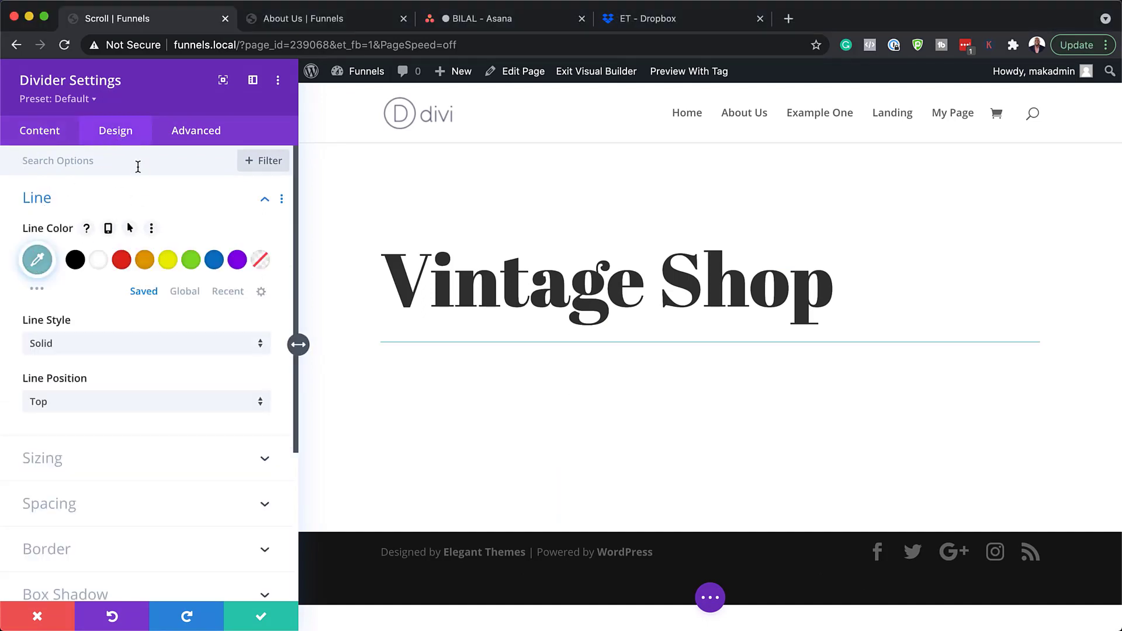
click(37, 262)
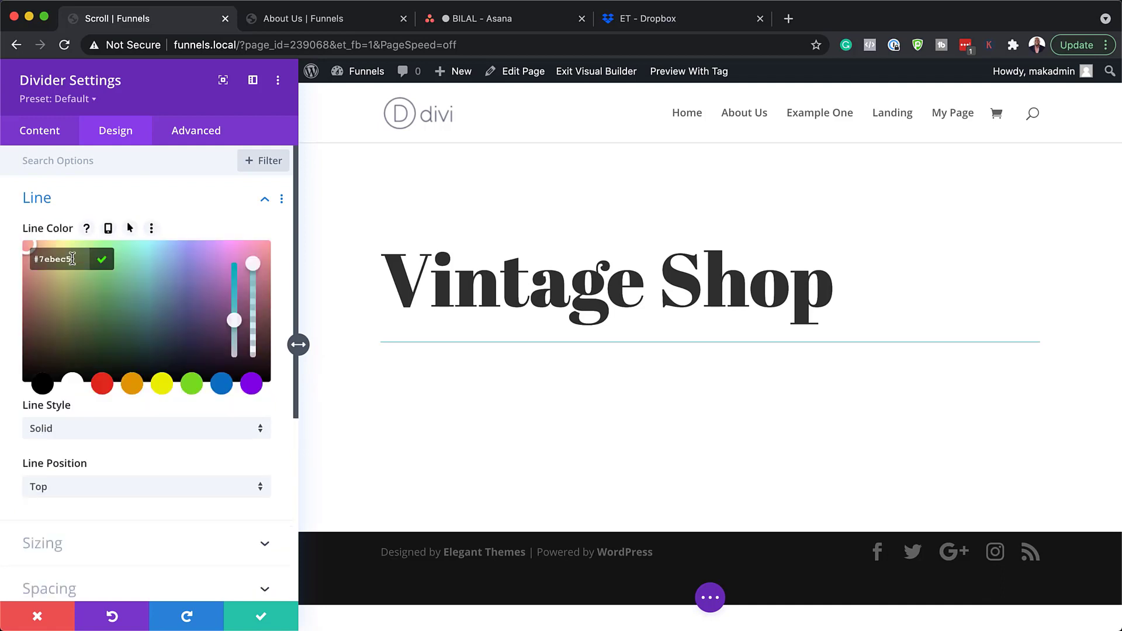
text(#333333)
key(Return)
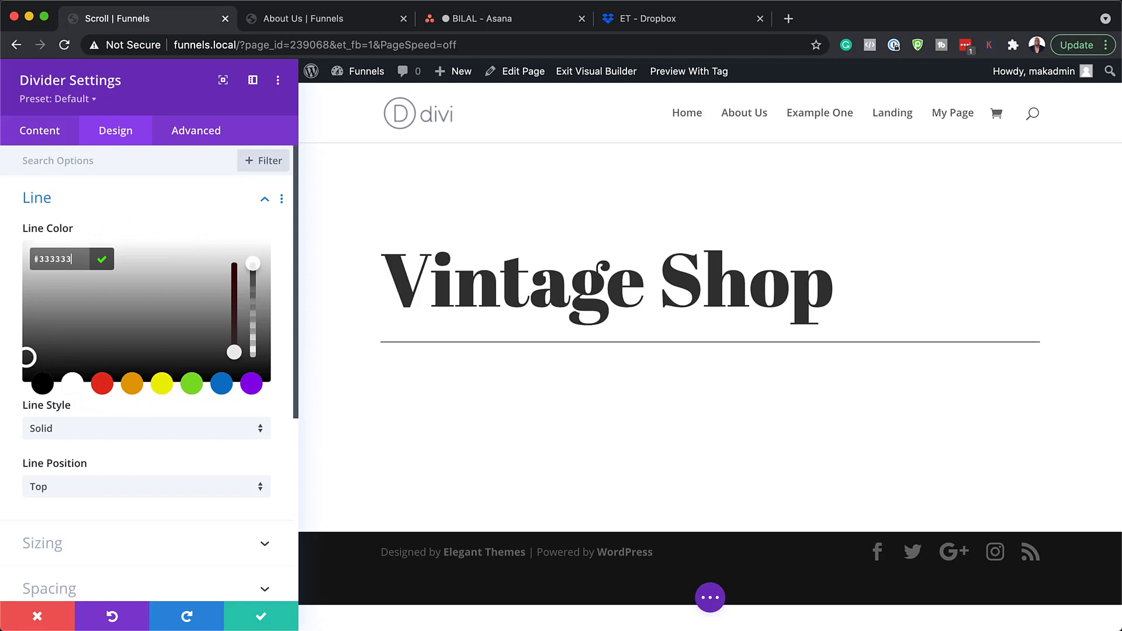
Set the divider weight to 6px and its width to 10%, then save the divider module
scroll(175, 390, down, 1)
click(85, 421)
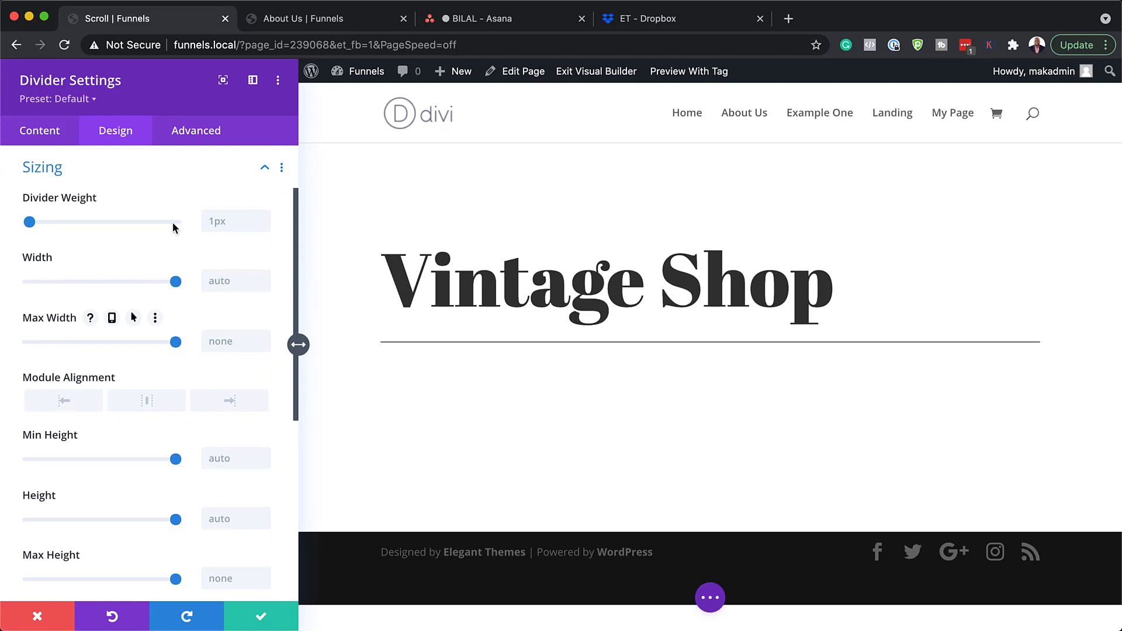
click(229, 217)
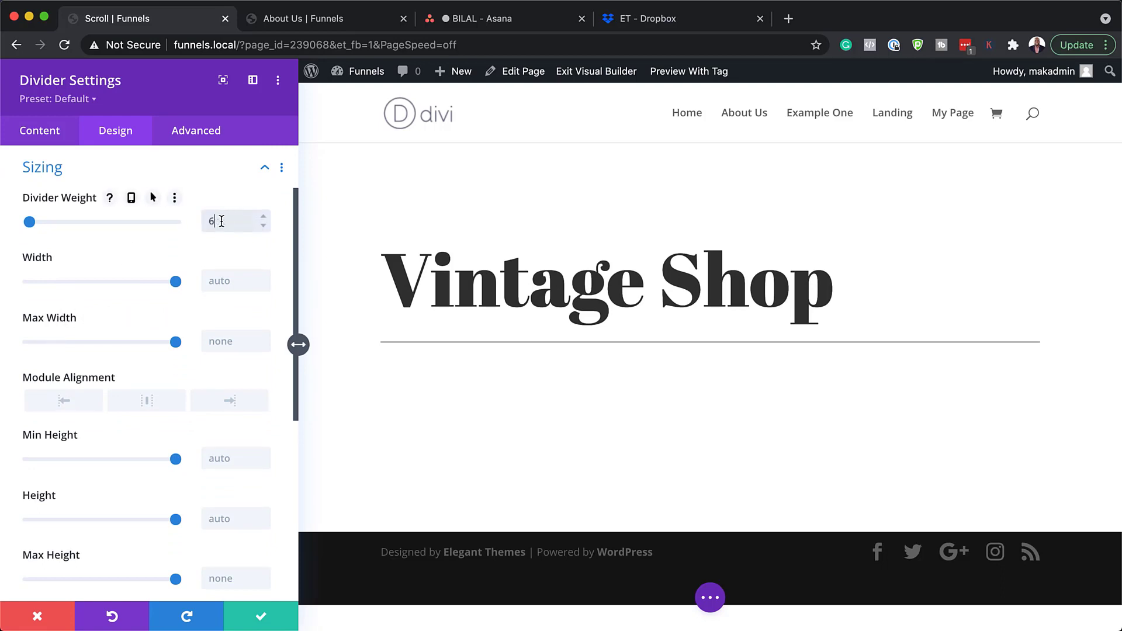
click(227, 274)
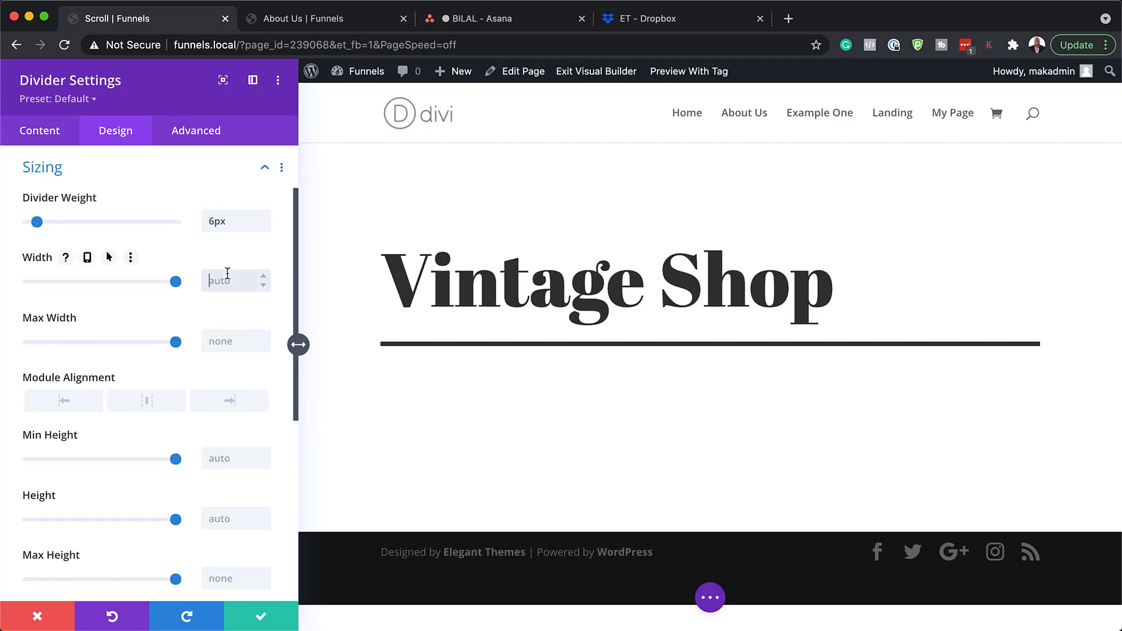
text(10%)
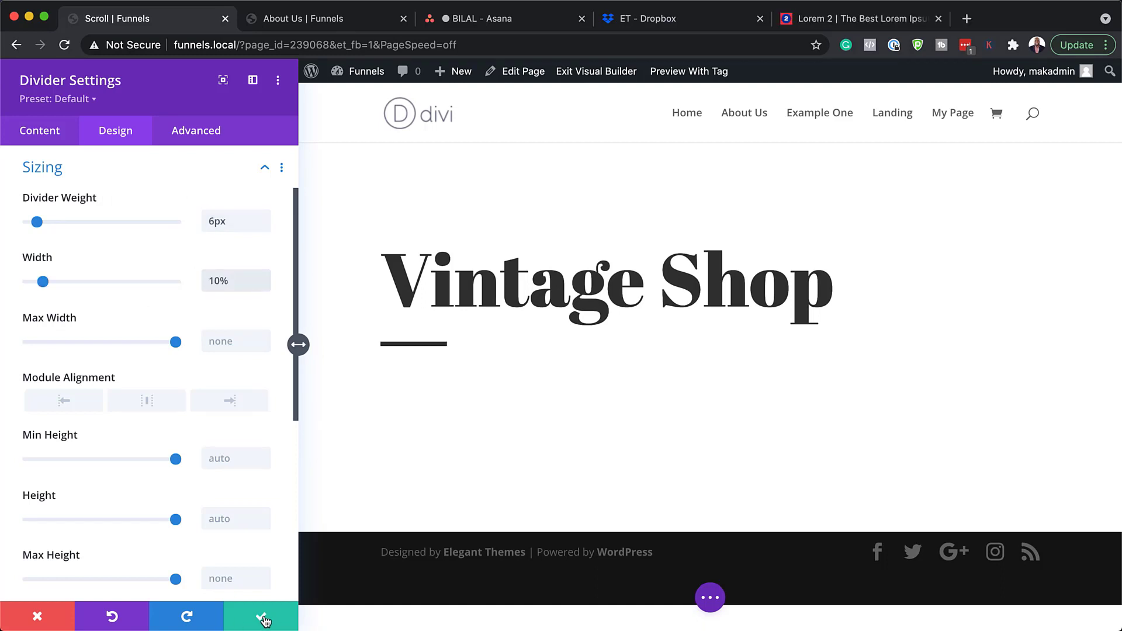
click(262, 617)
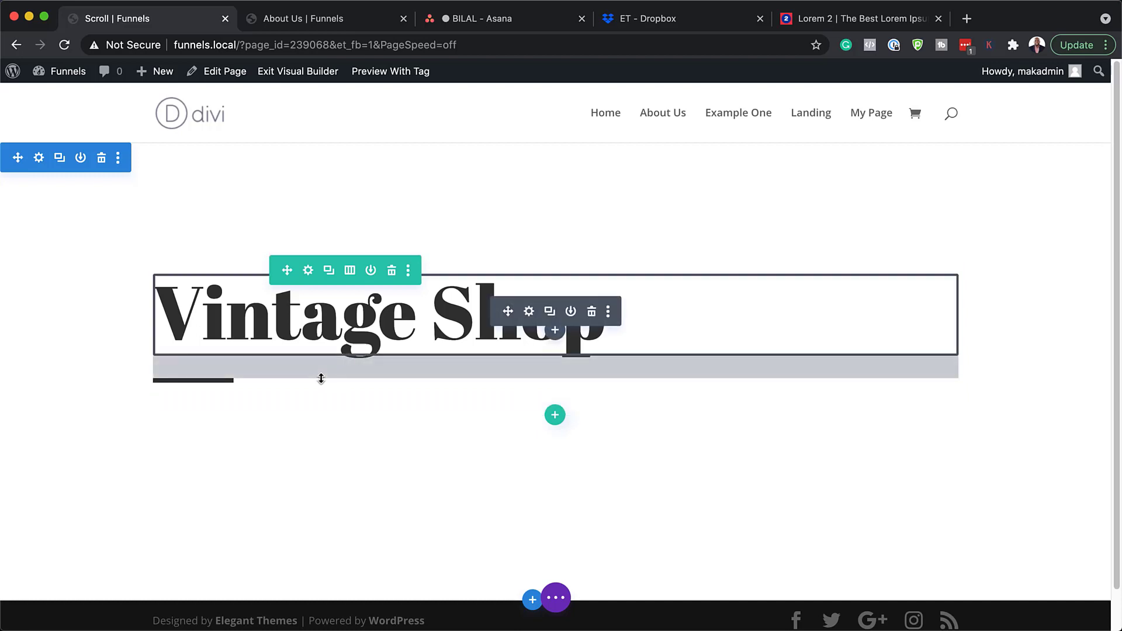
Add another Text module under the heading and replace its placeholder body with "Lorem ipsum dolor sit amet, consectetuer adipiscing elit."
click(555, 330)
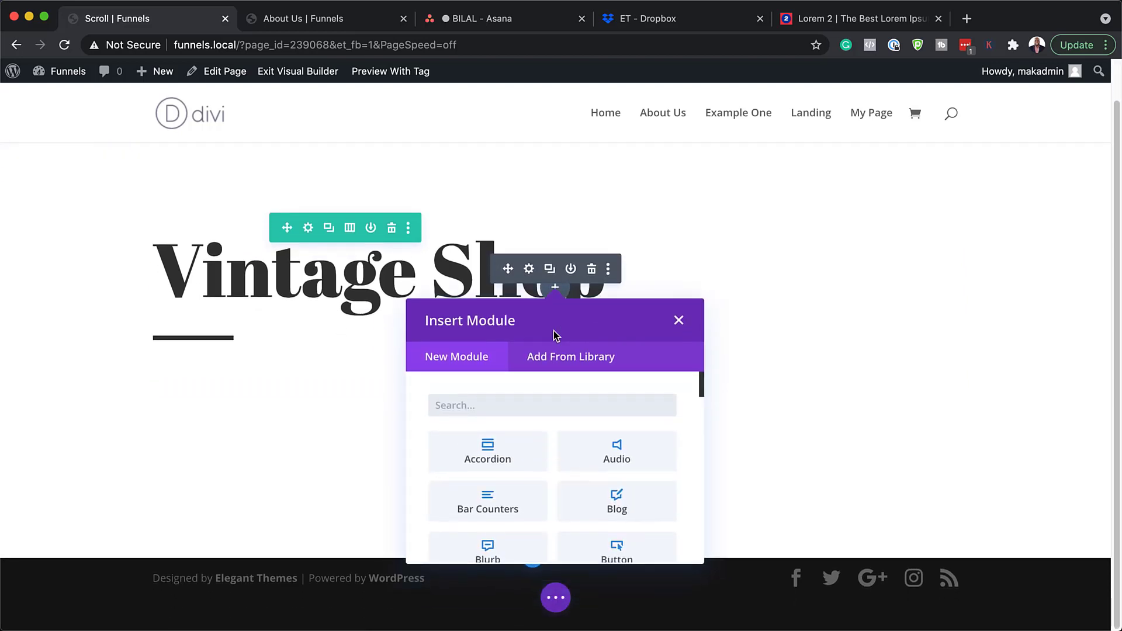
text(text)
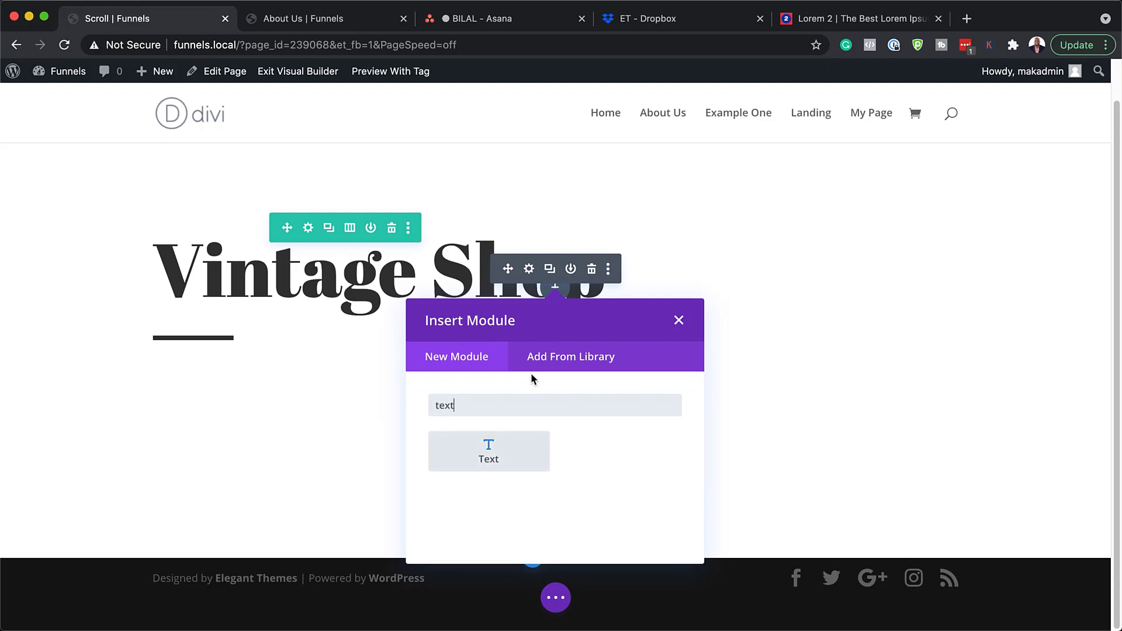
click(507, 462)
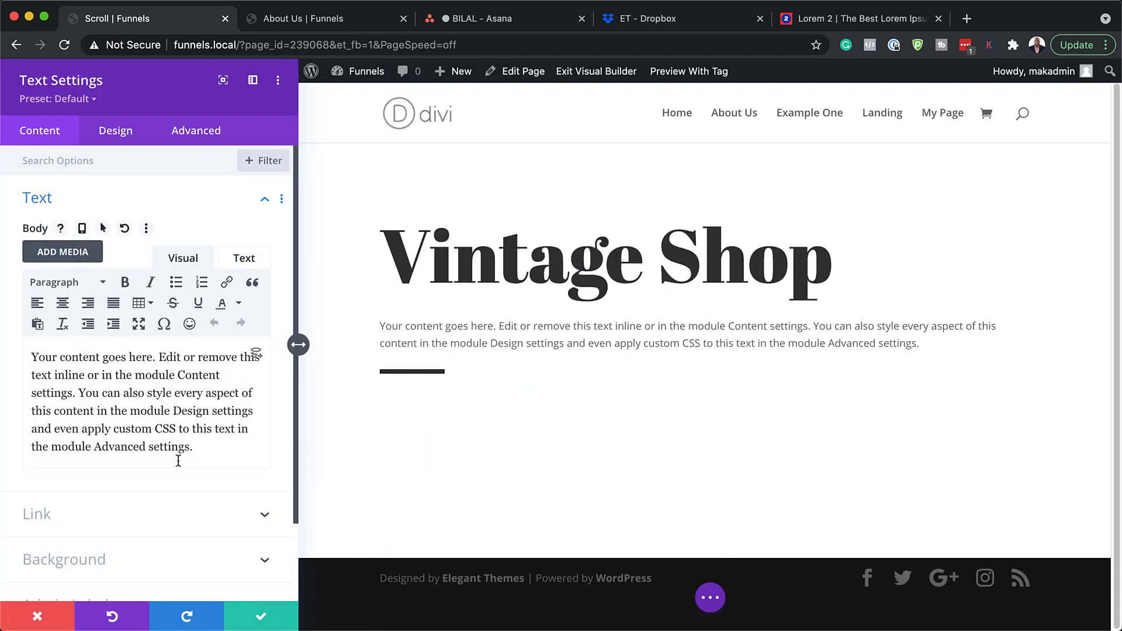
drag(194, 446, 34, 355)
text(Lorem ipsum dolor sit amet, consectetuer adipiscing elit.)
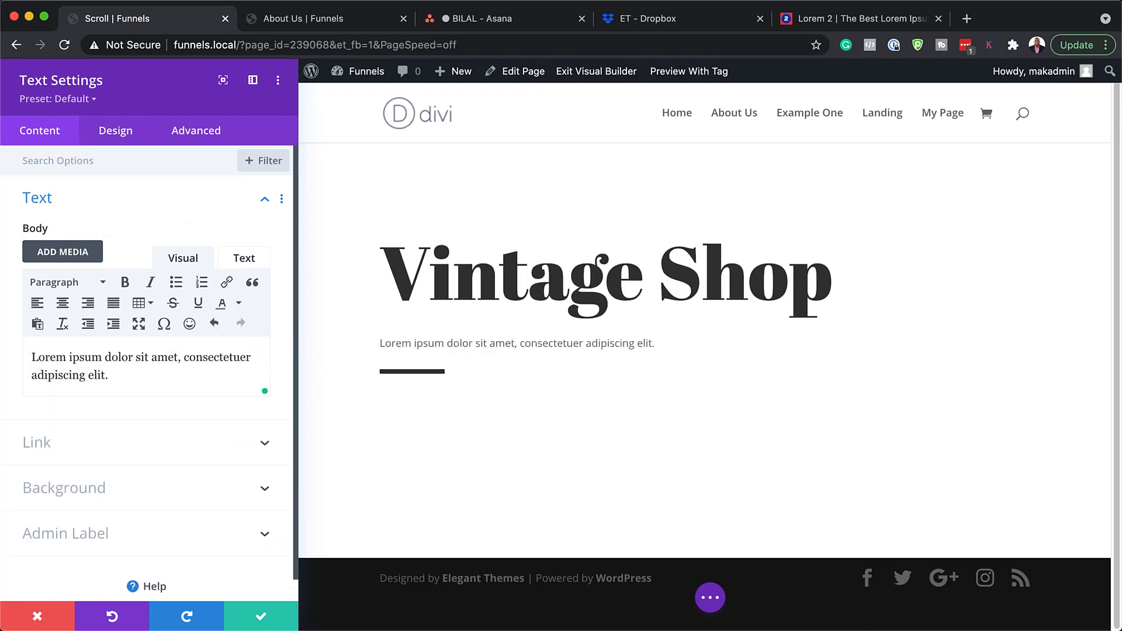
Set the lorem ipsum module's text font to Karla
click(106, 138)
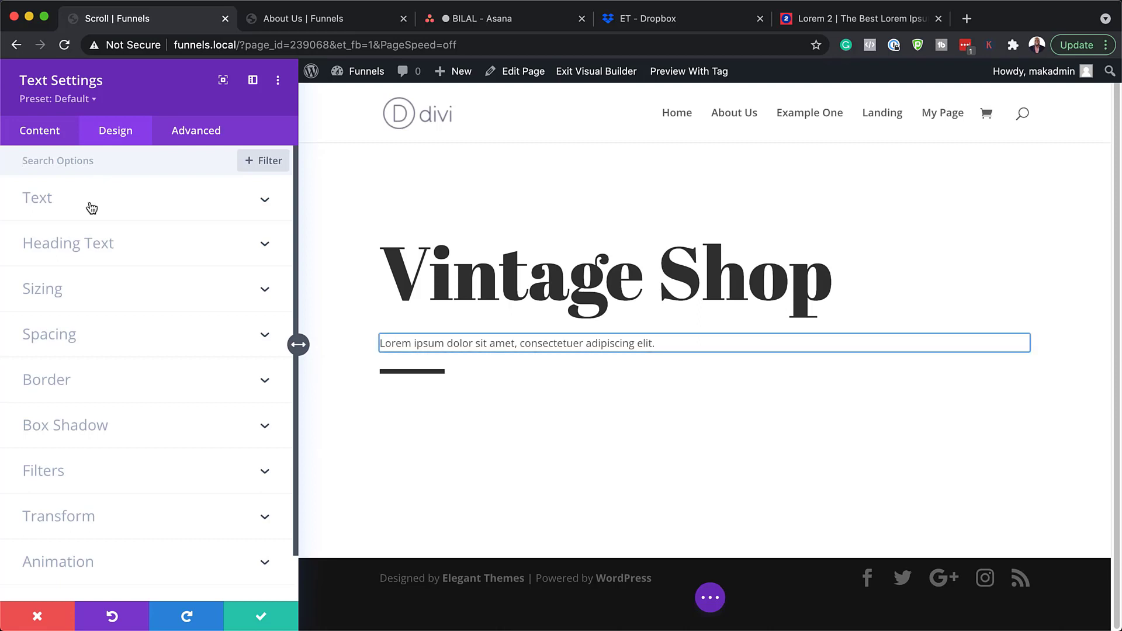
click(89, 206)
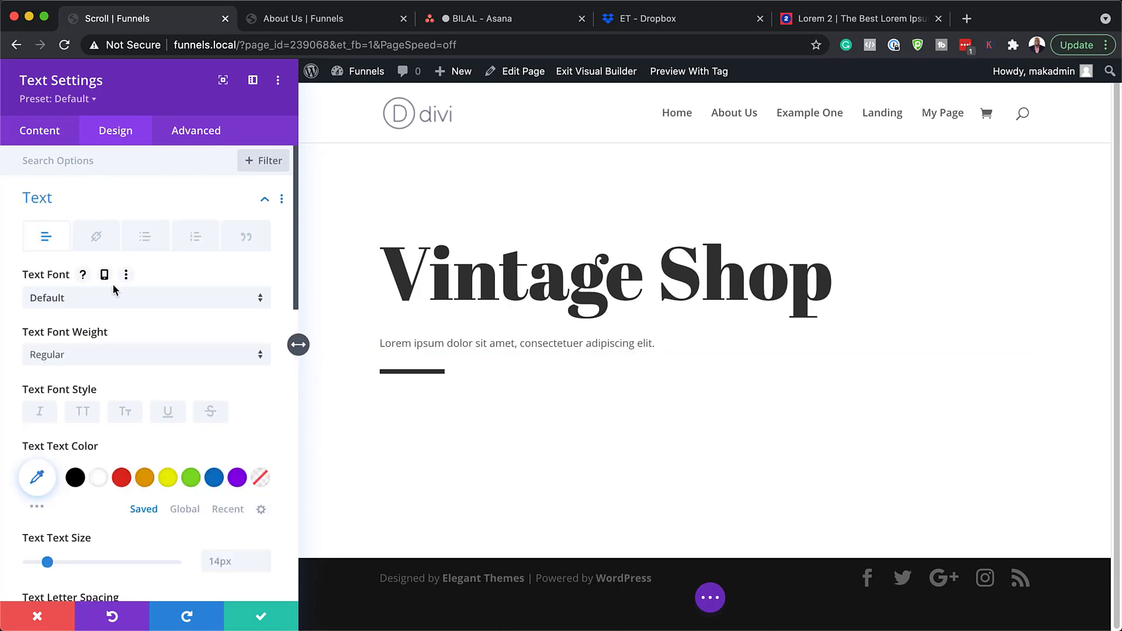
click(105, 304)
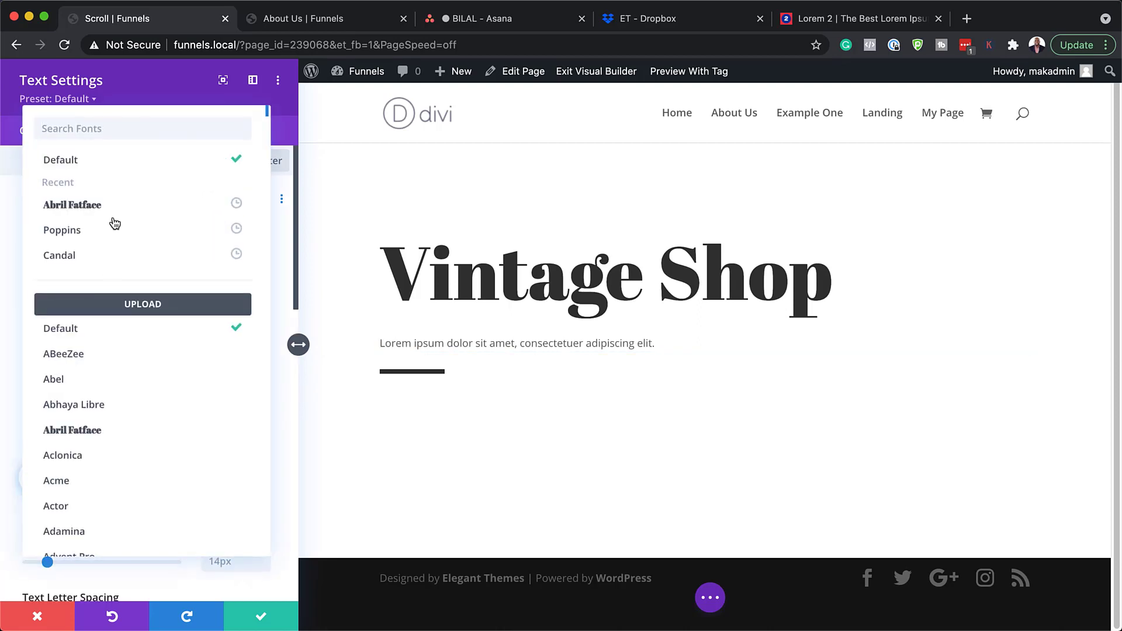
text(karl)
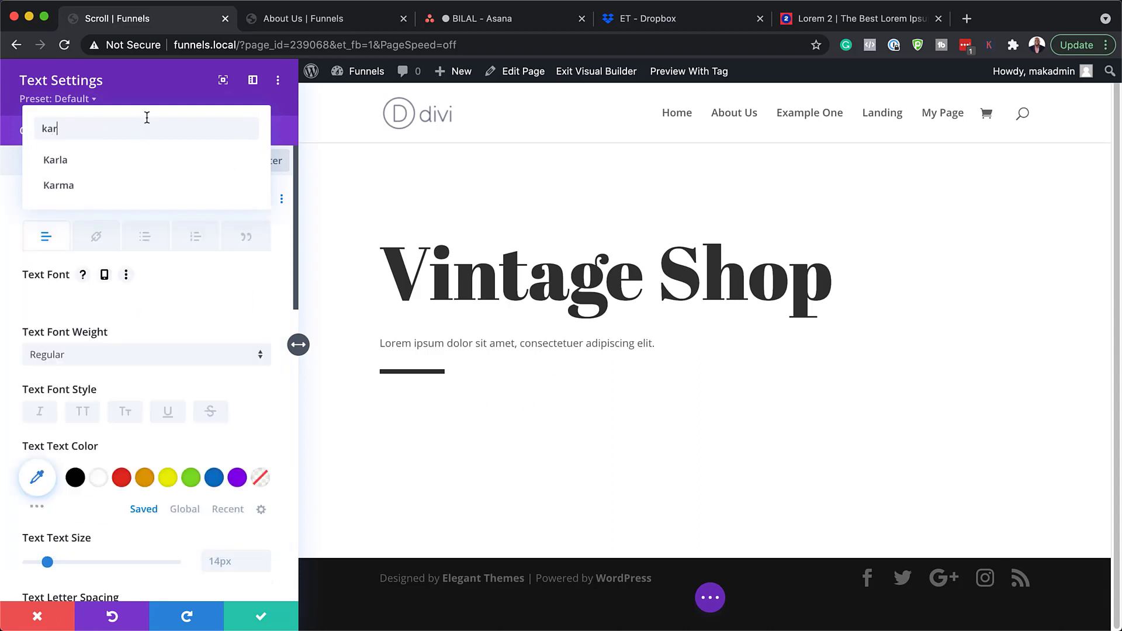
click(114, 166)
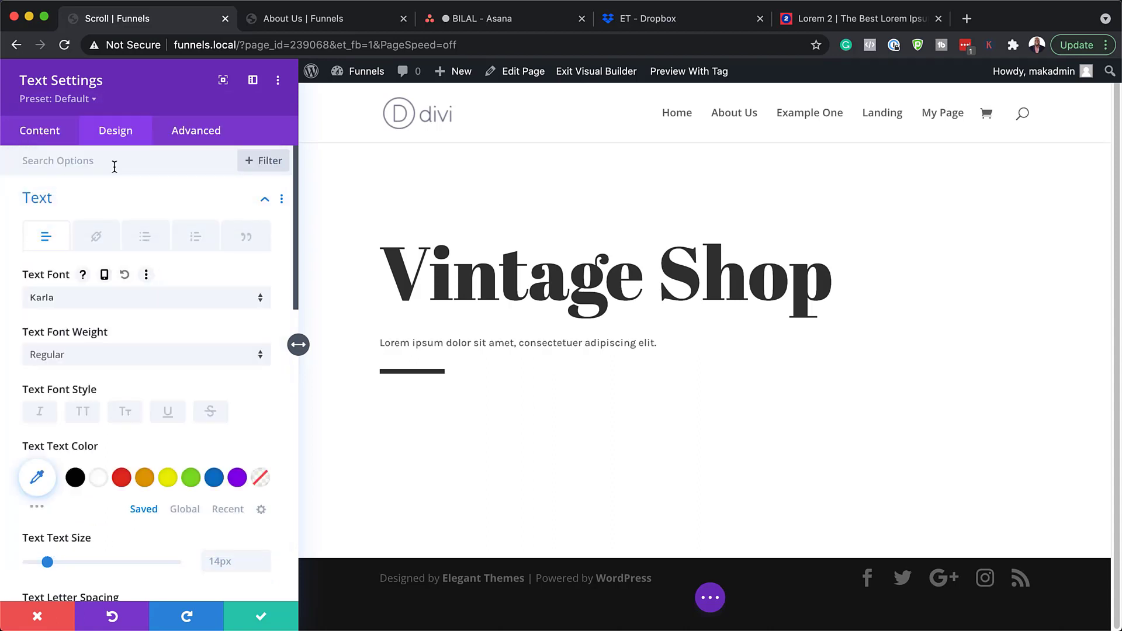
Set the lorem ipsum module's text size to 18px
scroll(155, 334, down, 3)
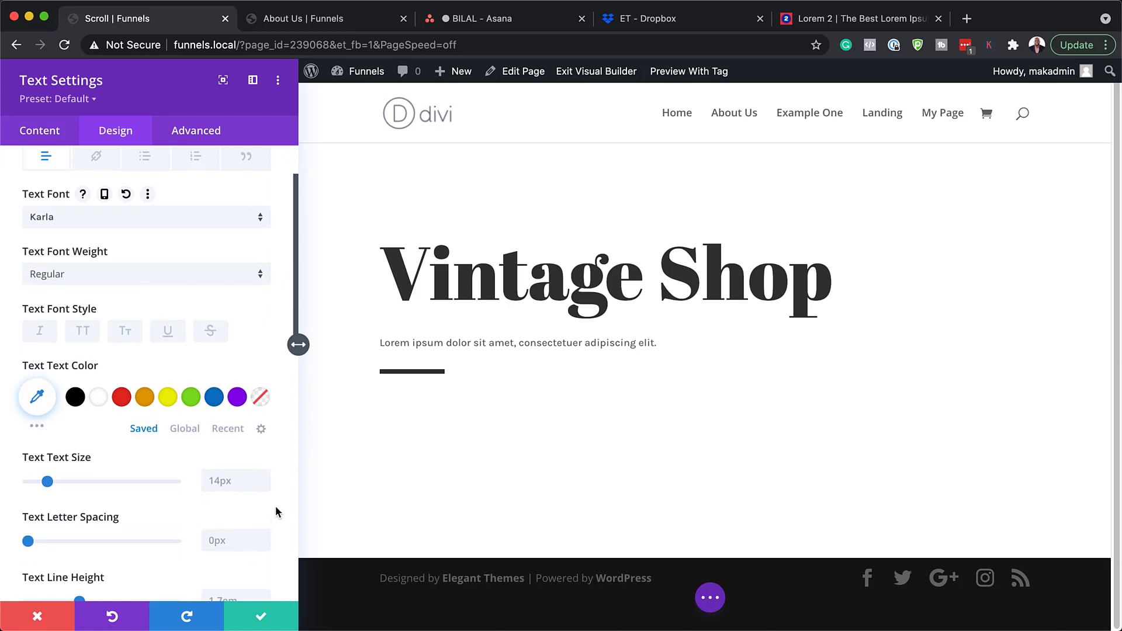
click(265, 476)
click(264, 476)
click(265, 476)
click(264, 476)
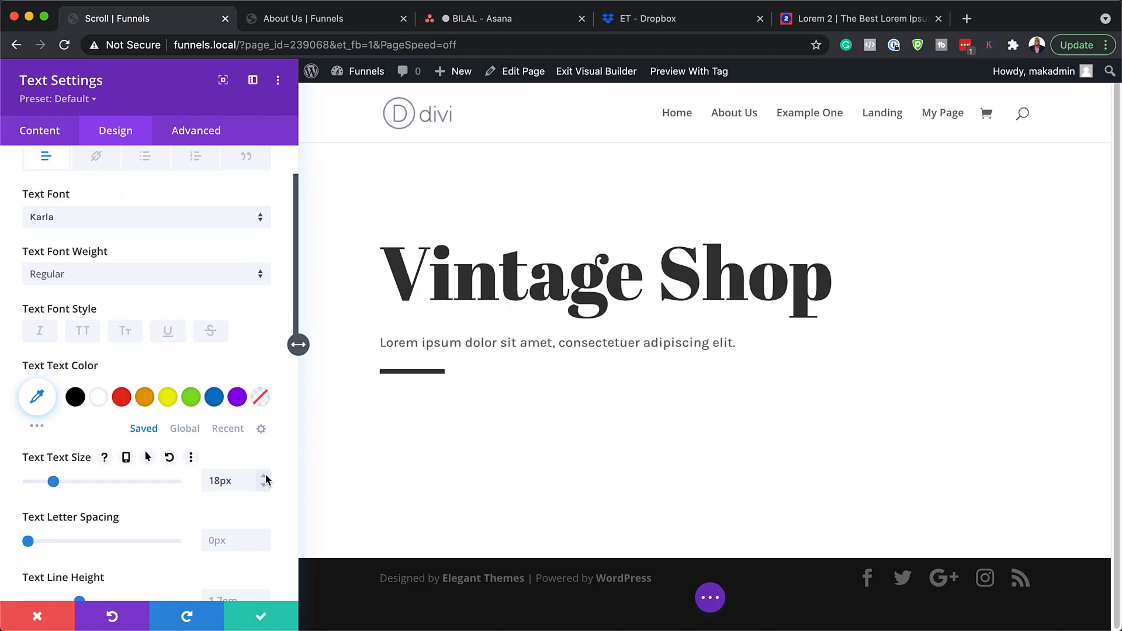
Set the lorem ipsum text's line height to 2.2em, save the module and move it below the divider
scroll(207, 485, down, 4)
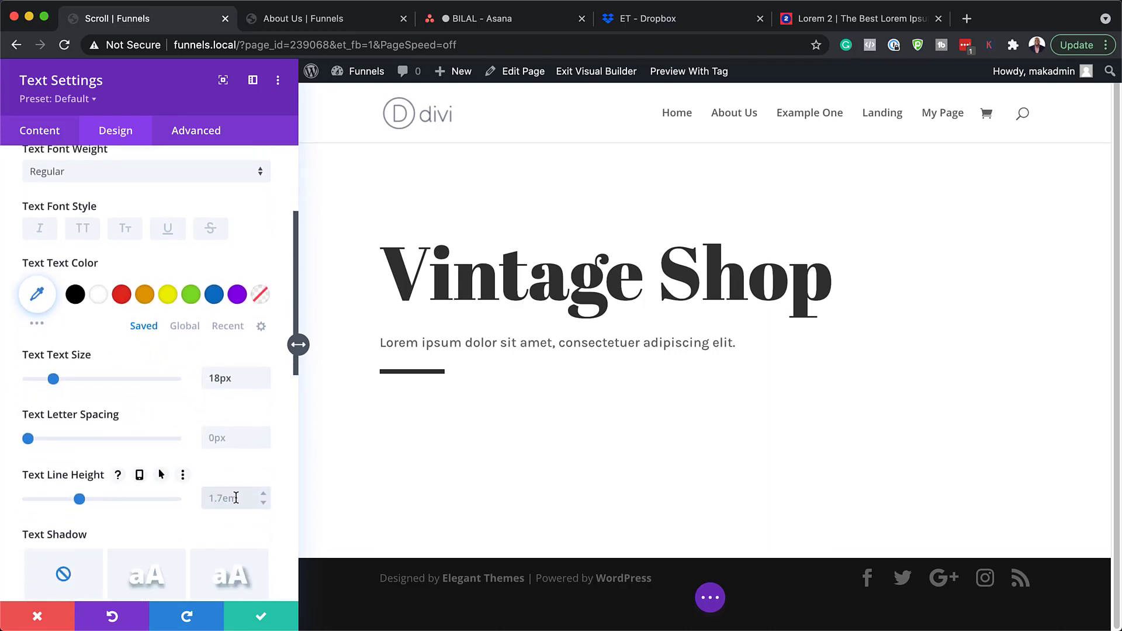
click(236, 498)
text(2.2em)
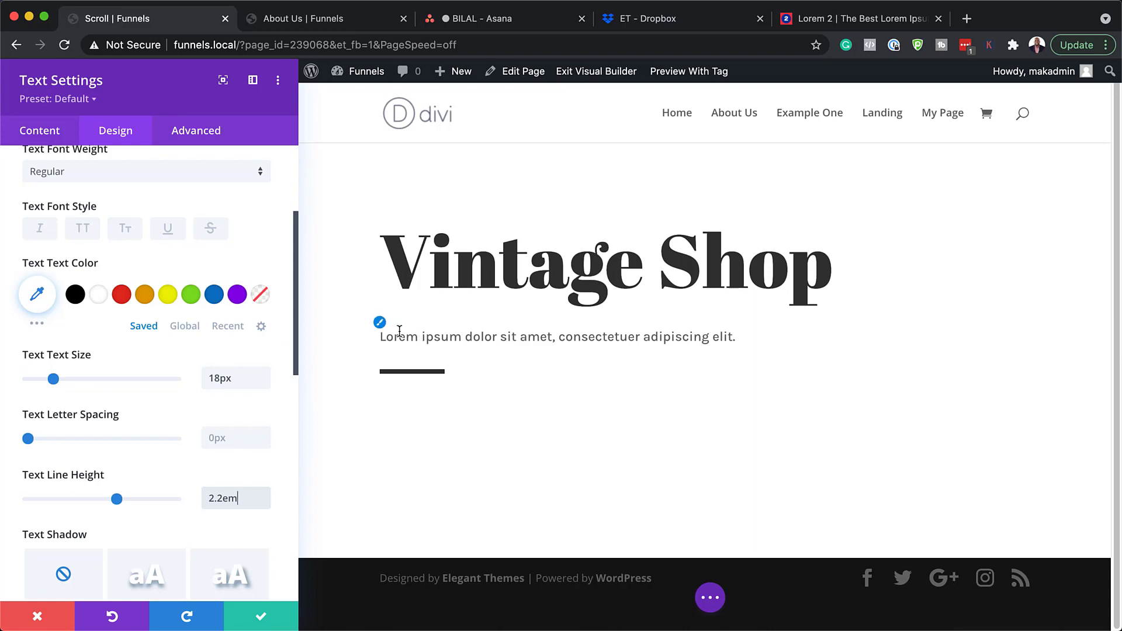
click(263, 618)
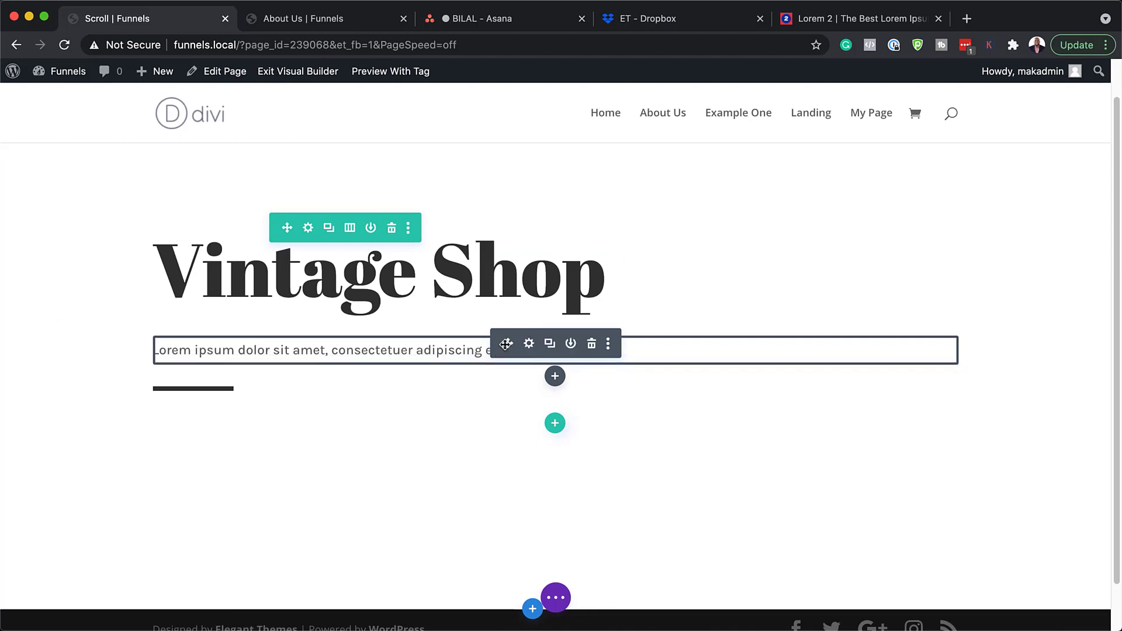
drag(508, 342, 505, 380)
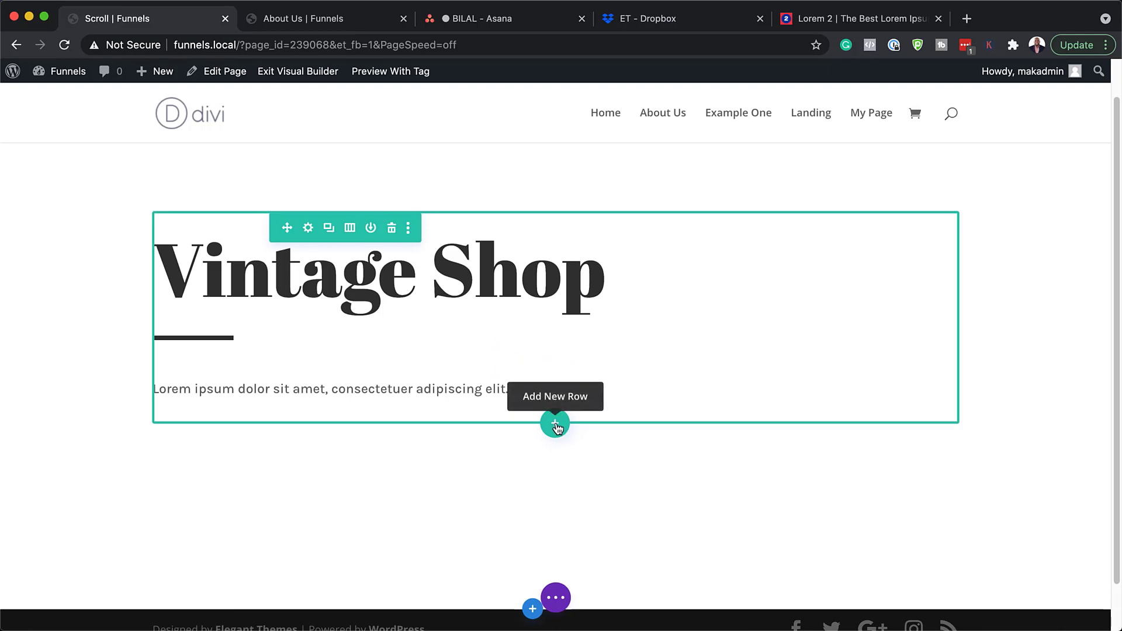
Add a row with two equal columns beneath the heading row, without inserting a module
click(555, 425)
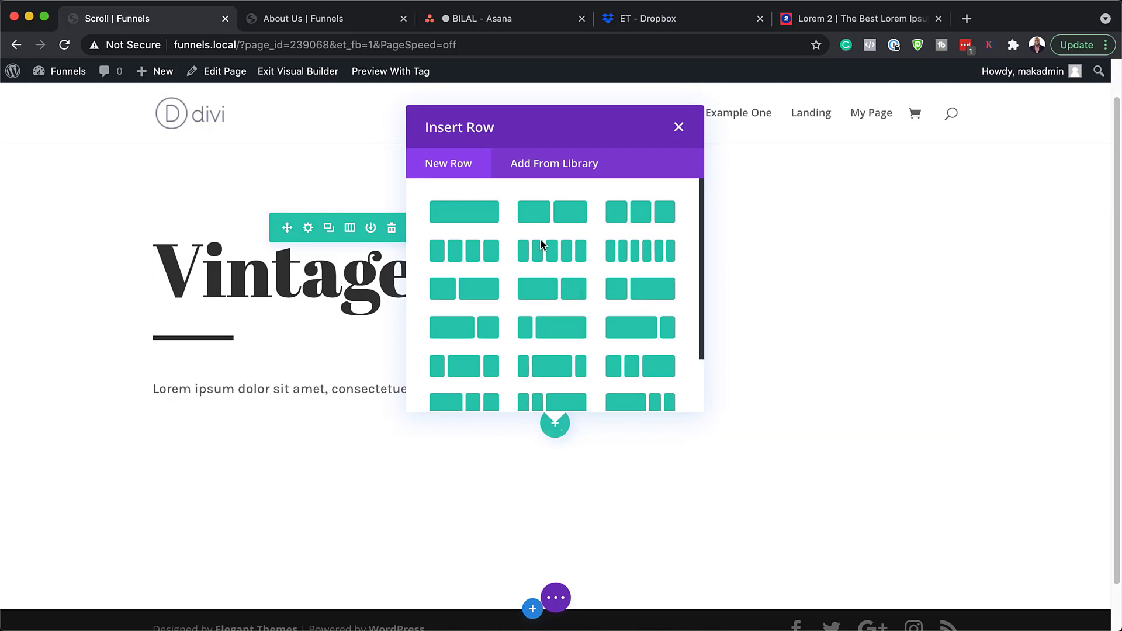
click(568, 211)
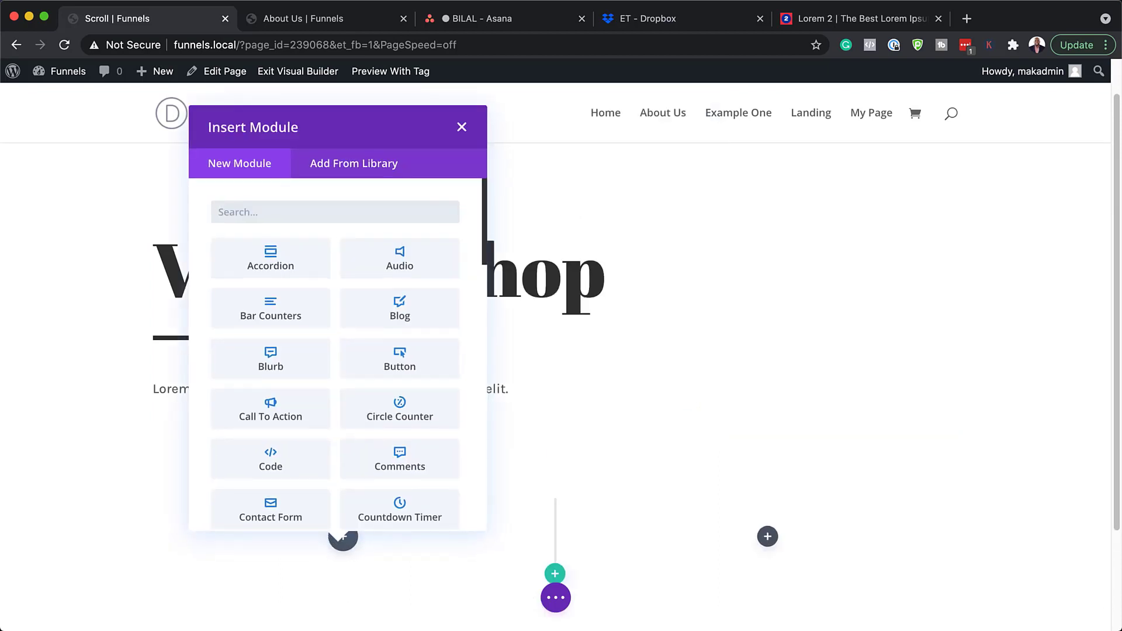
click(461, 128)
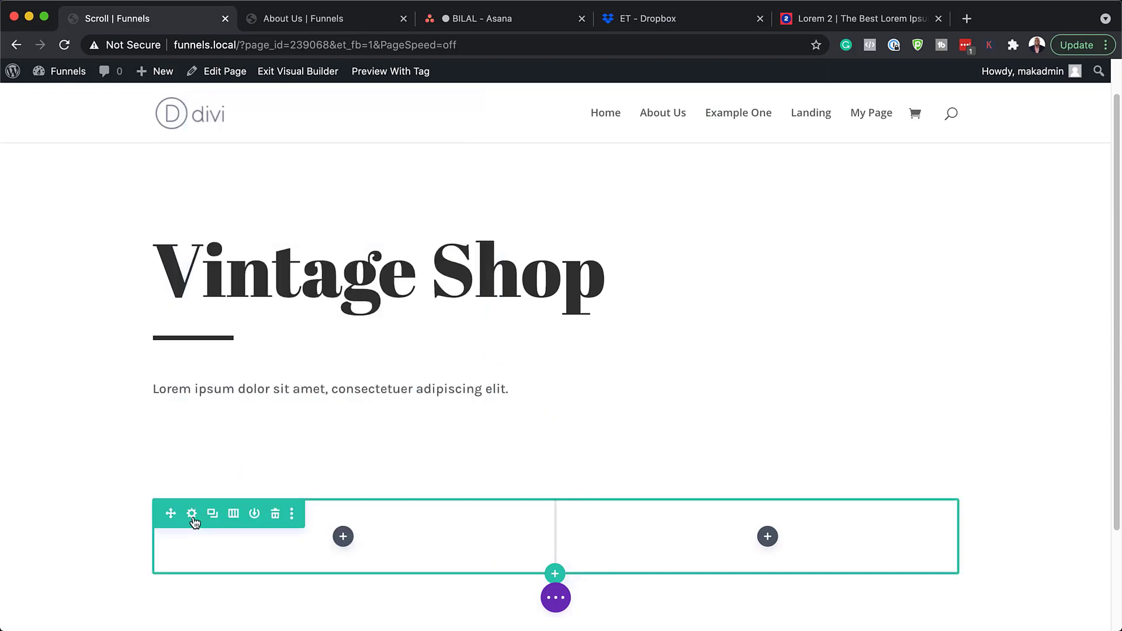
Enable a custom gutter width for the two-column row and set it to 1
click(191, 514)
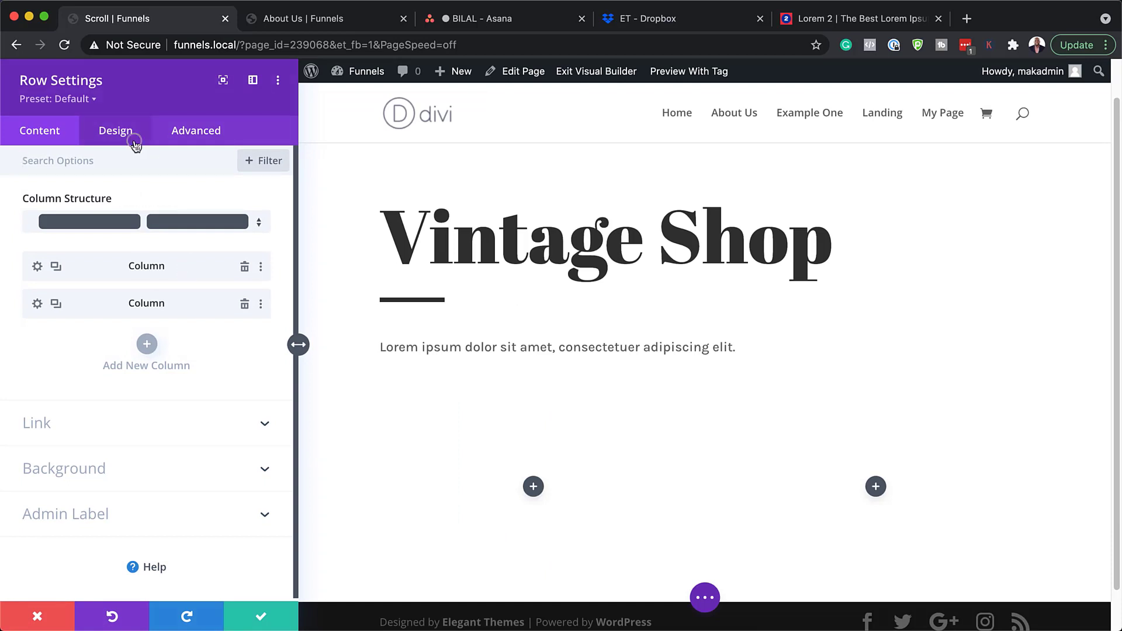
click(134, 141)
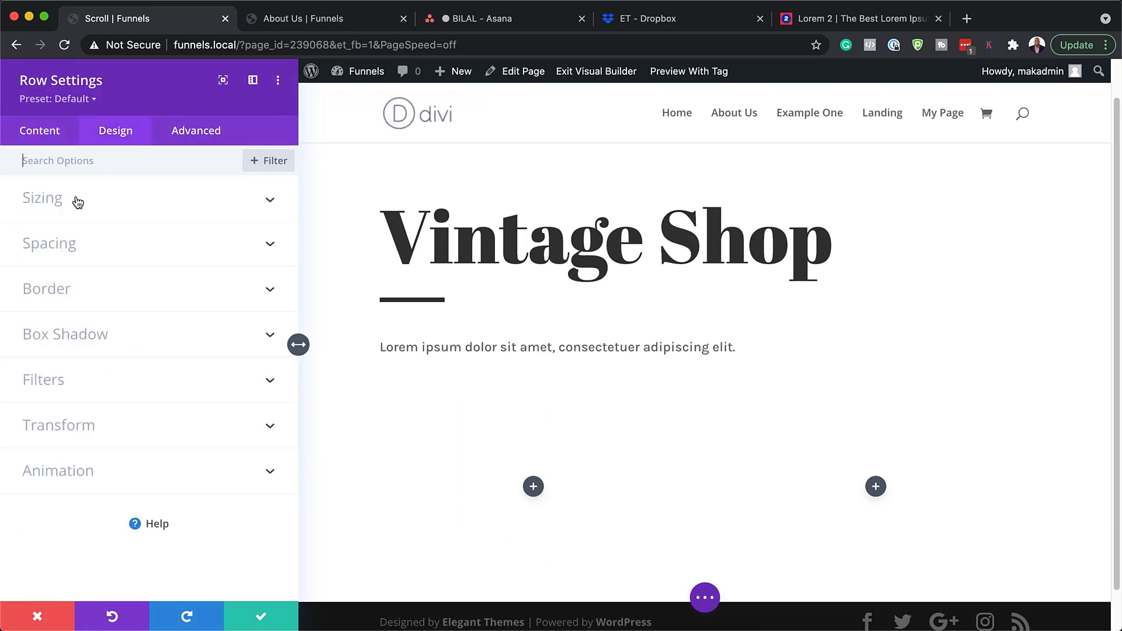
click(78, 202)
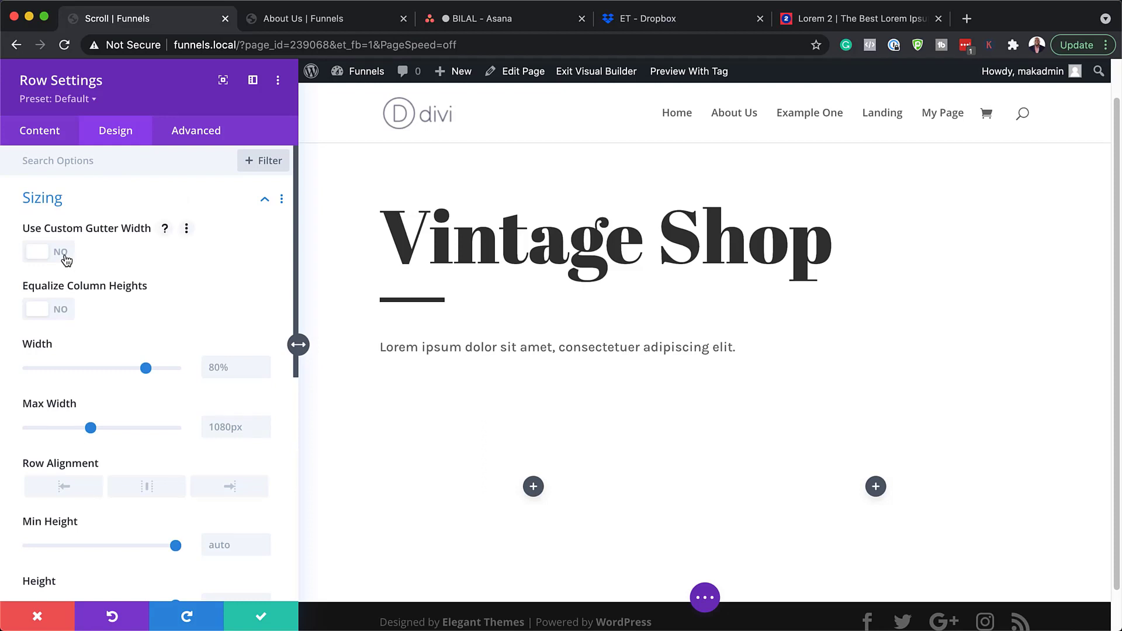
click(64, 256)
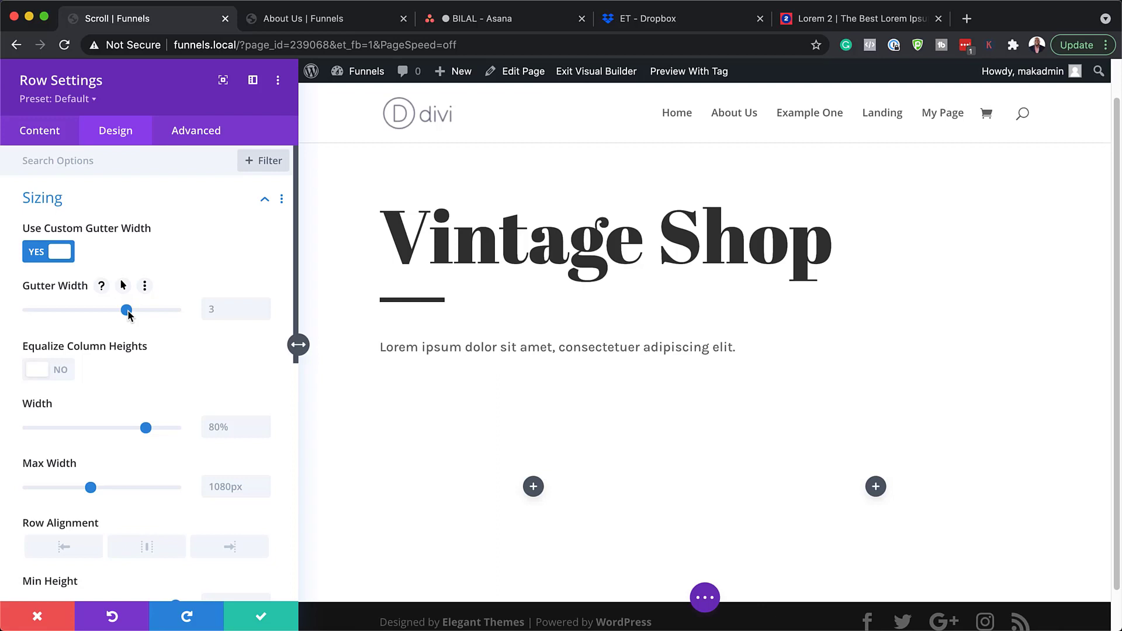
drag(126, 309, 28, 309)
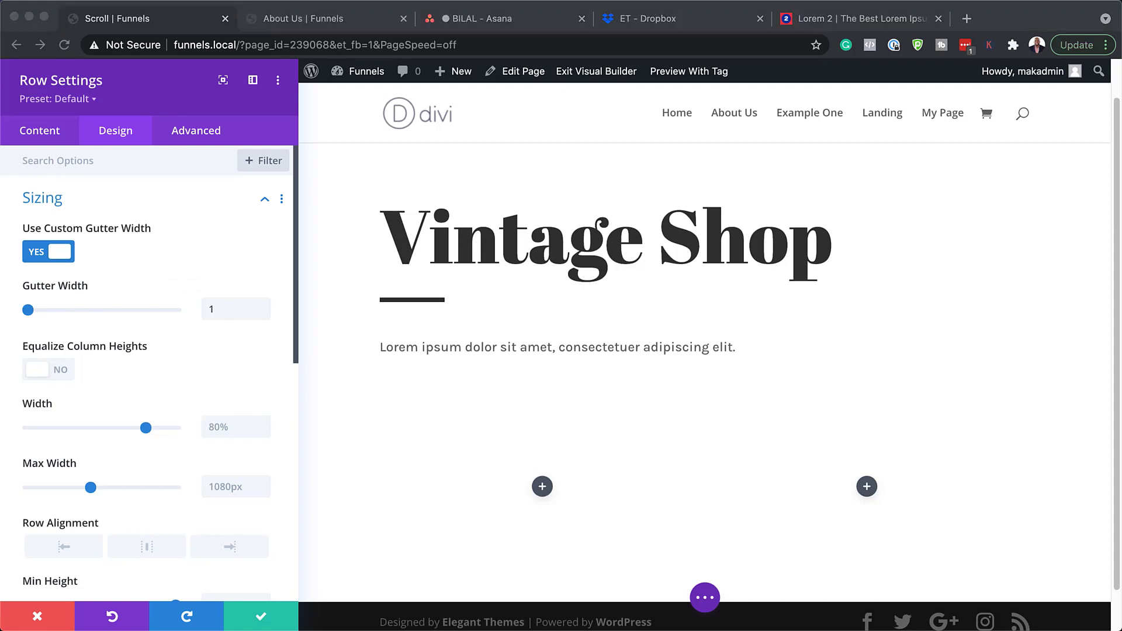
Set the two-column row's width and max width to 100% and save the row settings
click(227, 438)
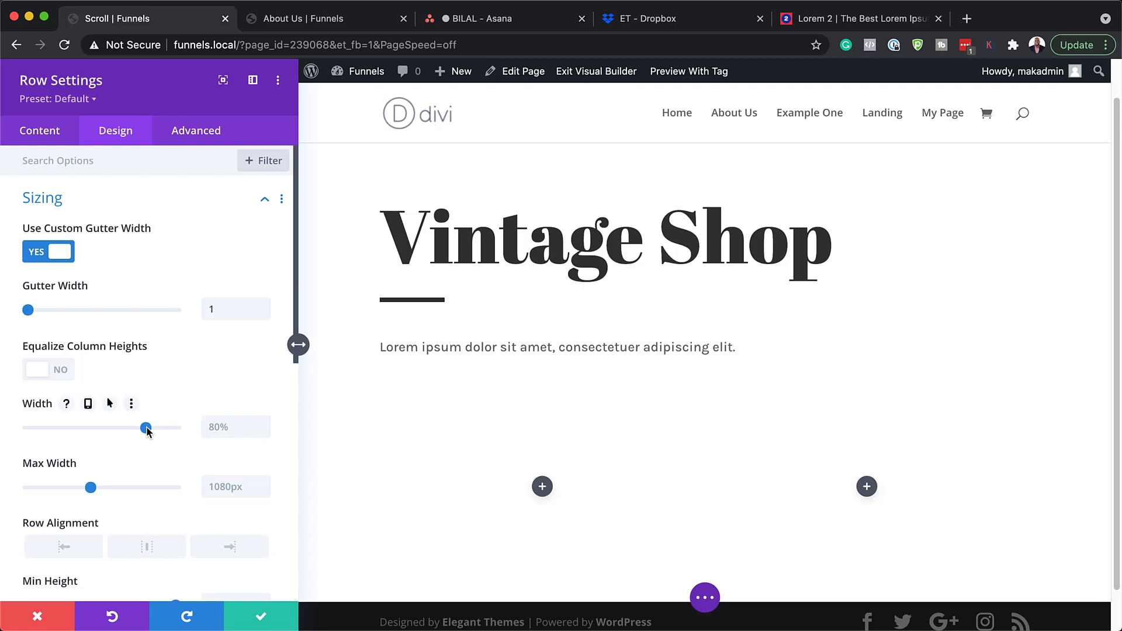
drag(146, 429, 176, 428)
click(233, 488)
text(100%)
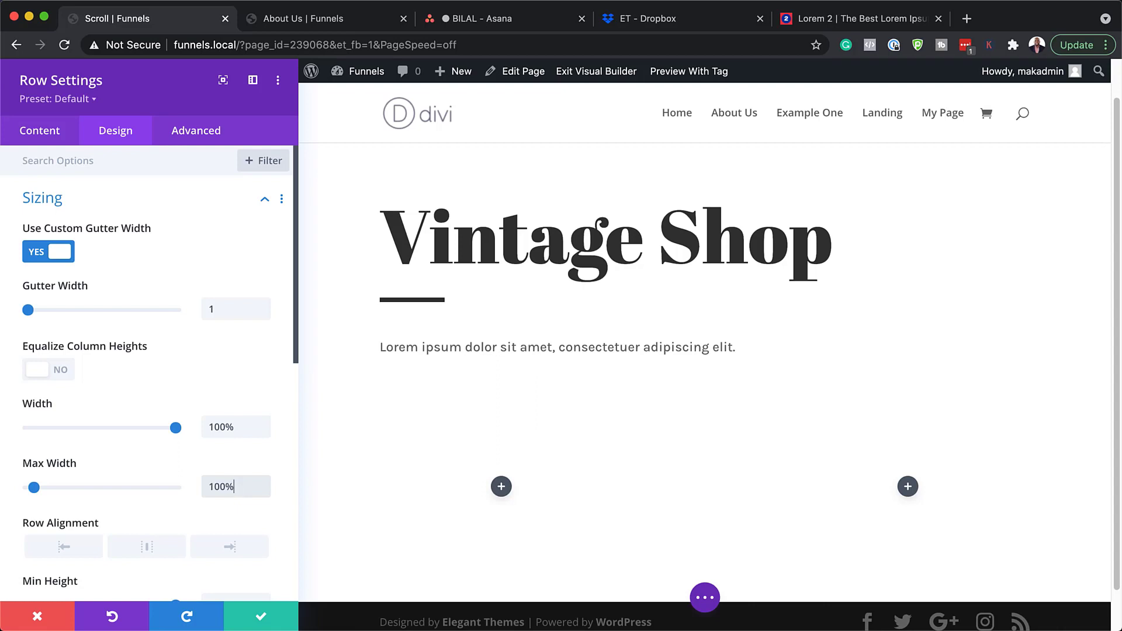
click(40, 130)
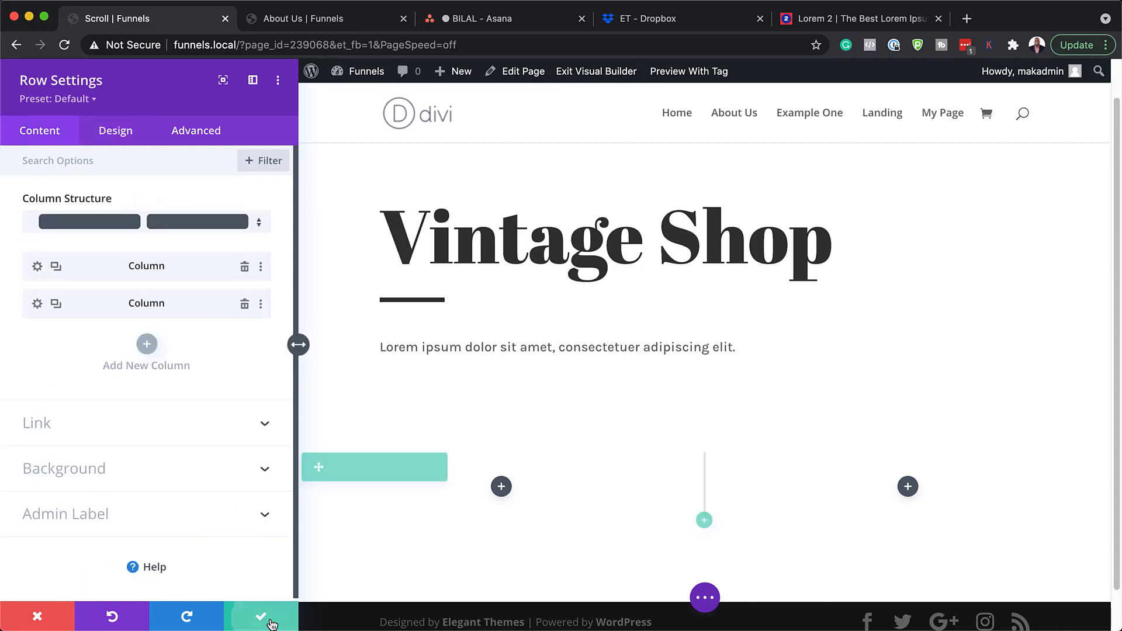
click(274, 621)
Insert an Image module in the row's first column and use overlay.png from the media library as its image
click(277, 536)
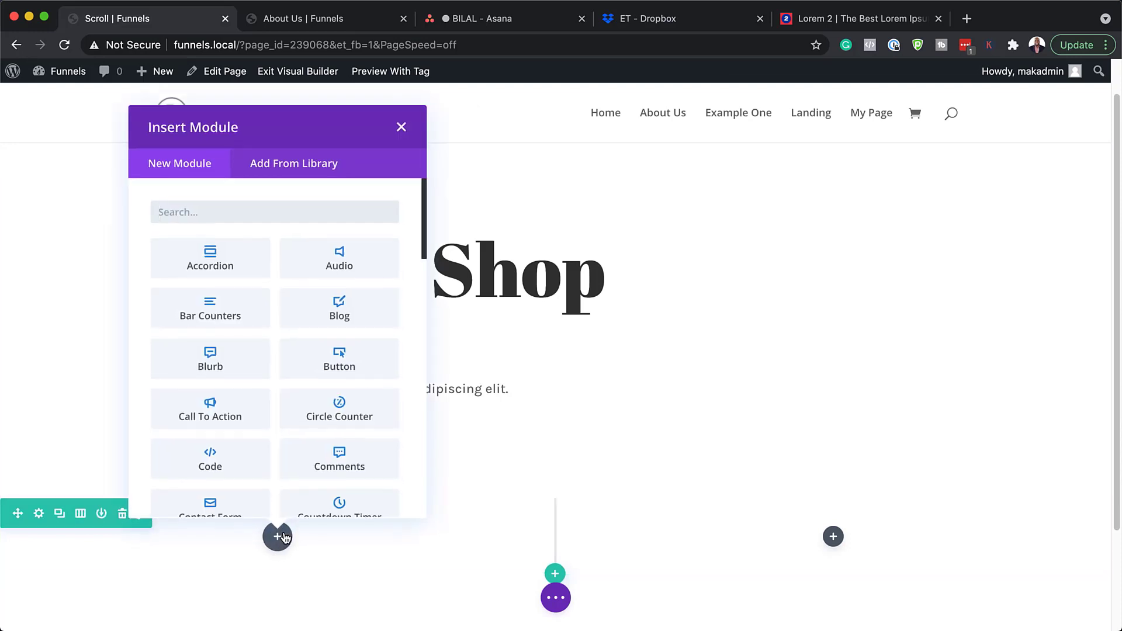
text(image)
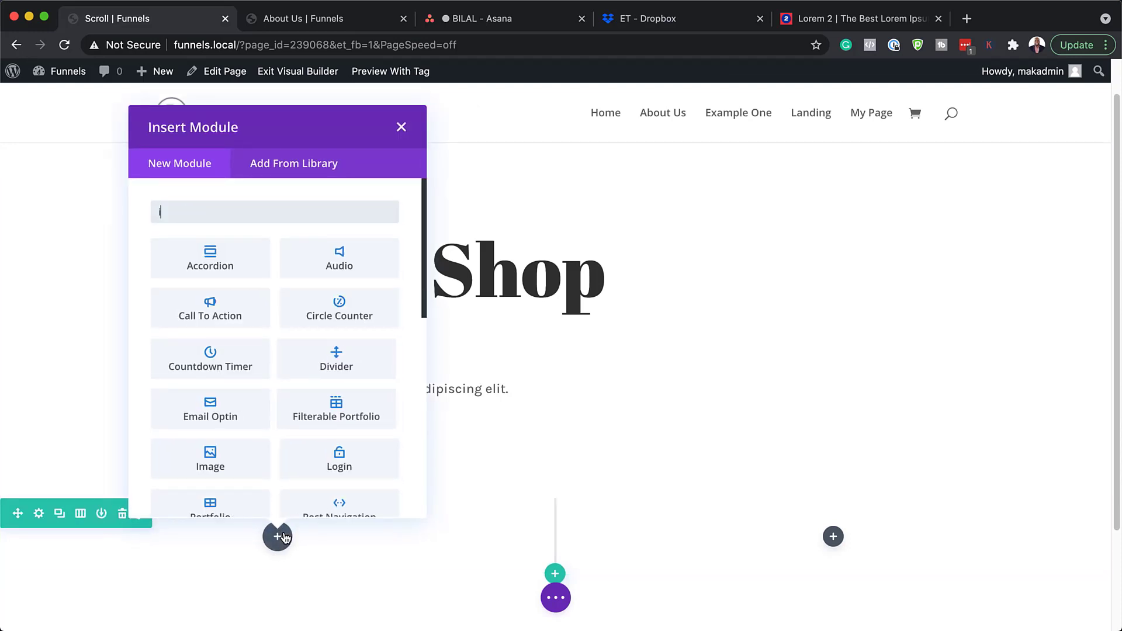
click(239, 265)
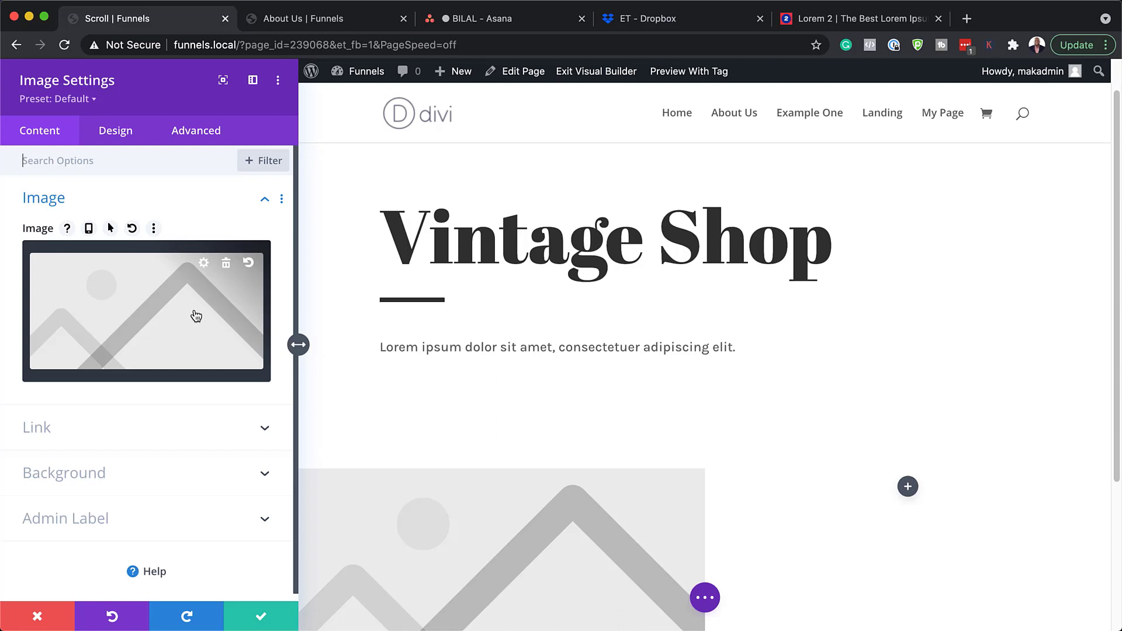
click(196, 316)
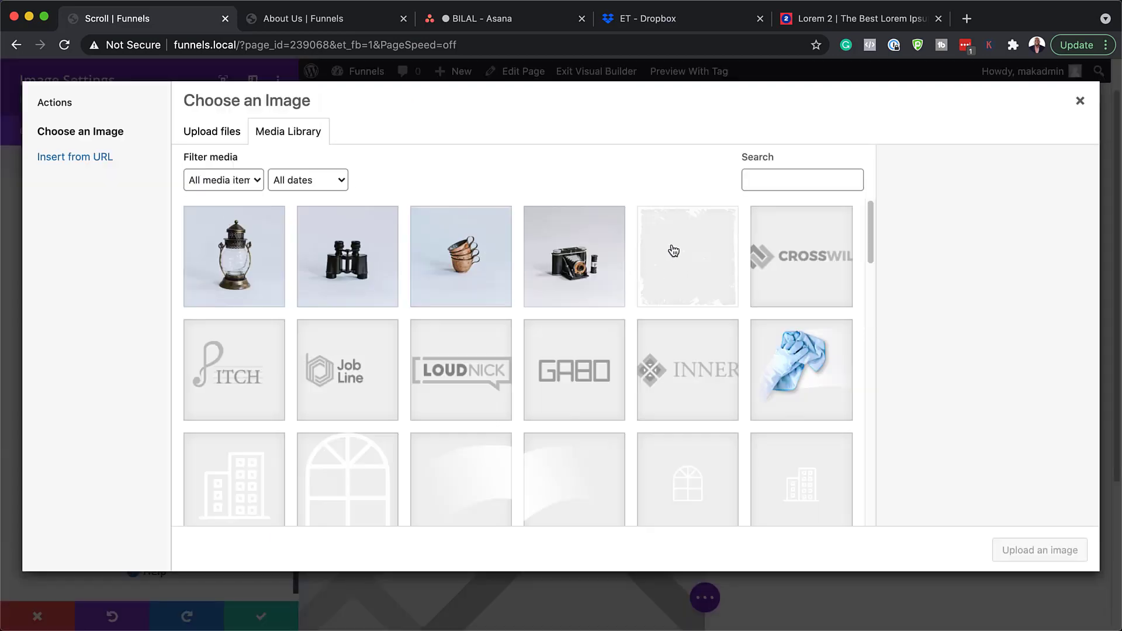
click(687, 269)
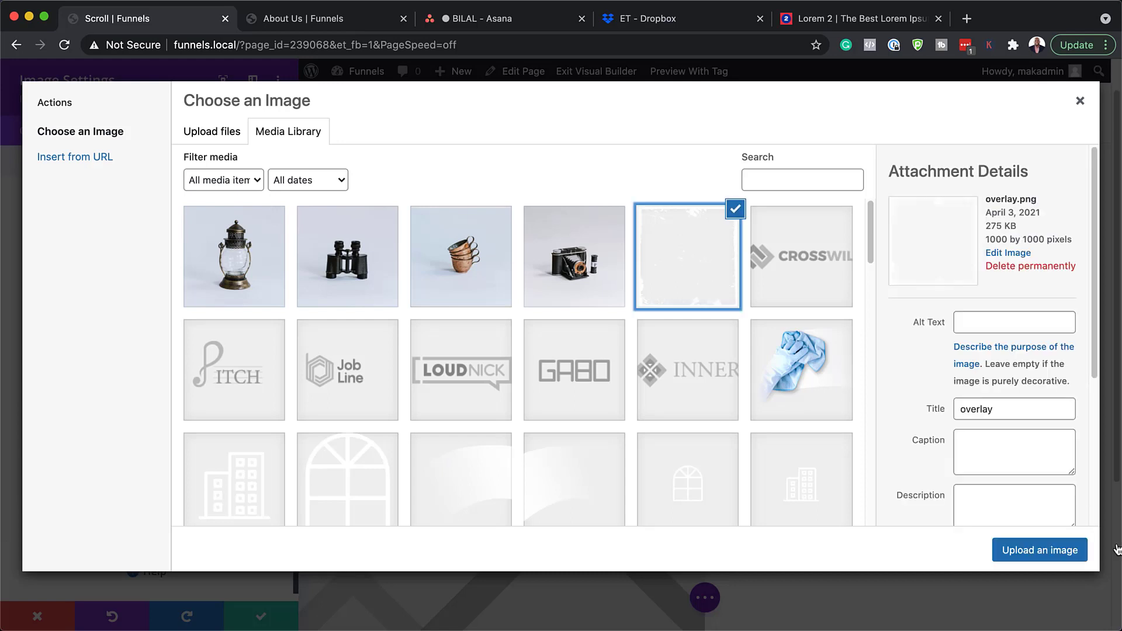
click(1055, 548)
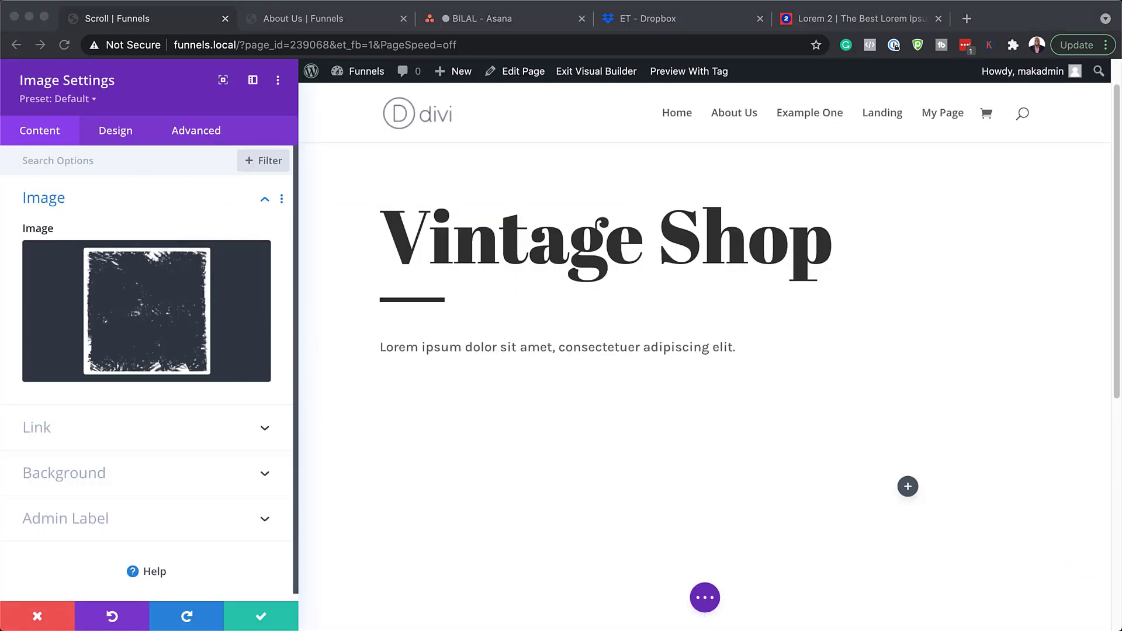
Set vintage_store_items-10.jpg from the media library as the image module's background image
click(100, 473)
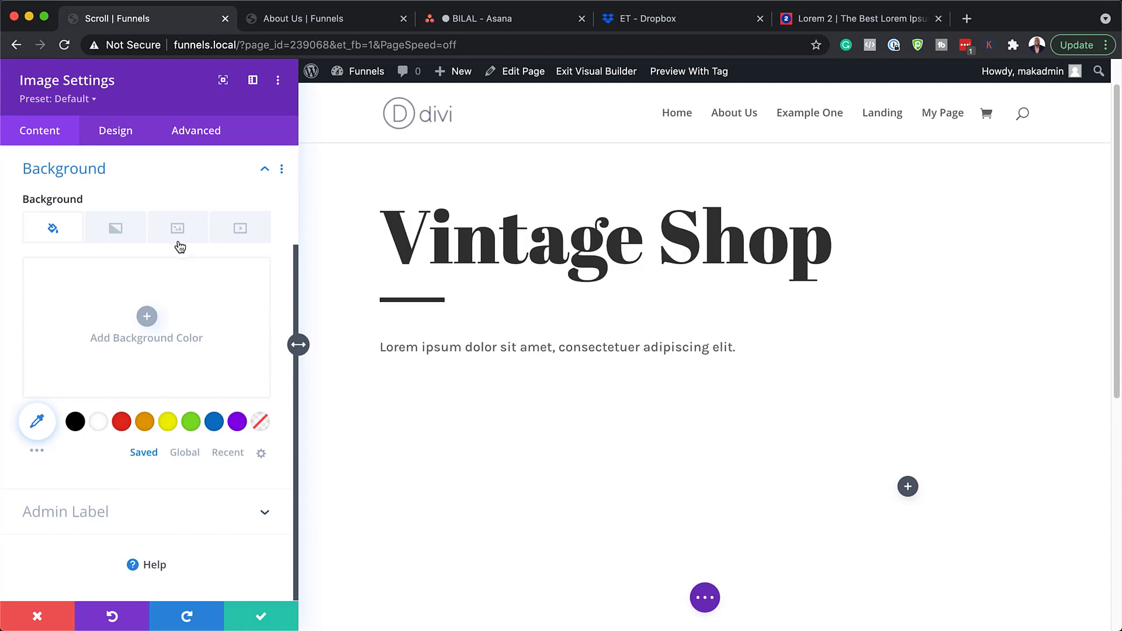
click(180, 240)
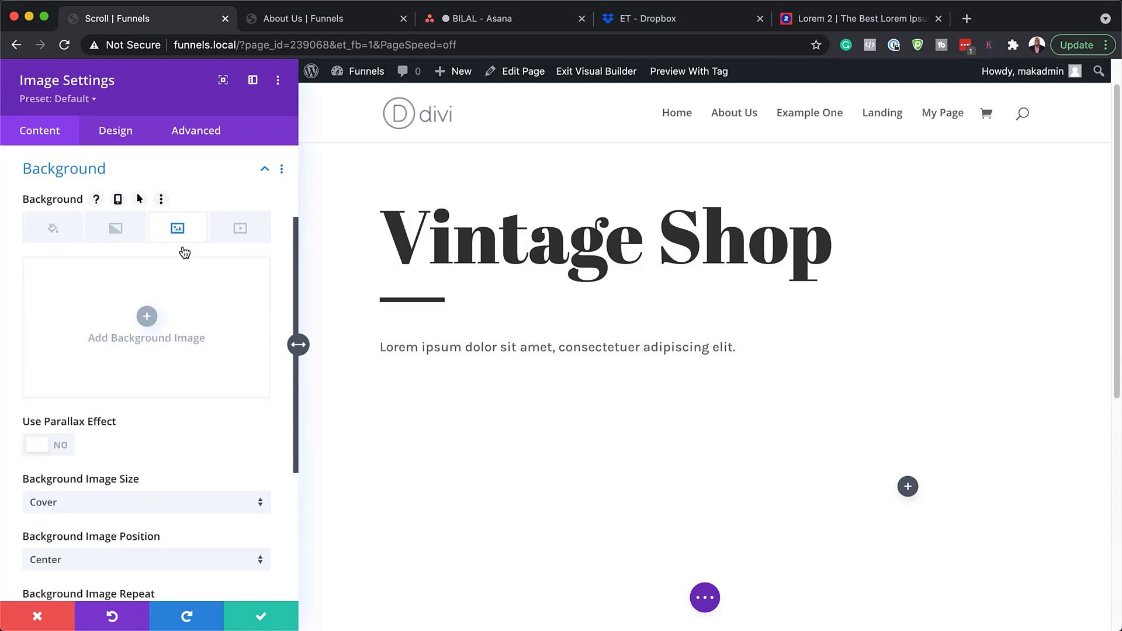
click(146, 317)
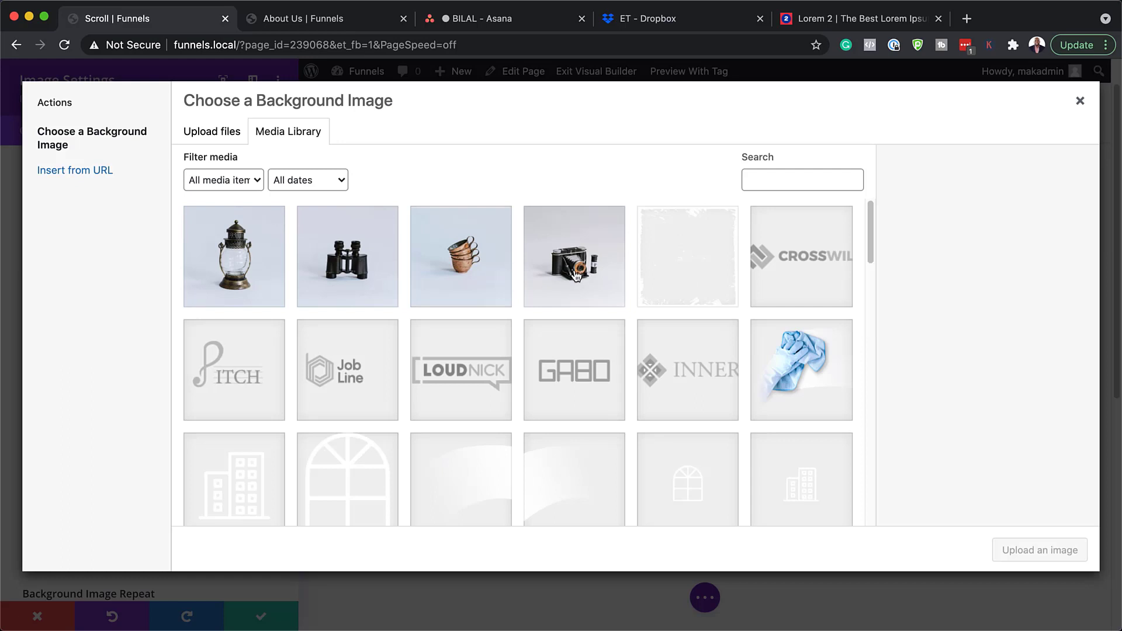
click(581, 273)
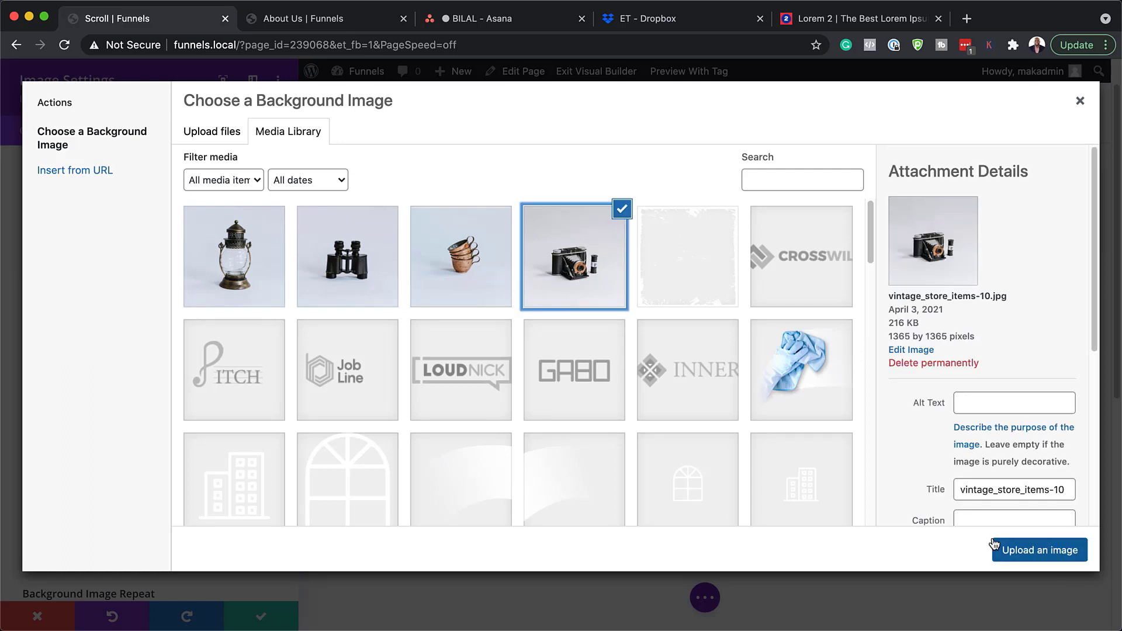
click(1039, 550)
scroll(938, 517, down, 5)
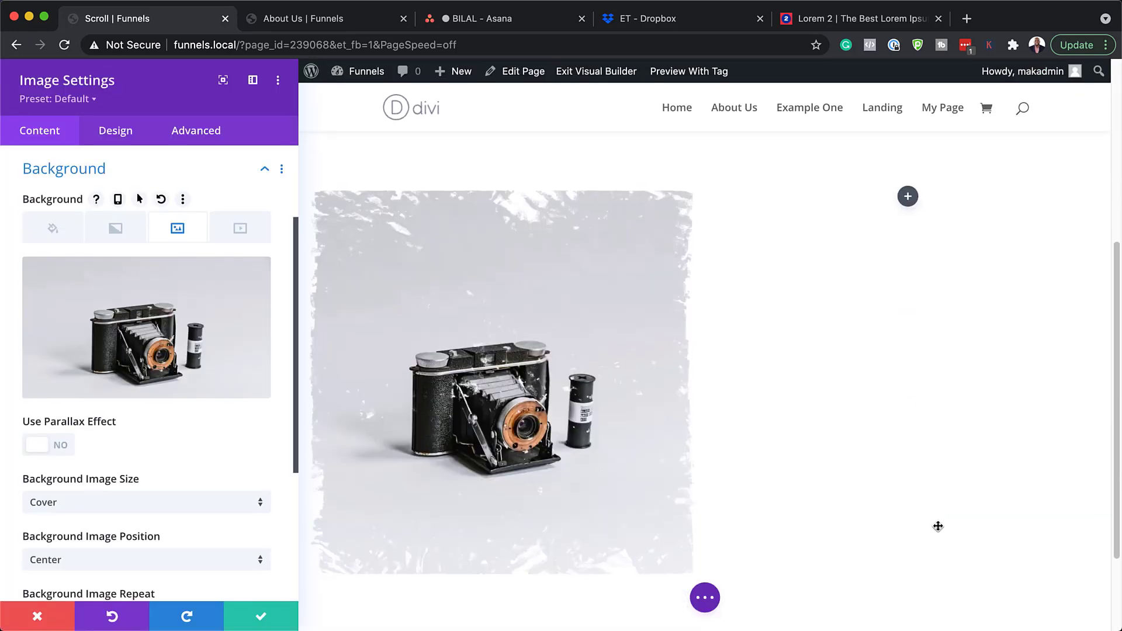
Review the image module's background size, position, repeat and blend options, and its overlay image
scroll(937, 526, down, 1)
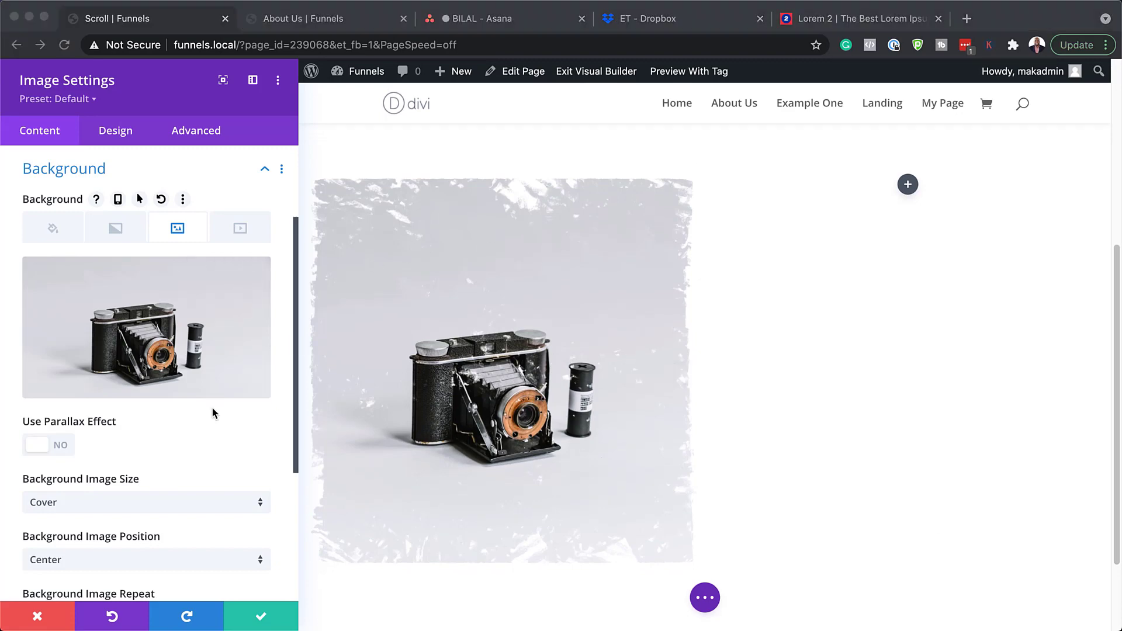
scroll(212, 407, down, 2)
scroll(212, 407, down, 4)
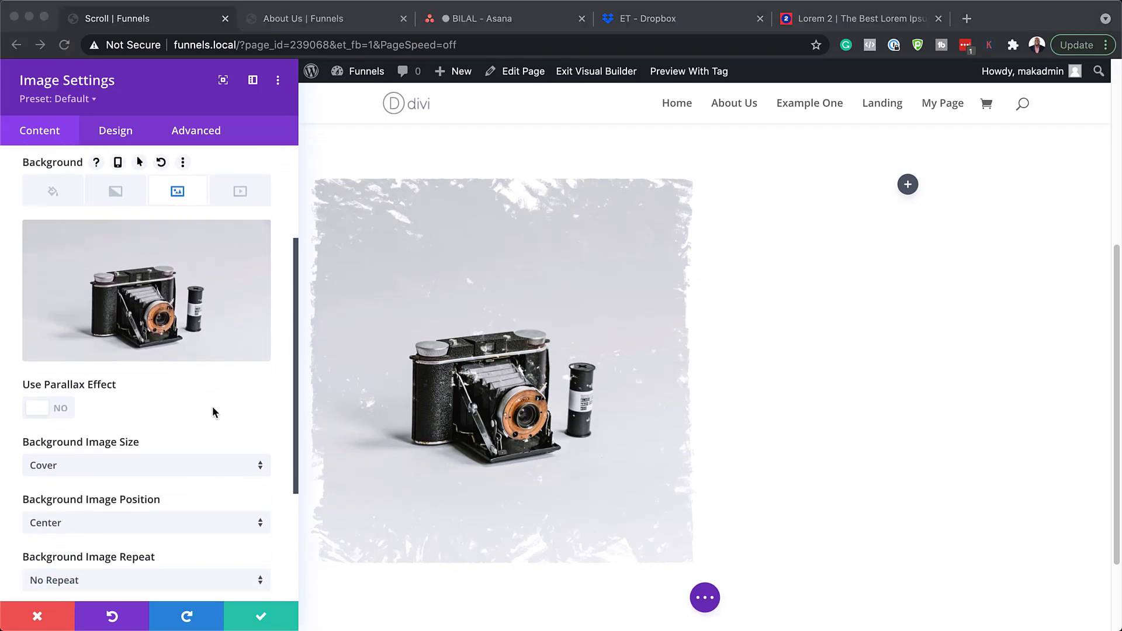
scroll(212, 412, down, 1)
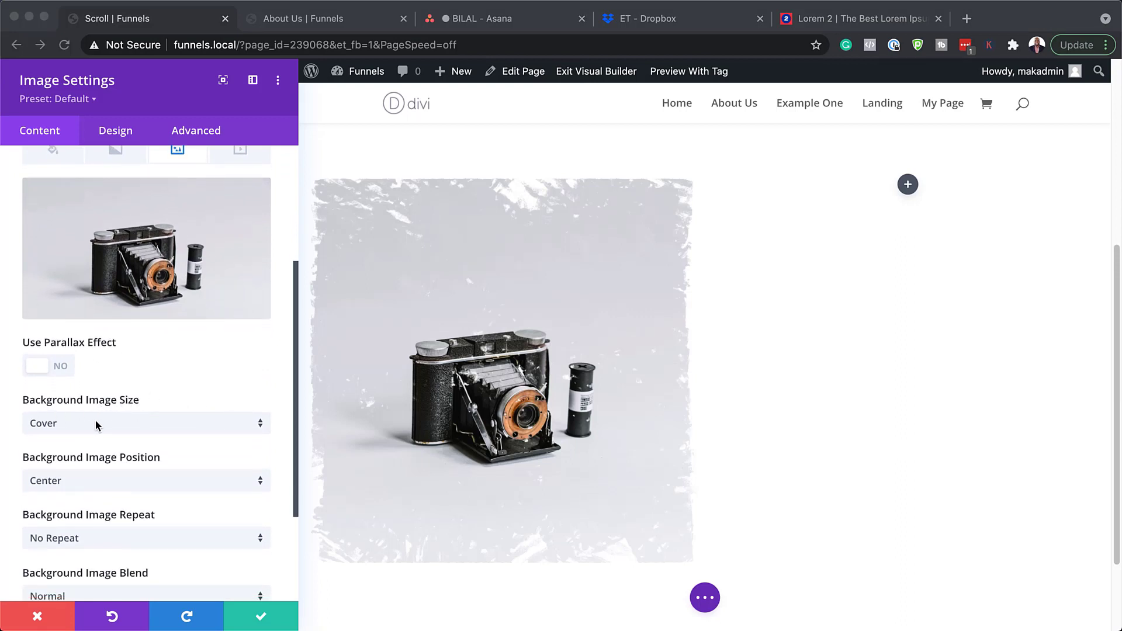
scroll(94, 419, down, 4)
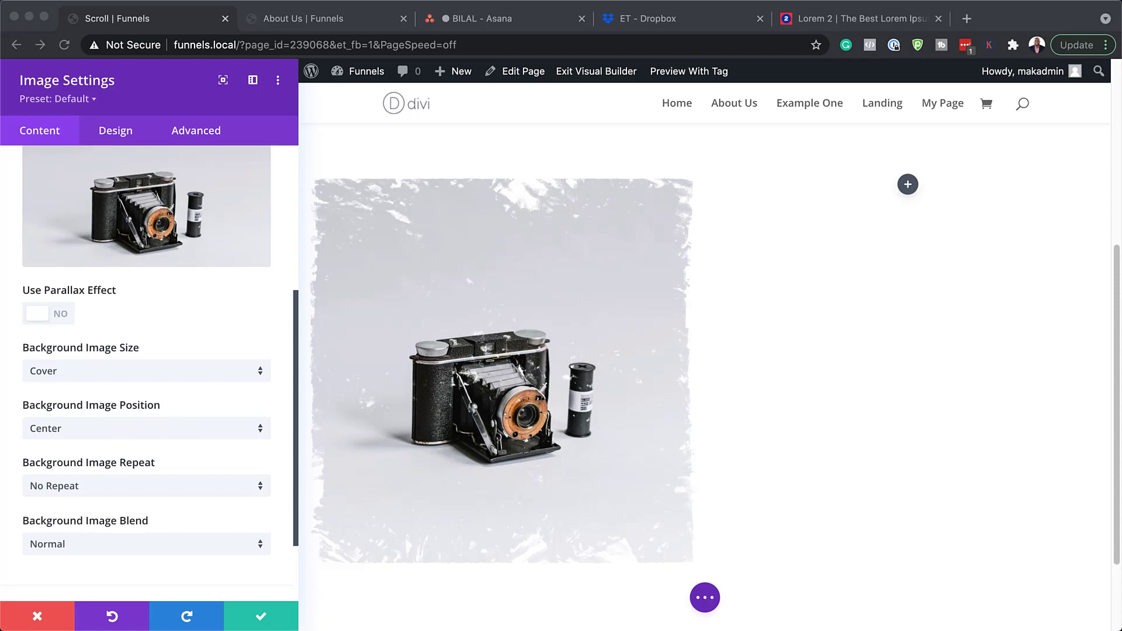
scroll(189, 305, up, 5)
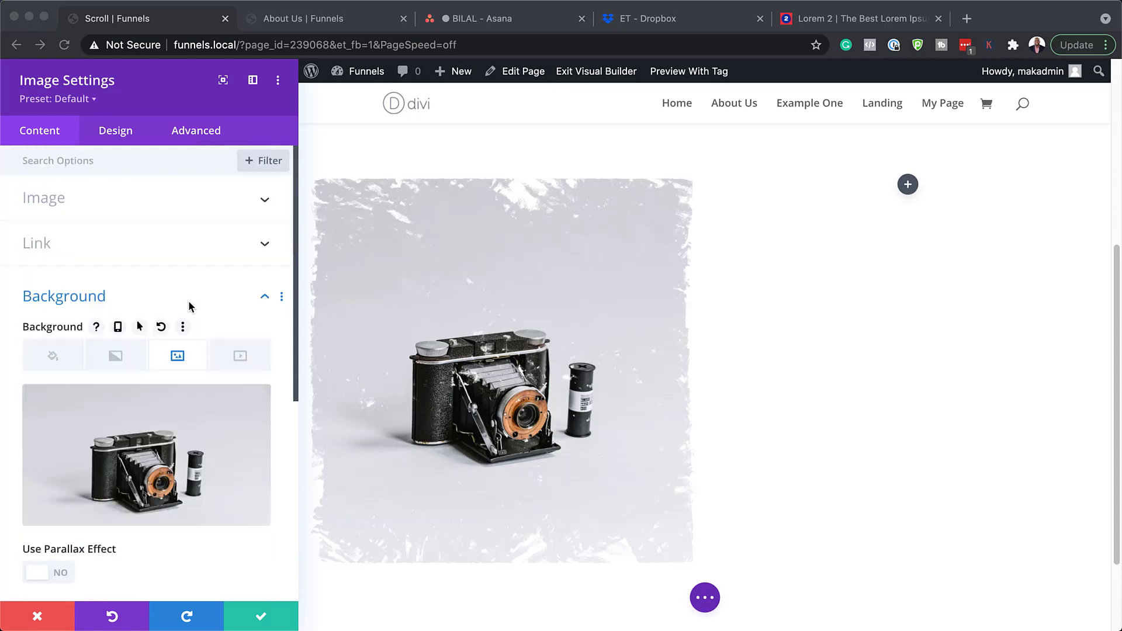
click(166, 206)
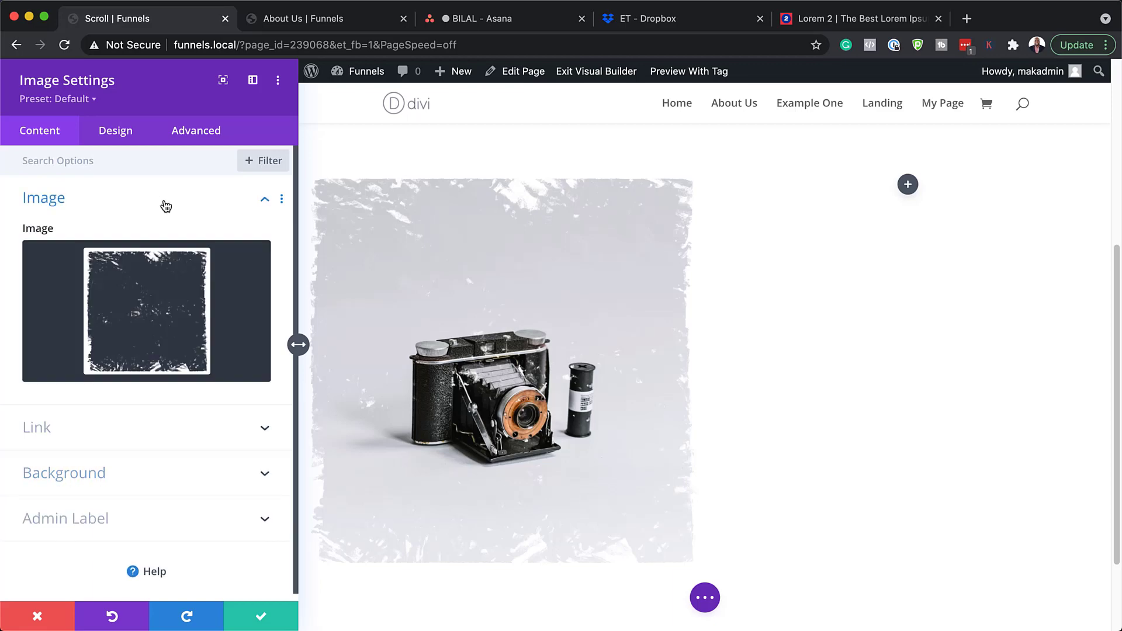
Enable Force Fullwidth in the image module's sizing settings and save the module
click(116, 133)
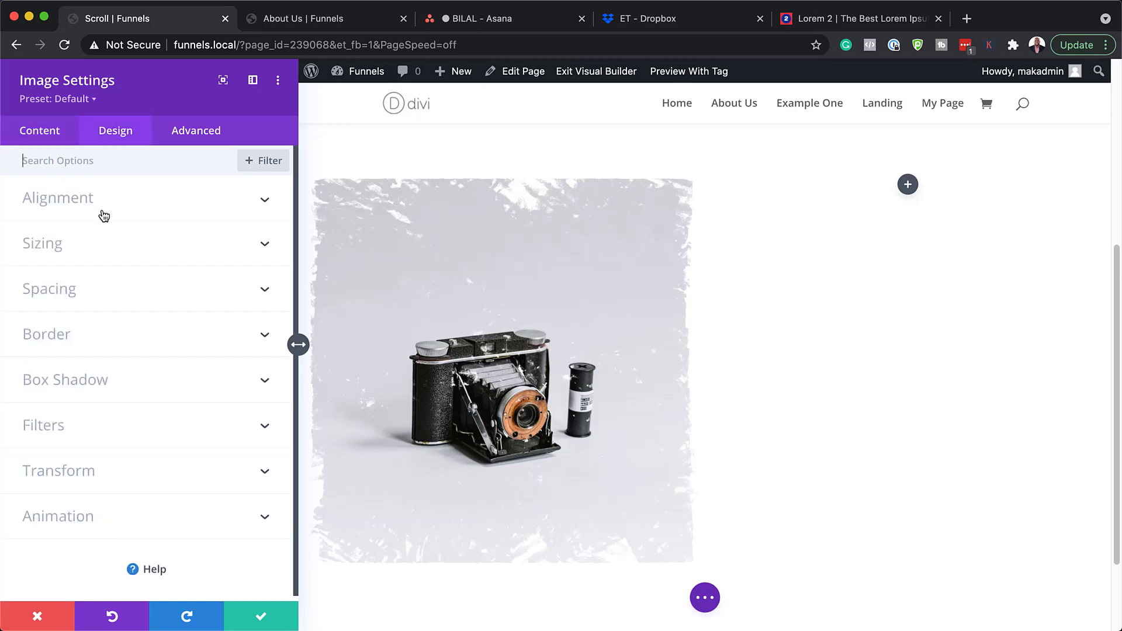
click(85, 243)
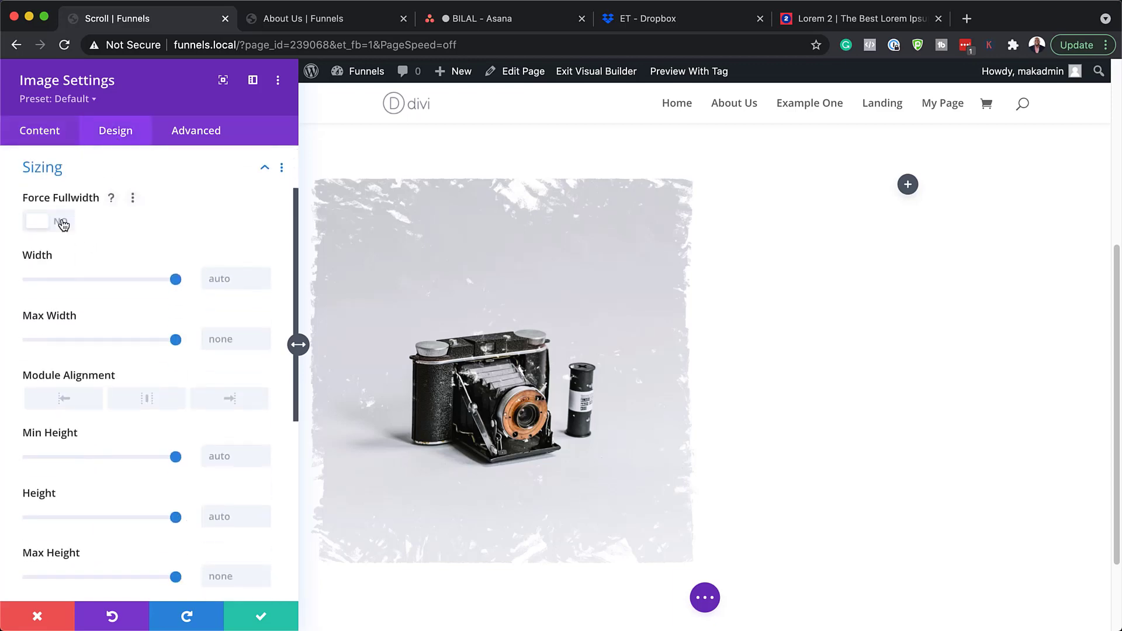
click(63, 225)
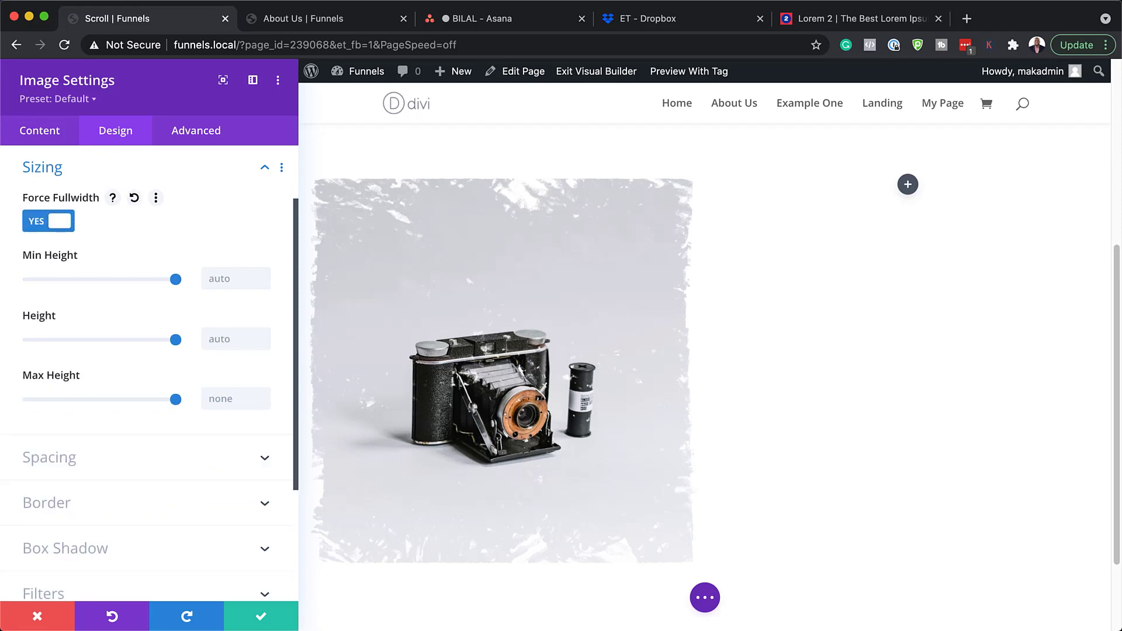
click(270, 618)
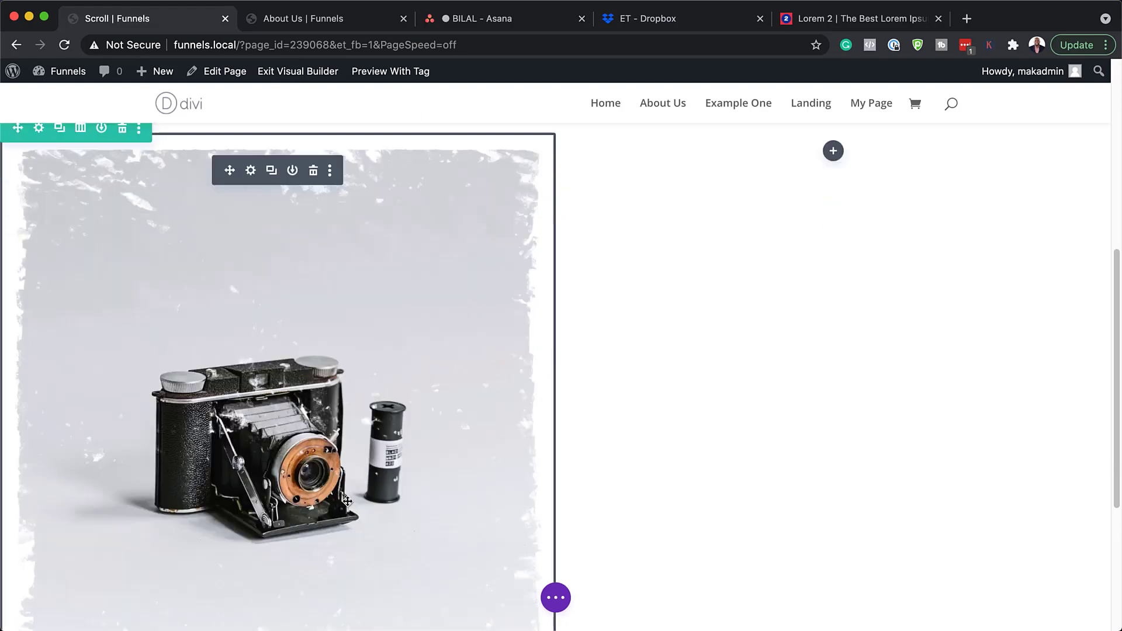
Insert a Text module directly below the camera image in the first column
scroll(347, 500, down, 2)
click(276, 613)
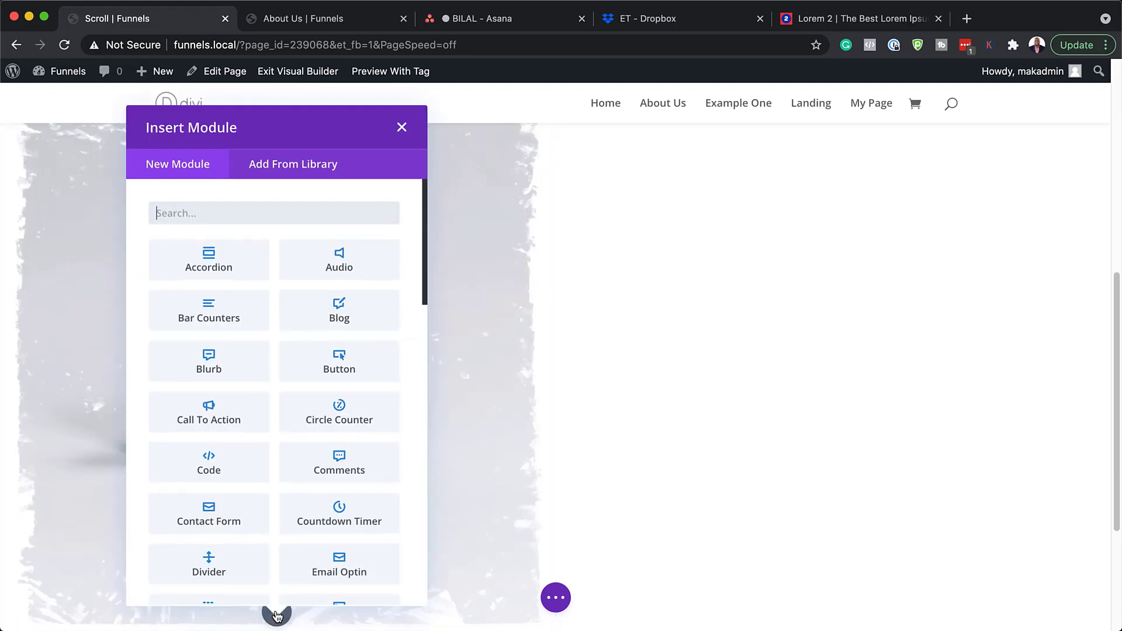
text(te)
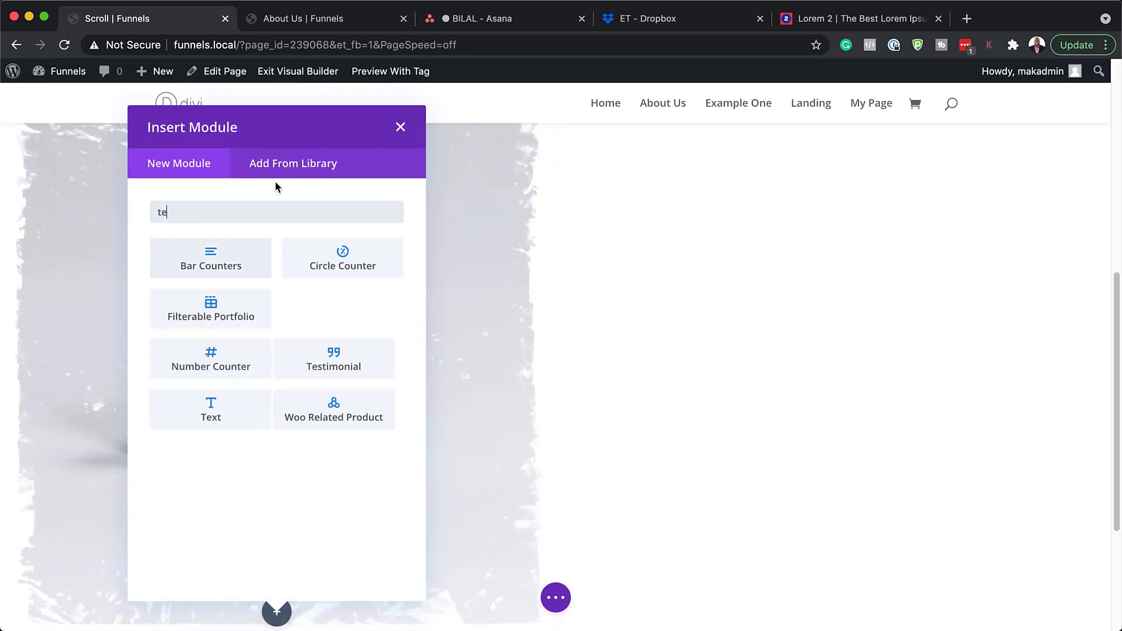
text(xt)
click(229, 246)
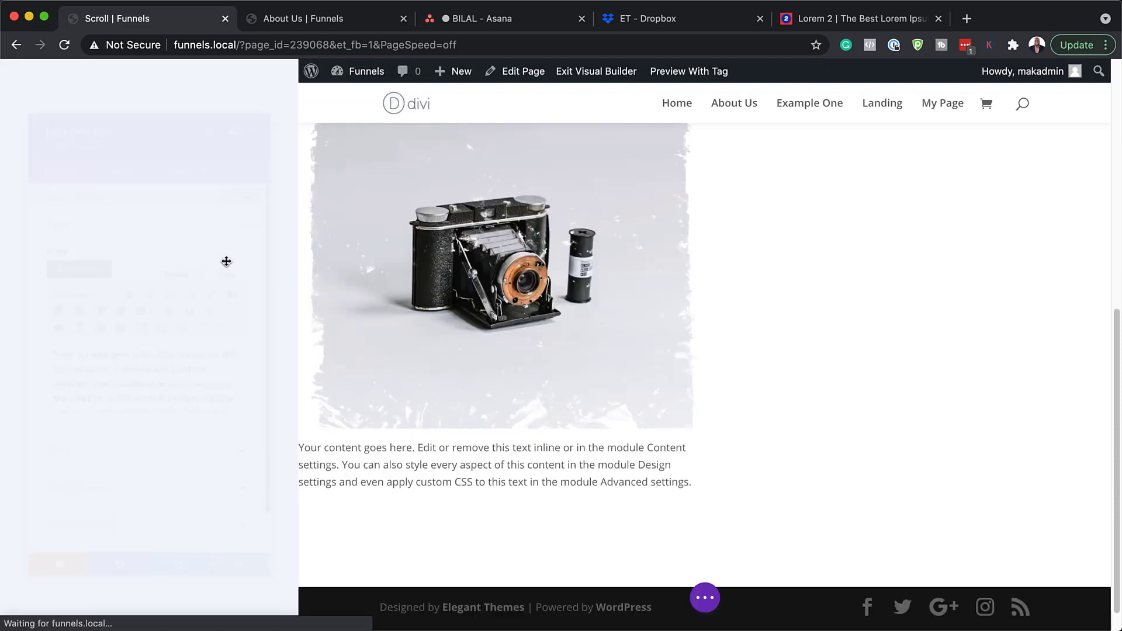
Replace the placeholder text with "Camera" followed by a paragraph starting "Donec nec justo eget felis facilisis fermentum."
drag(194, 447, 12, 361)
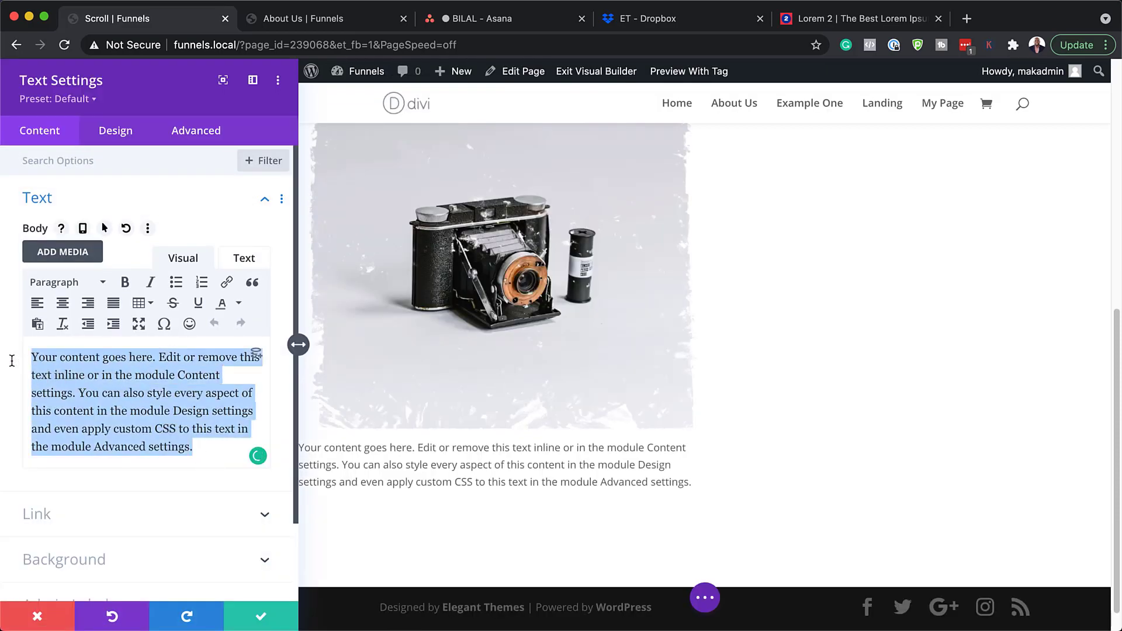
text(Came)
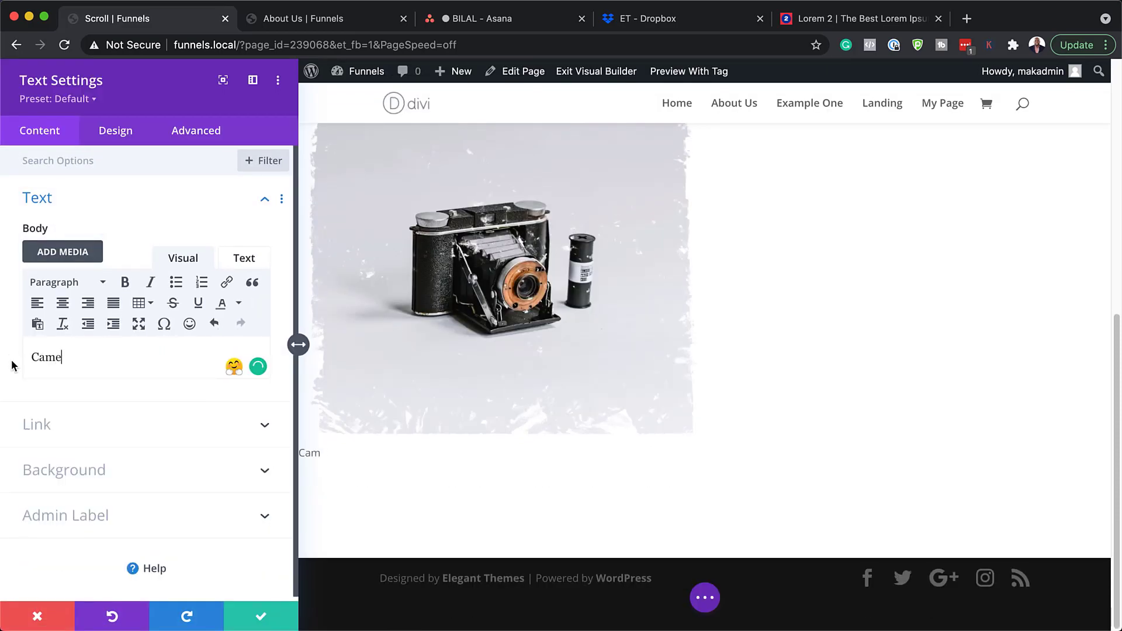
text(r)
text(a)
key(Return)
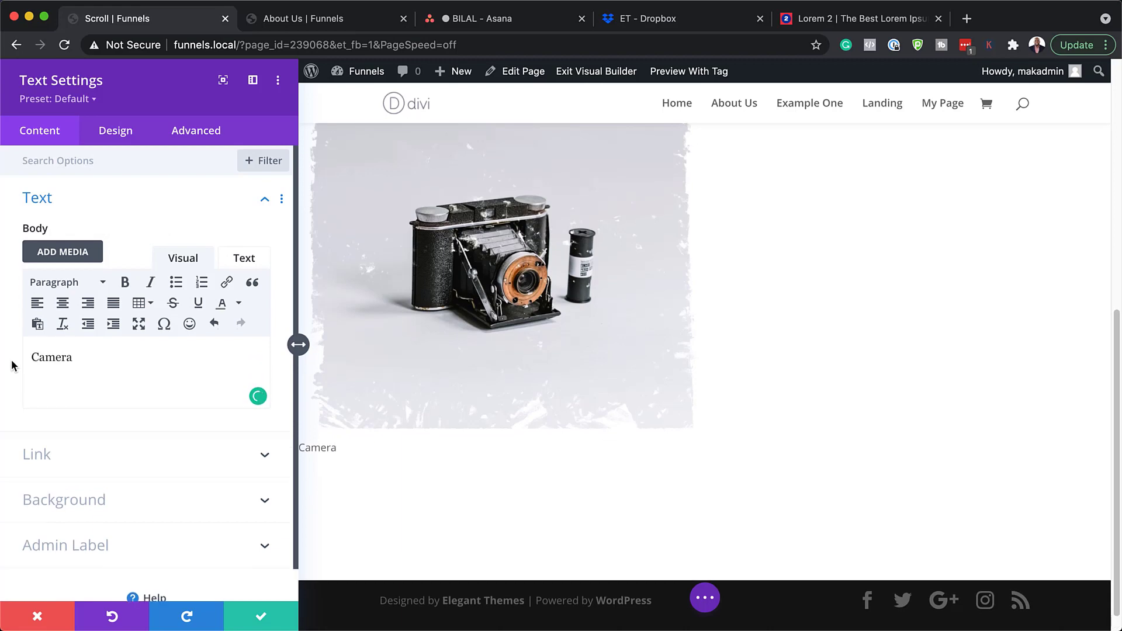
text(Donec nec justo eget felis facilisis fermentum. Aliquam porttitor mauris sit amet orci. Aenean dignissim pellentesque felis.)
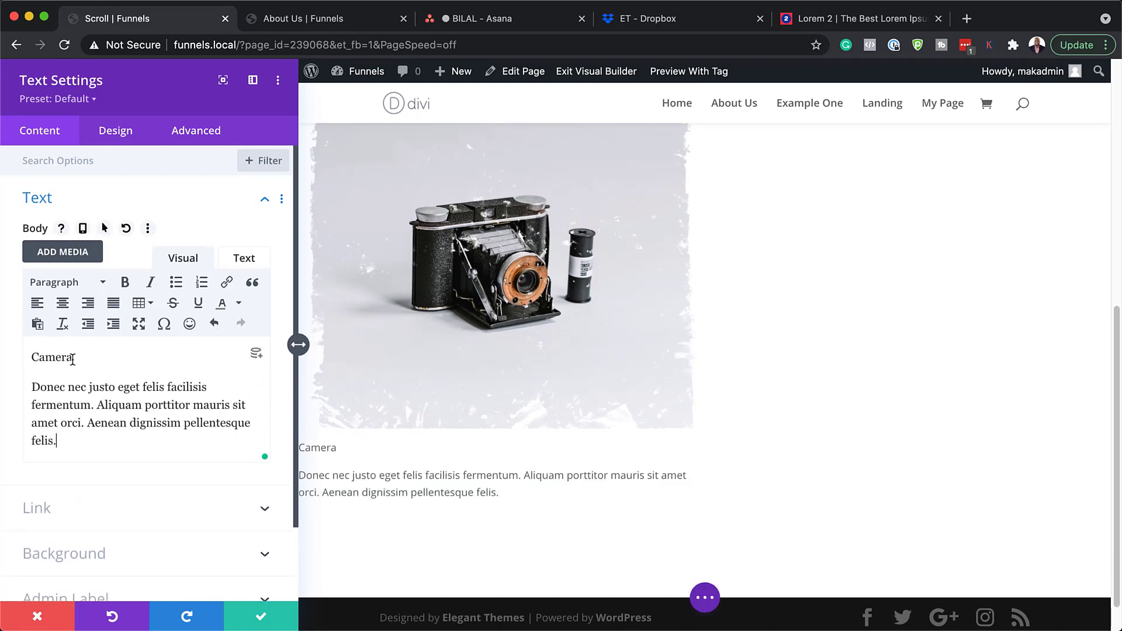
Format the "Camera" line in the text module as Heading 3
drag(91, 360, 18, 350)
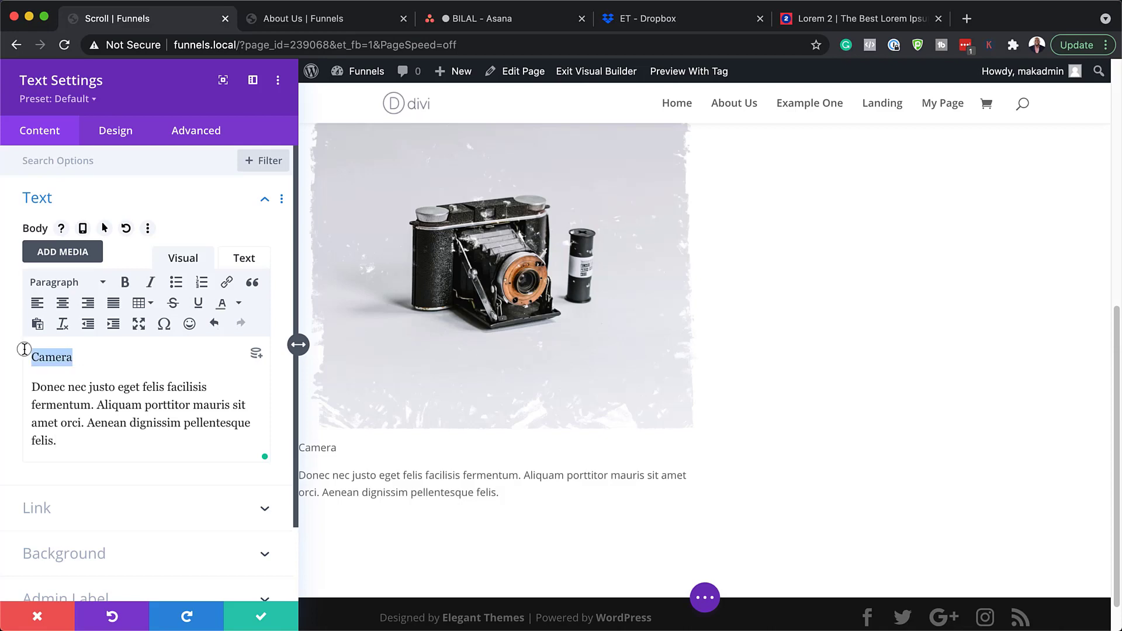
click(75, 284)
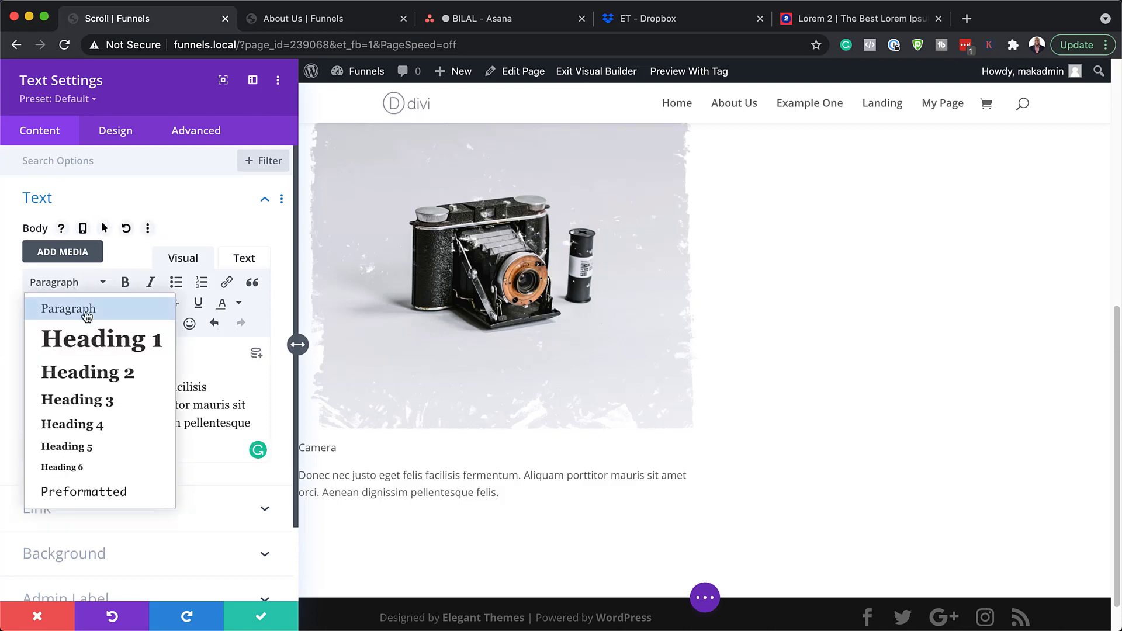
click(98, 400)
Set the text module's background color to #333333
scroll(204, 326, down, 2)
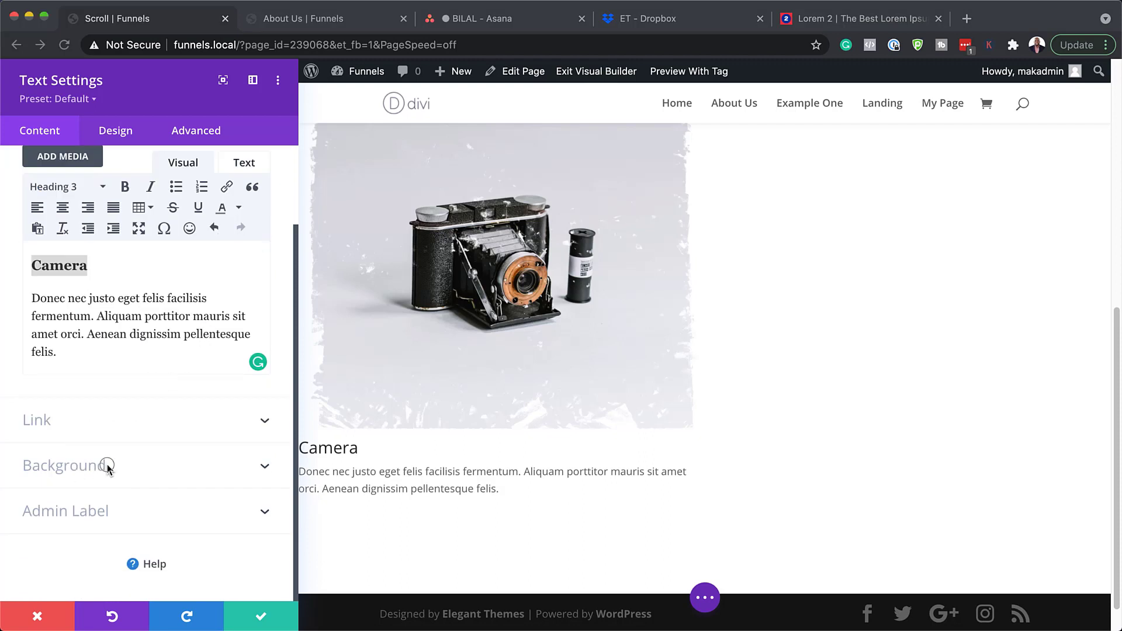
click(85, 466)
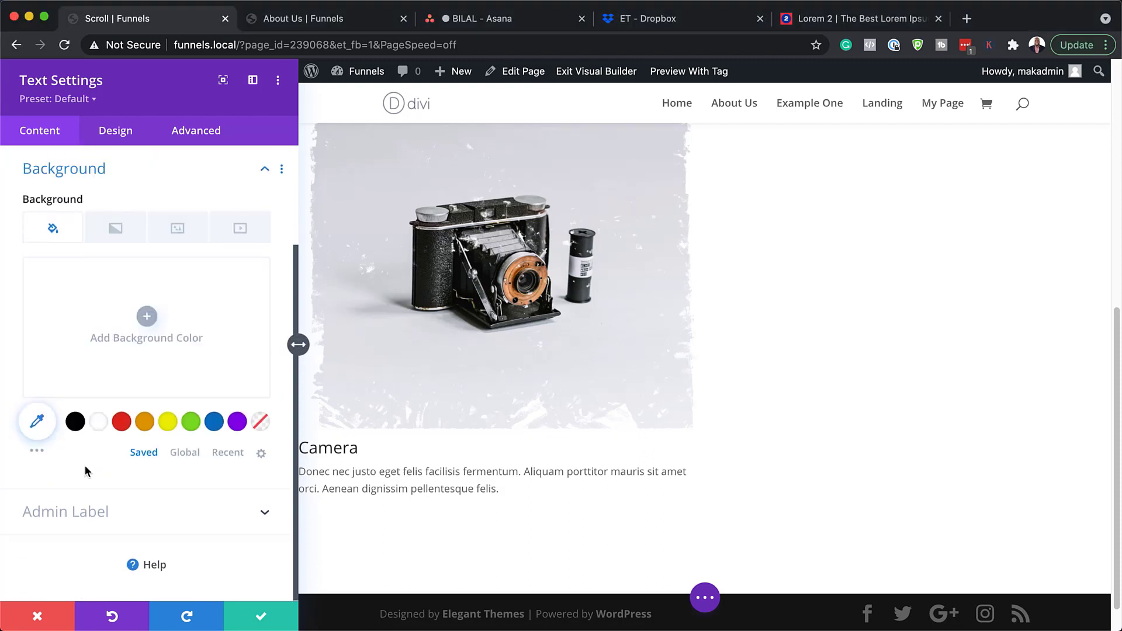
click(146, 316)
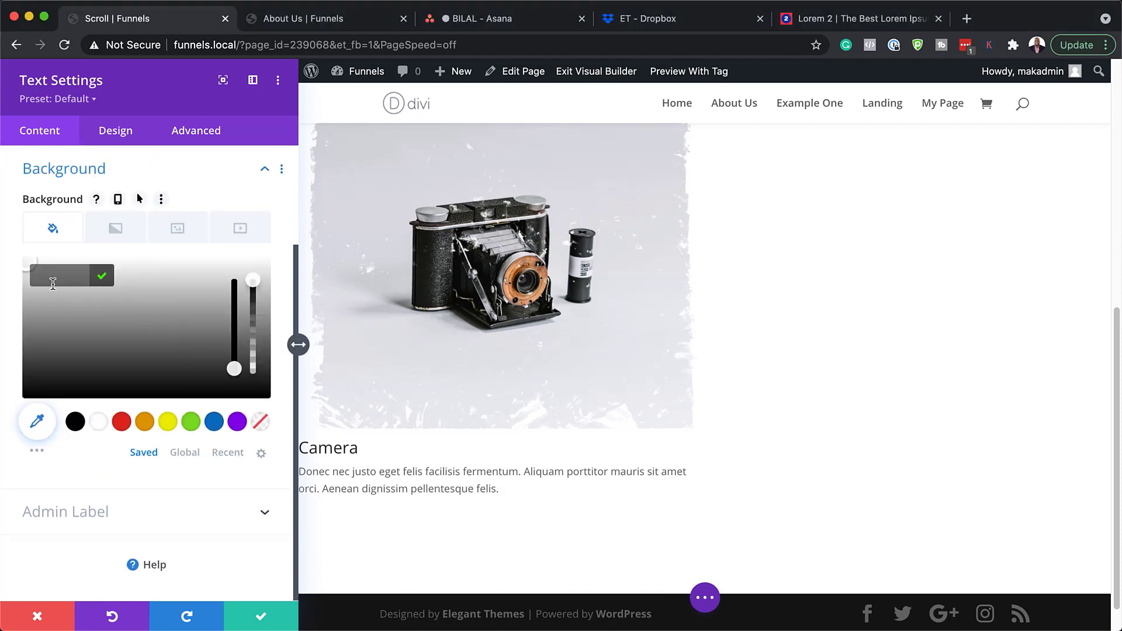
key(Return)
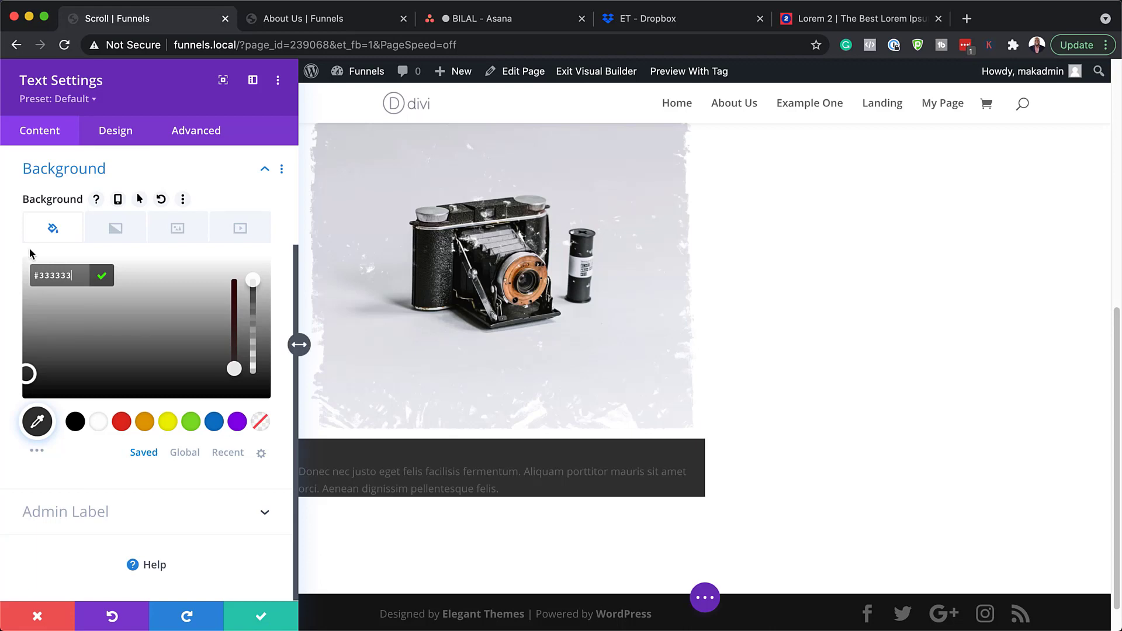
Set the module's body text font to Karla and its text size to 18px
click(127, 138)
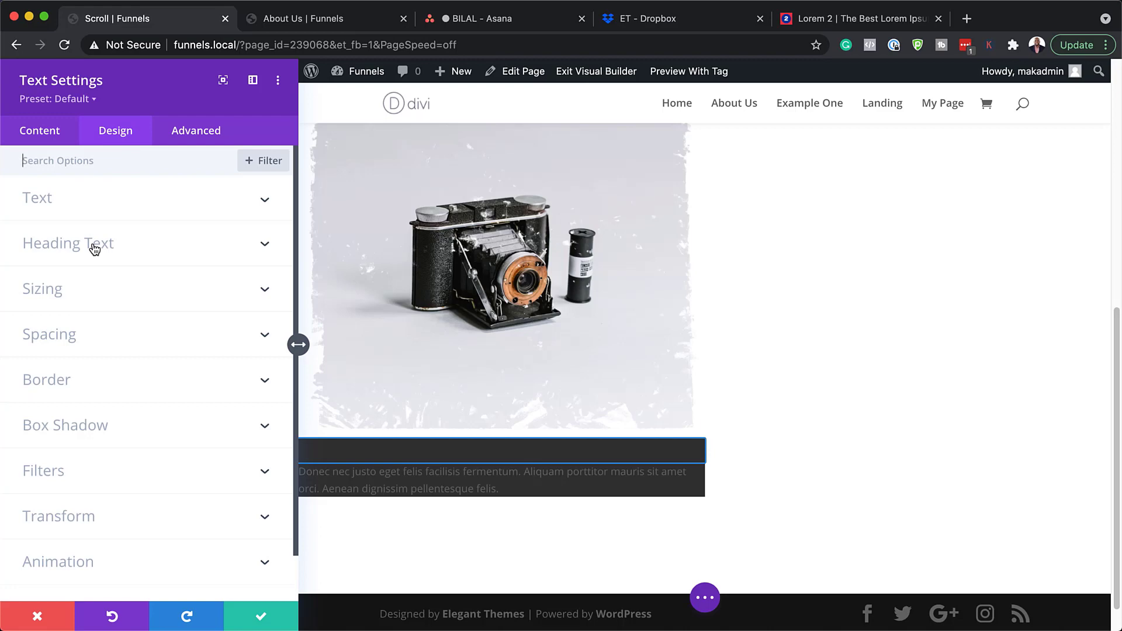
click(64, 202)
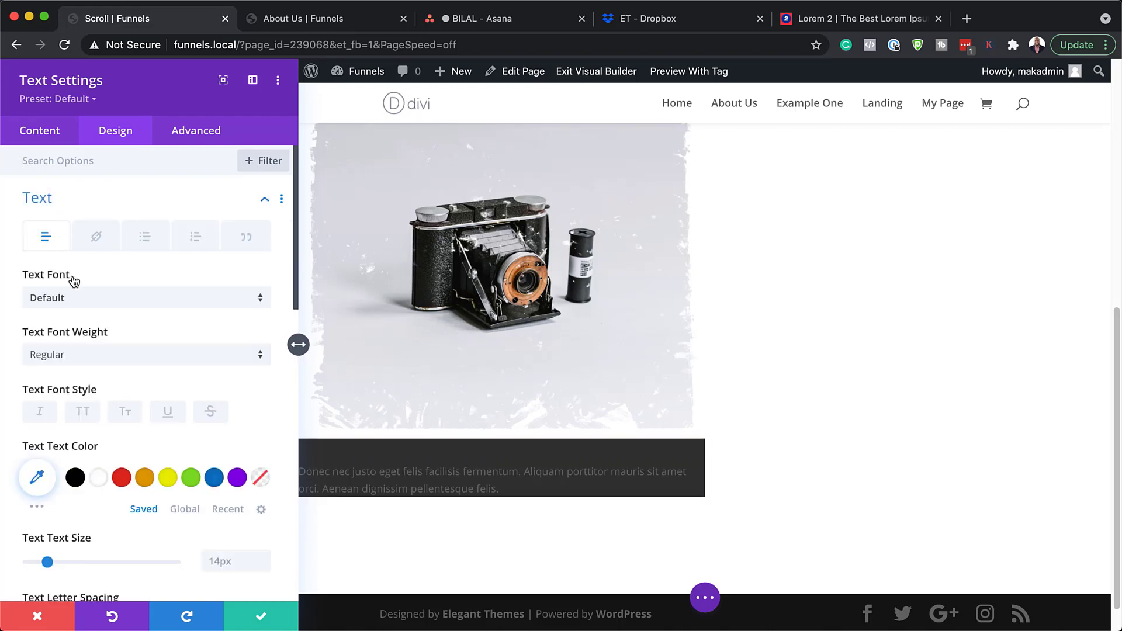
click(74, 299)
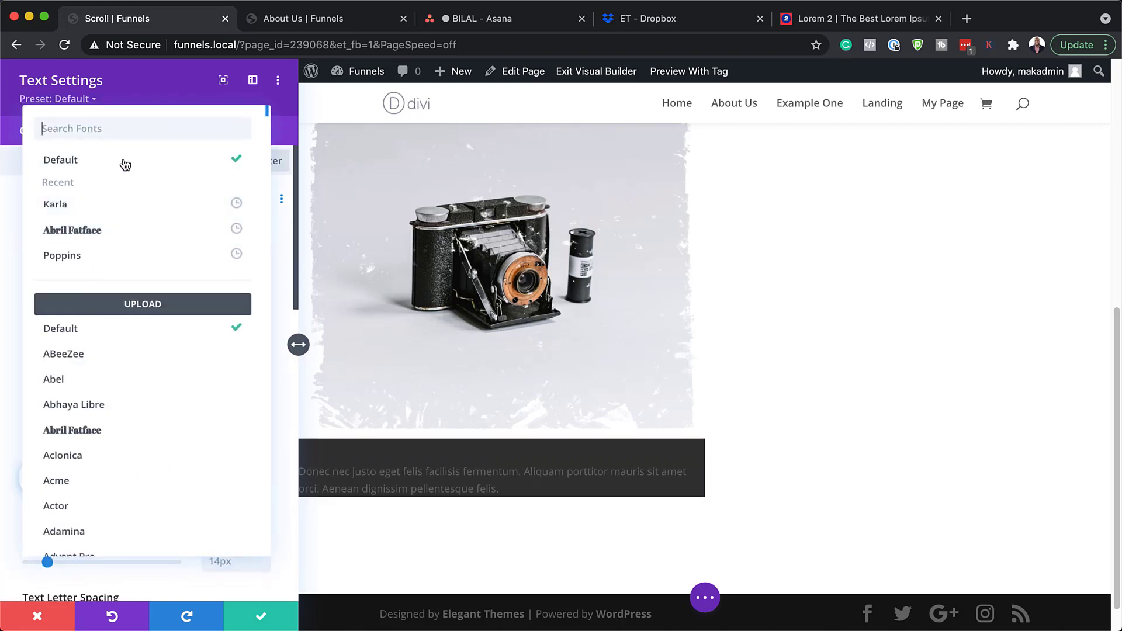
click(113, 208)
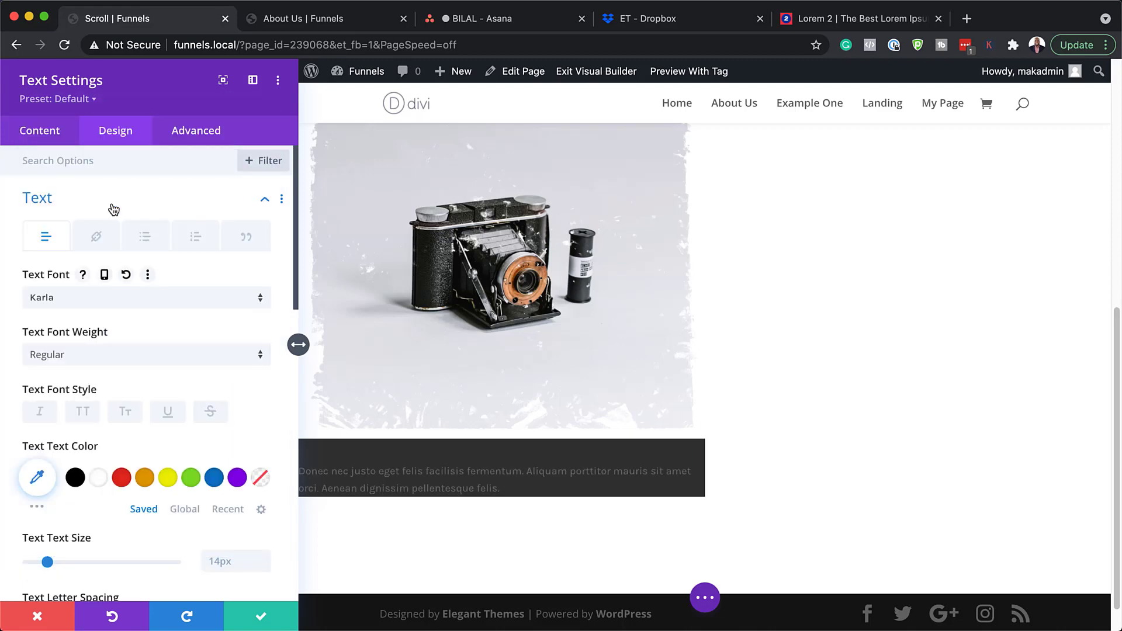
scroll(113, 208, down, 4)
click(264, 430)
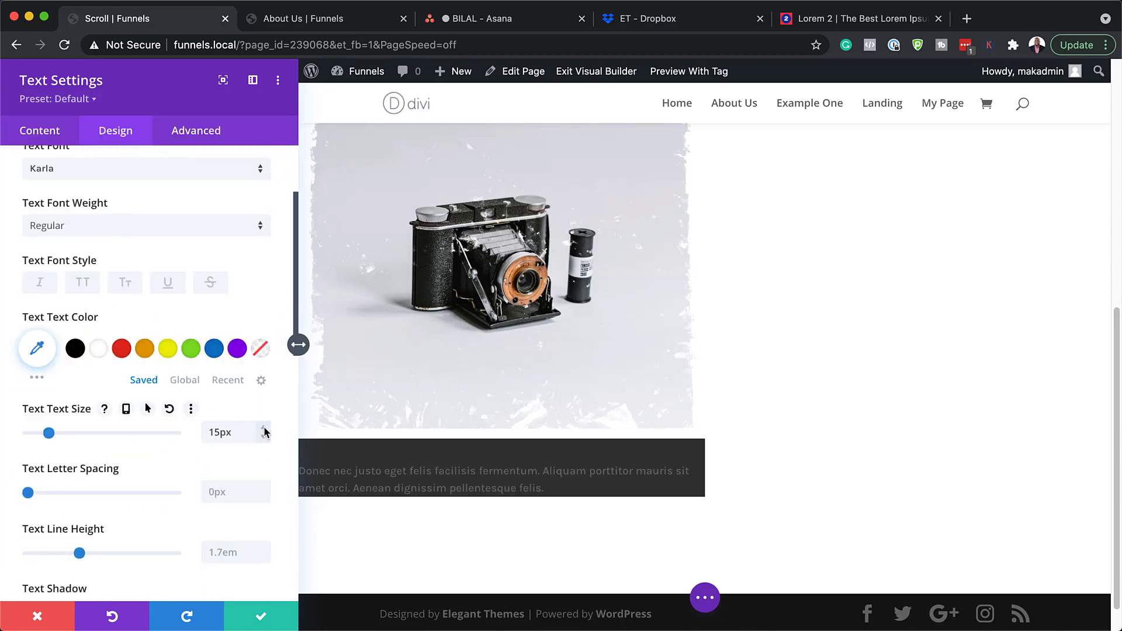
click(264, 430)
click(264, 430)
click(264, 430)
Increase the body text line height to 2.2em
scroll(163, 411, down, 1)
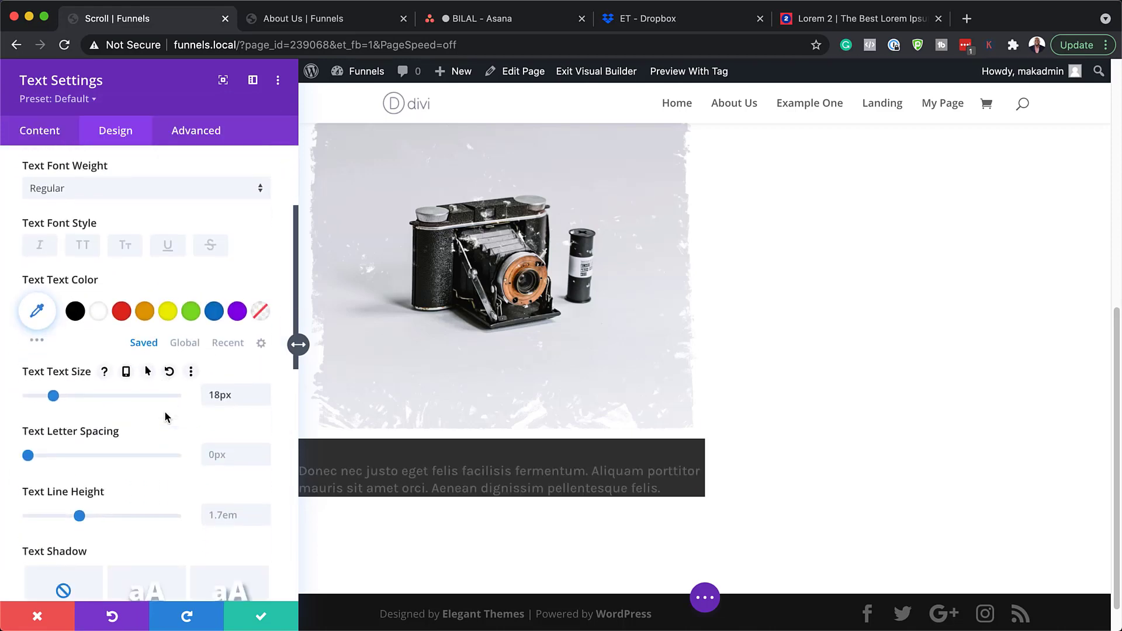
click(265, 511)
click(264, 511)
click(264, 510)
click(265, 511)
click(265, 510)
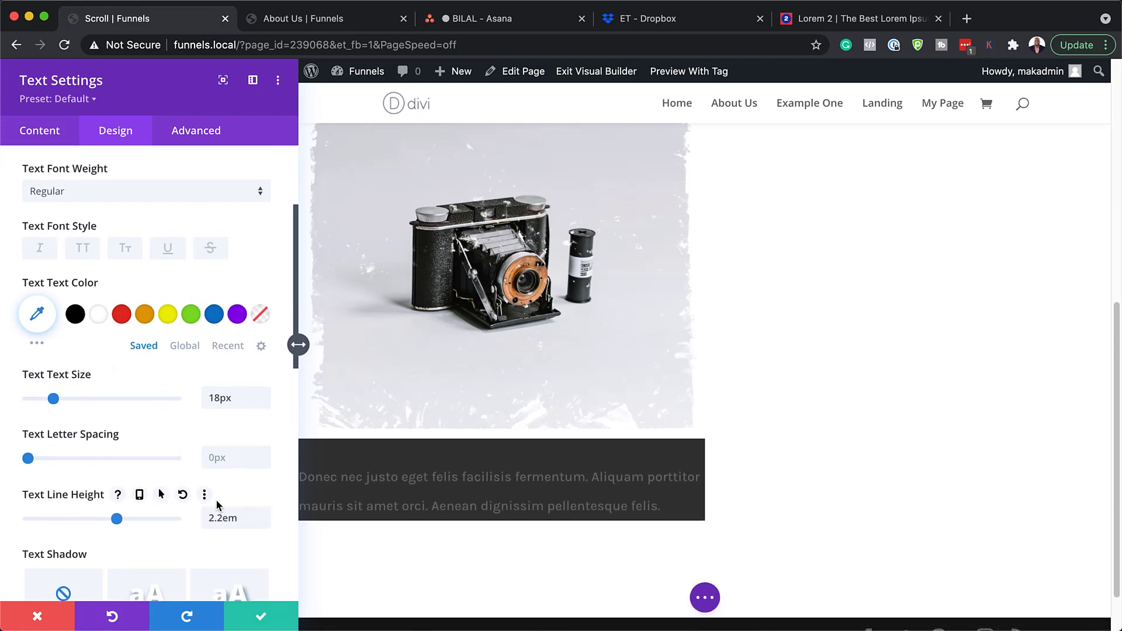
Switch the text module's overall text color to Light and collapse the Text design options
scroll(216, 501, down, 2)
scroll(217, 499, down, 10)
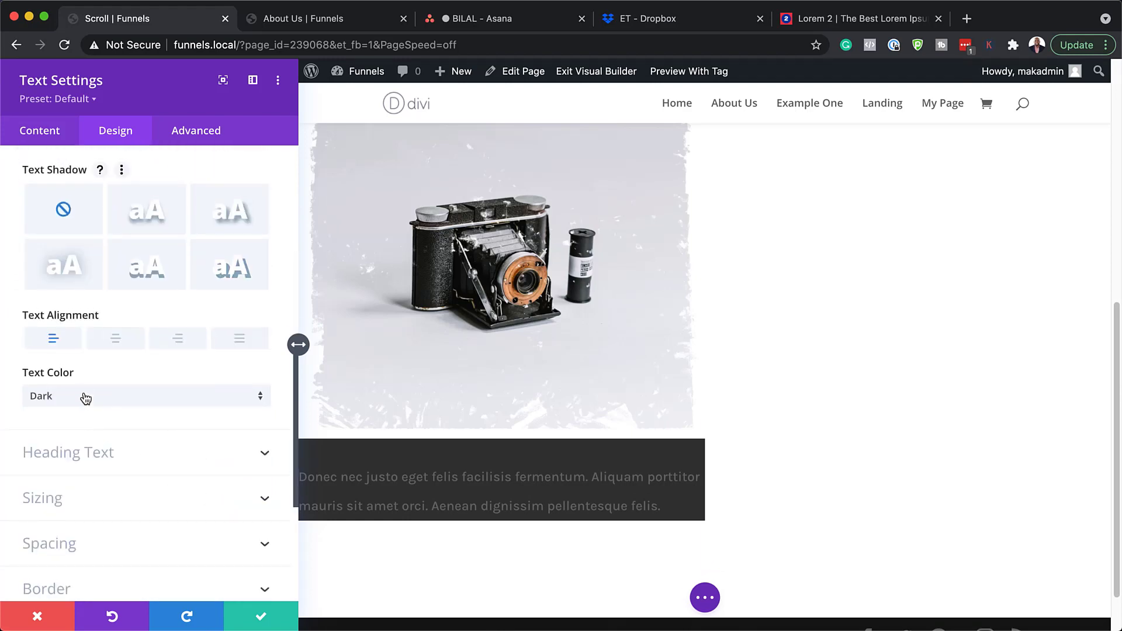
click(80, 395)
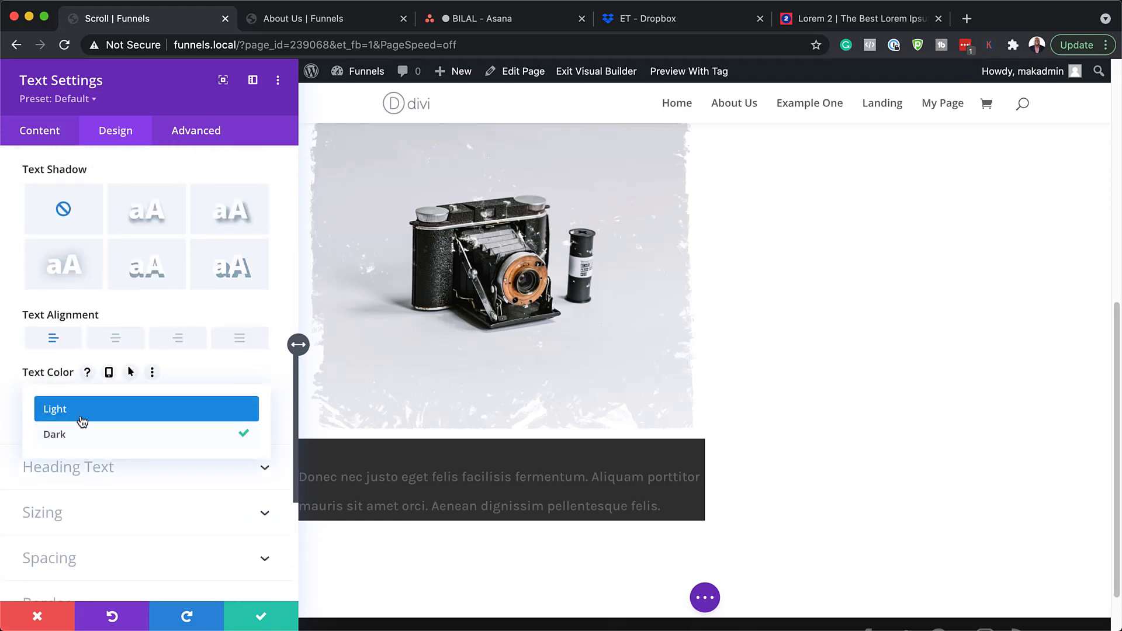
click(78, 409)
scroll(181, 331, up, 15)
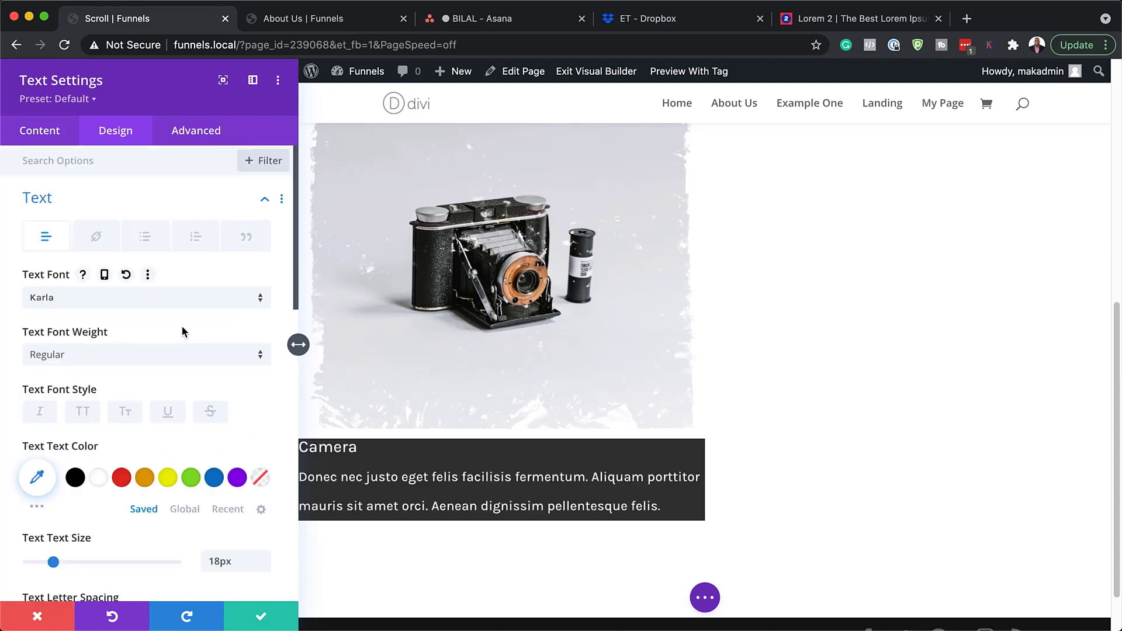
click(265, 199)
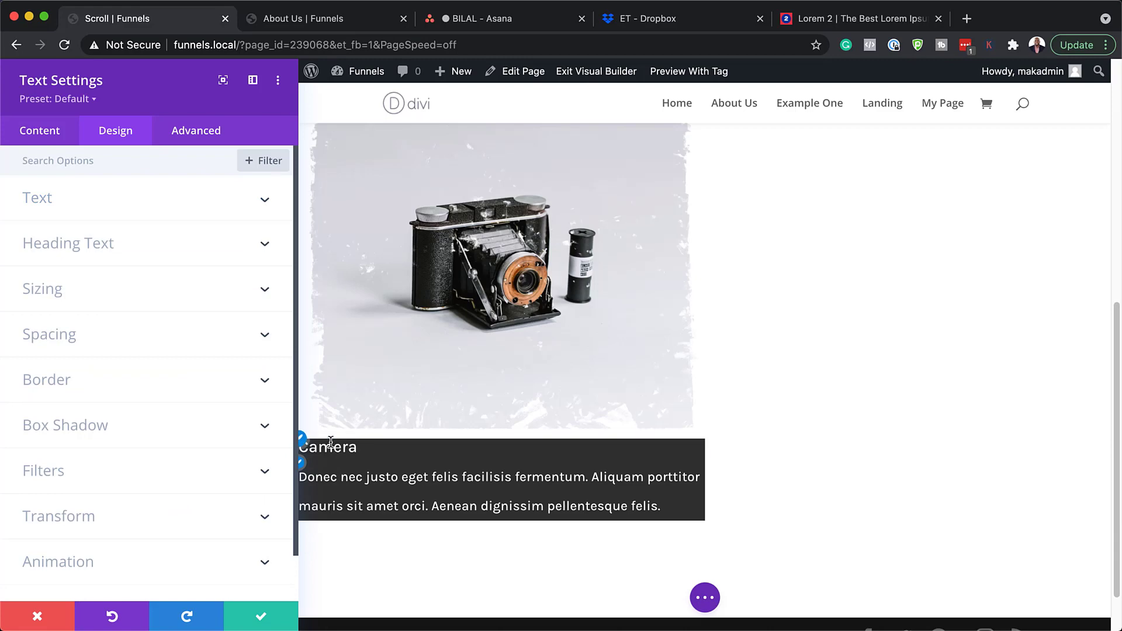
Style the Heading 3 text with the Abril Fatface font in Bold weight
click(113, 248)
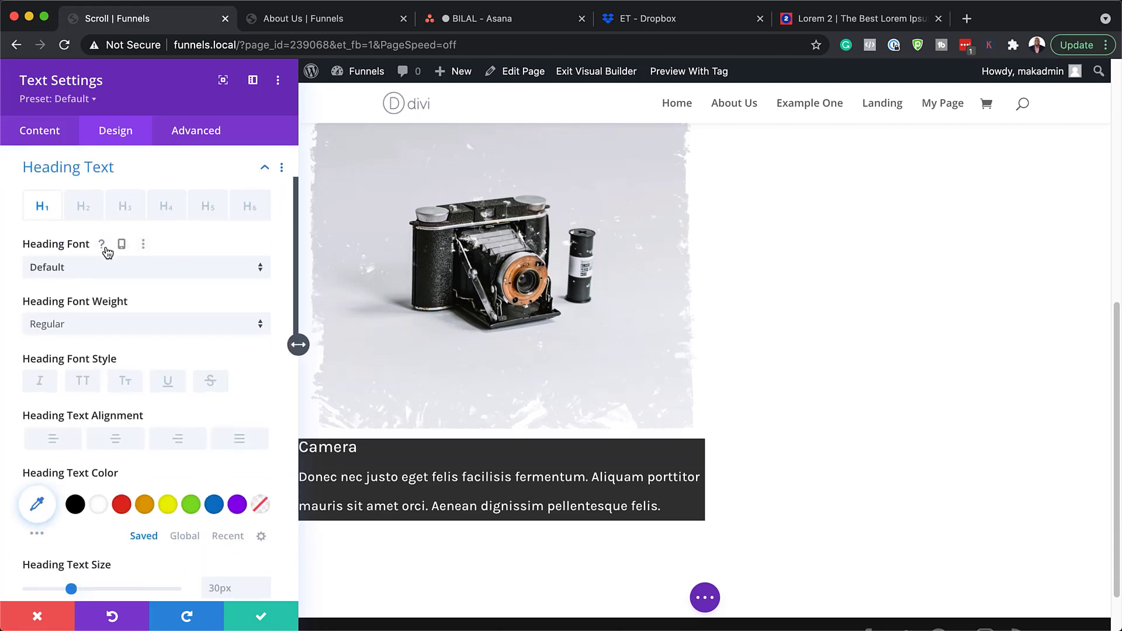
click(125, 209)
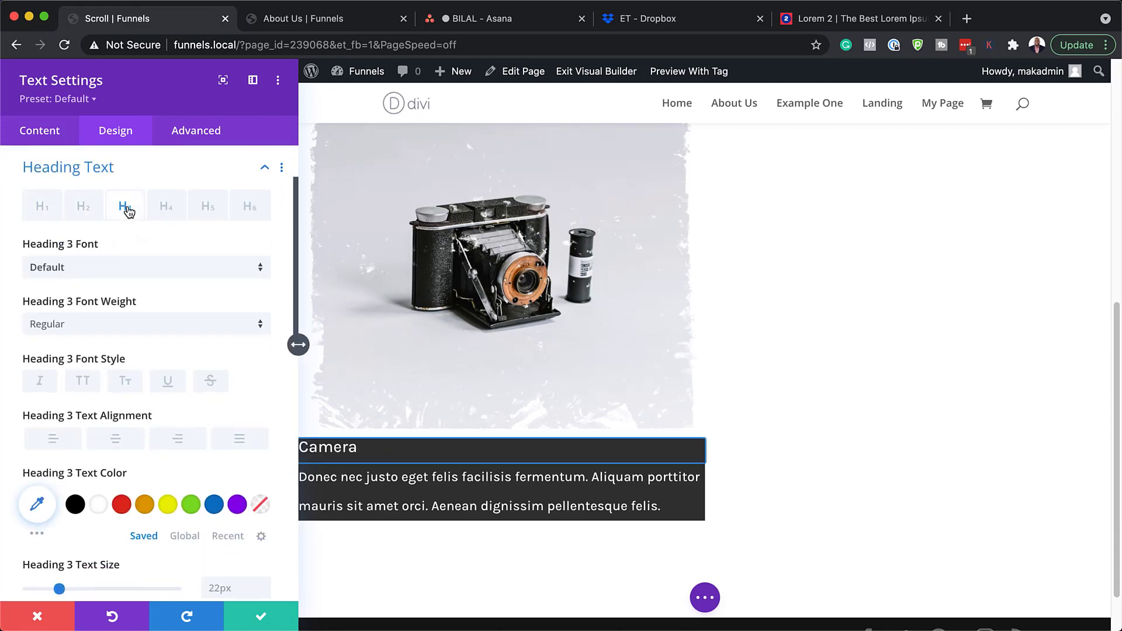
click(108, 279)
click(112, 233)
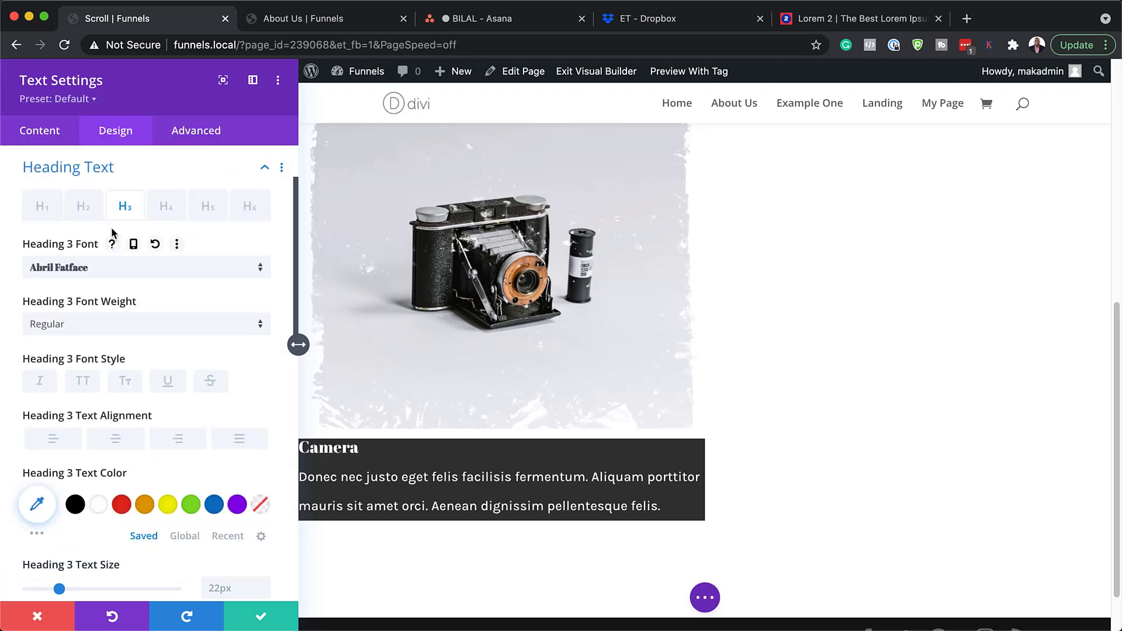
click(120, 326)
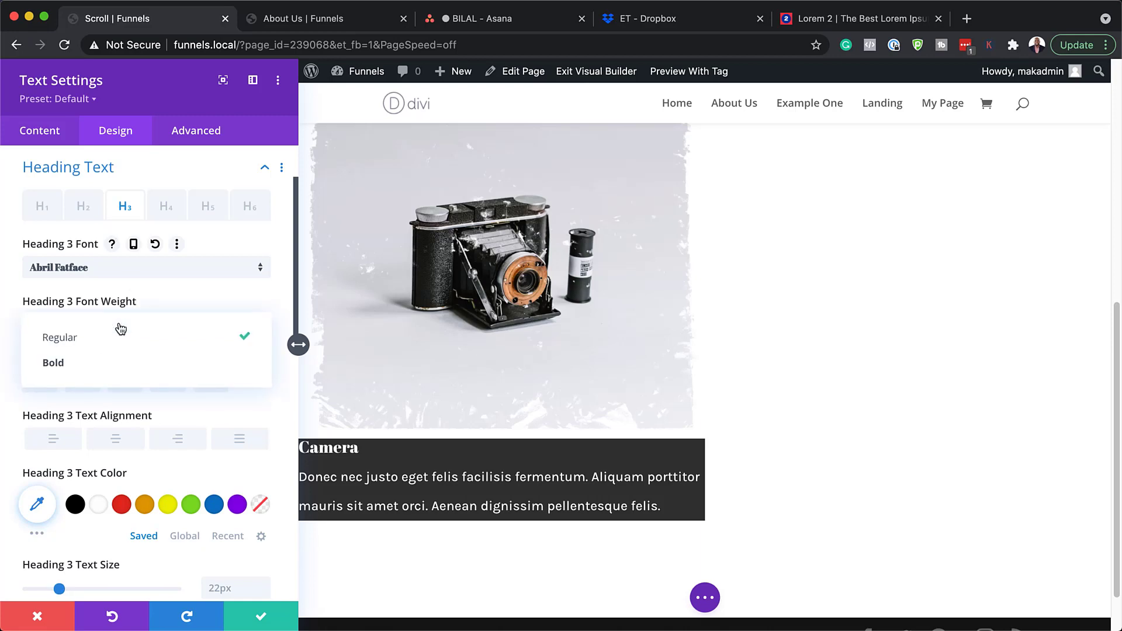
click(107, 363)
Set the Heading 3 text size to 50
scroll(143, 388, down, 3)
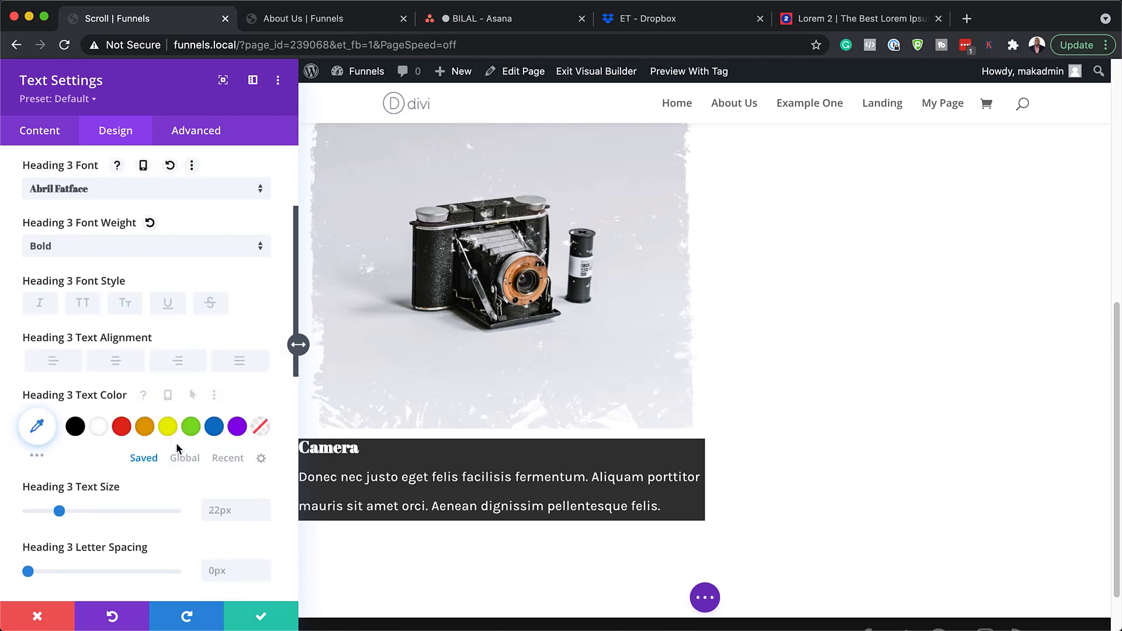
click(245, 502)
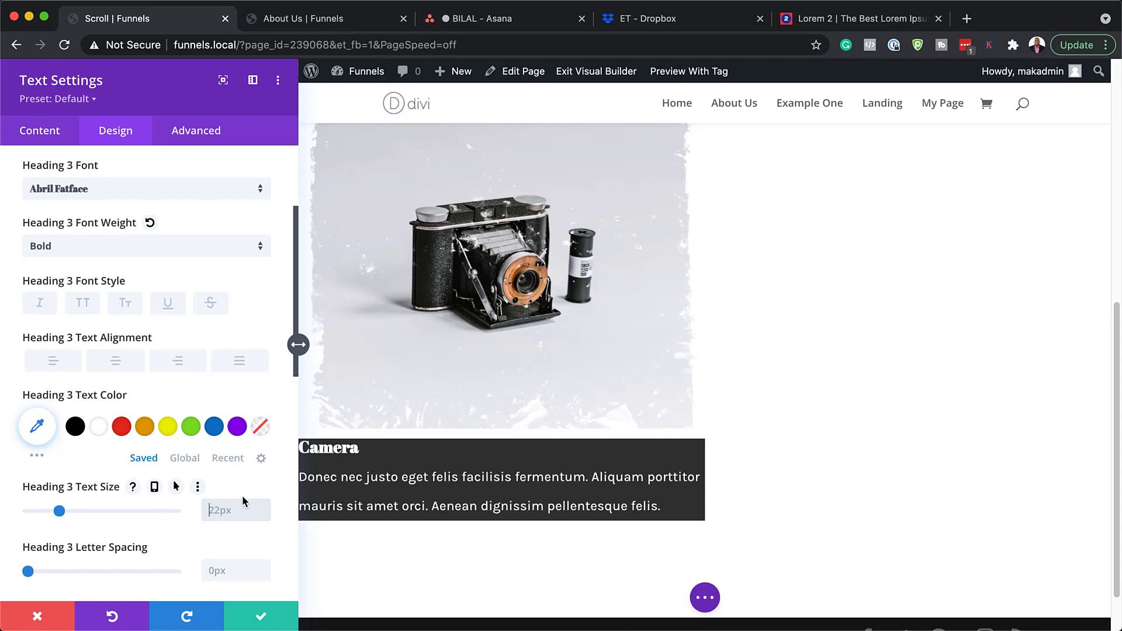
text(50)
Set the text module's width to 70% and center-align the module
scroll(233, 409, down, 7)
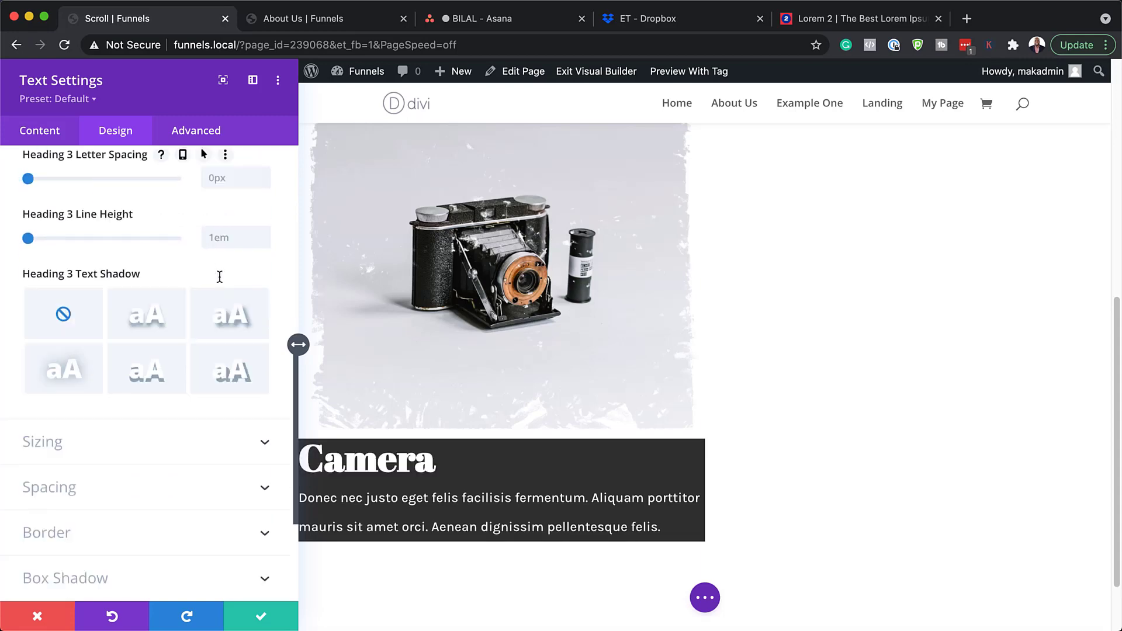
click(88, 461)
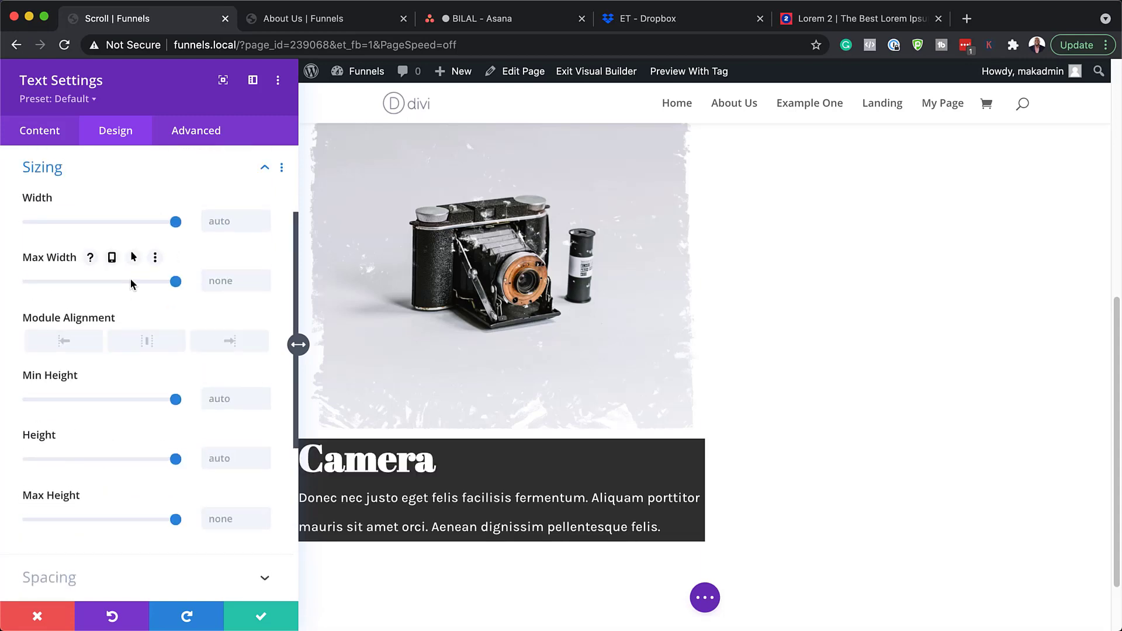
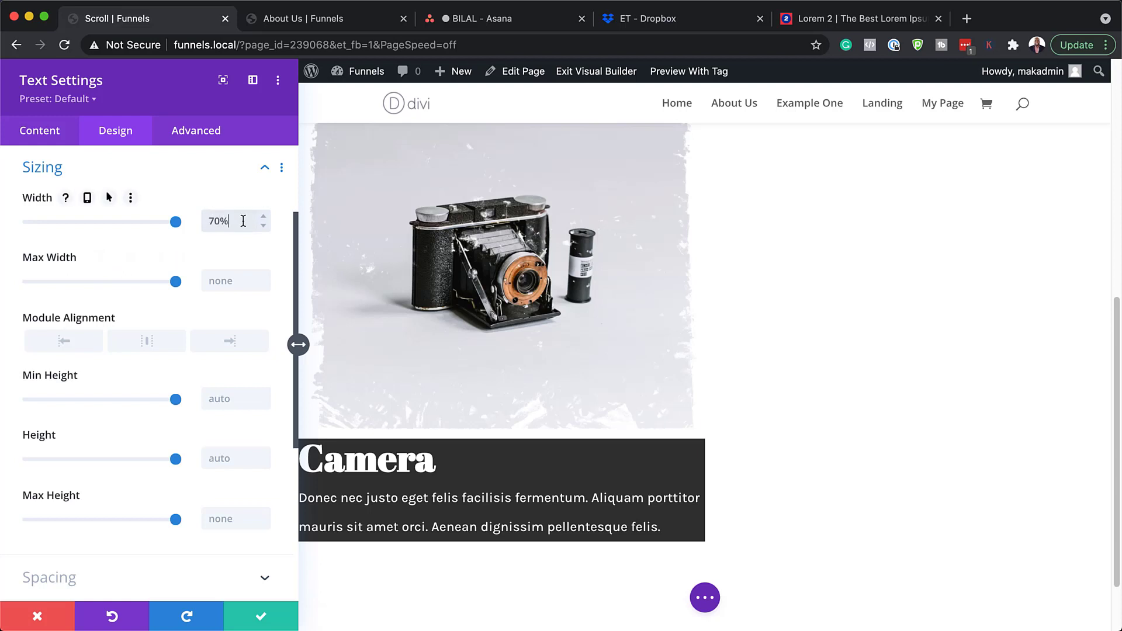
click(150, 343)
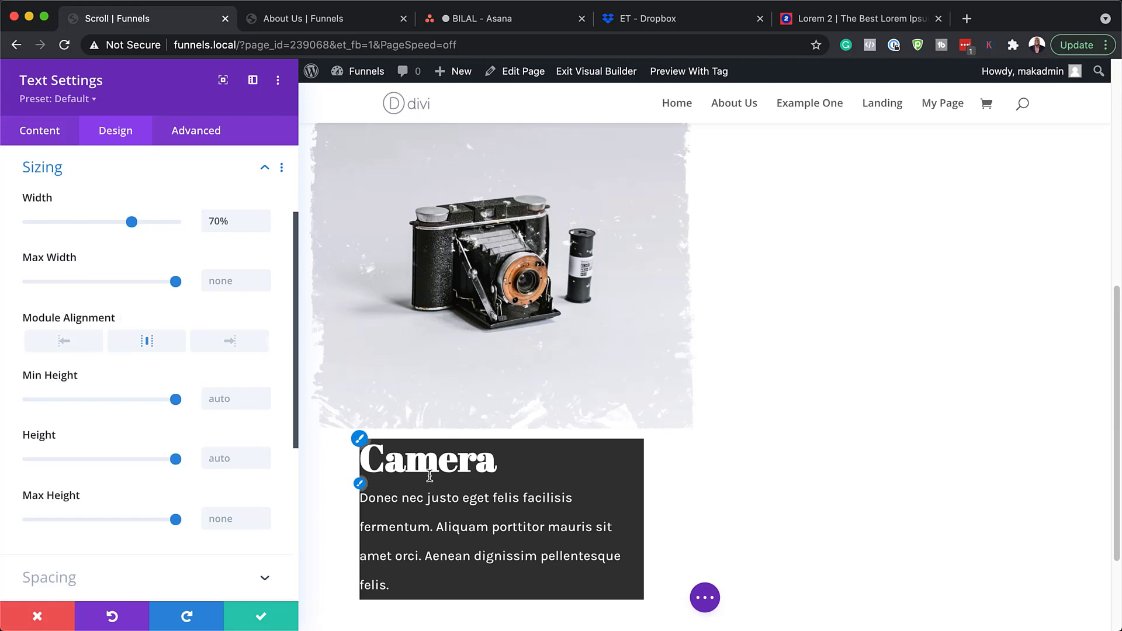
Give the text module a top margin of -26% so it overlaps the camera image
scroll(209, 285, down, 5)
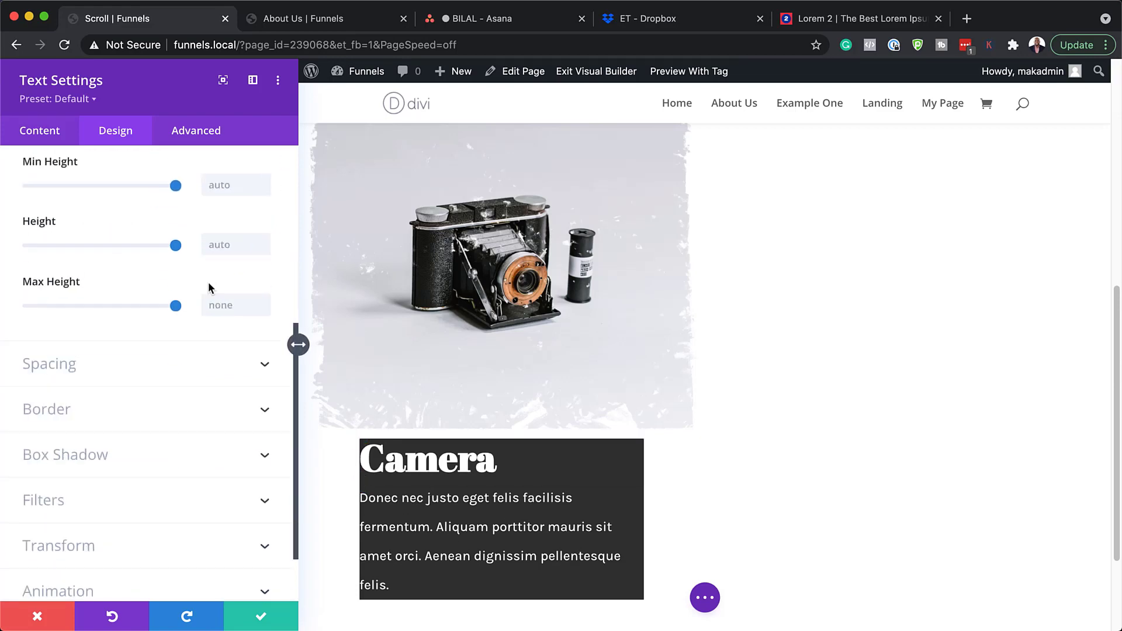
click(92, 360)
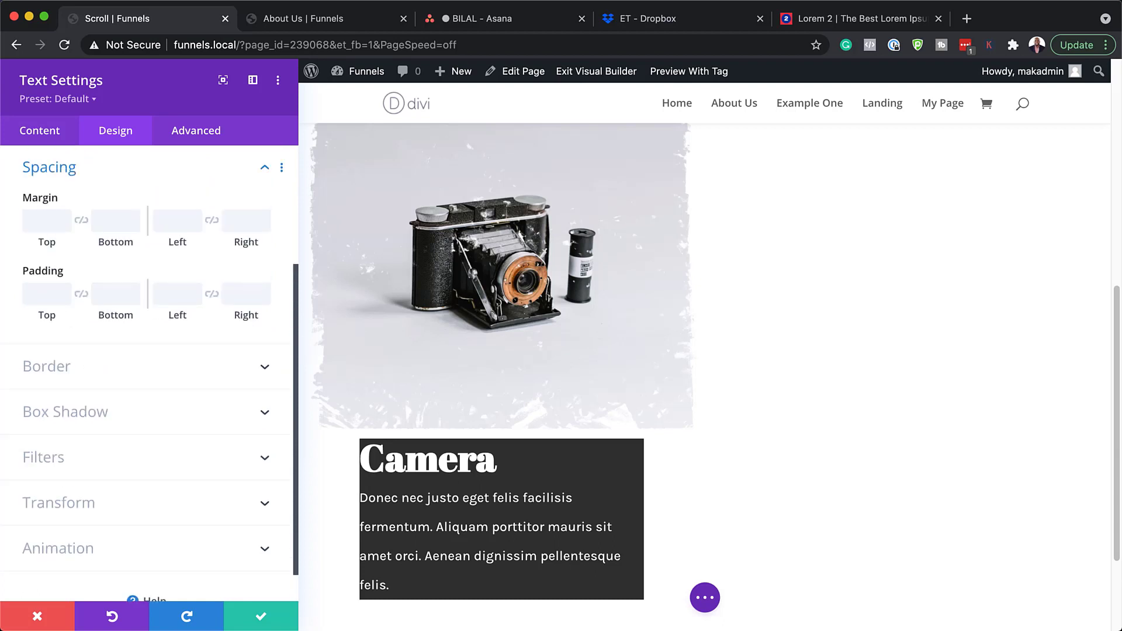
click(45, 218)
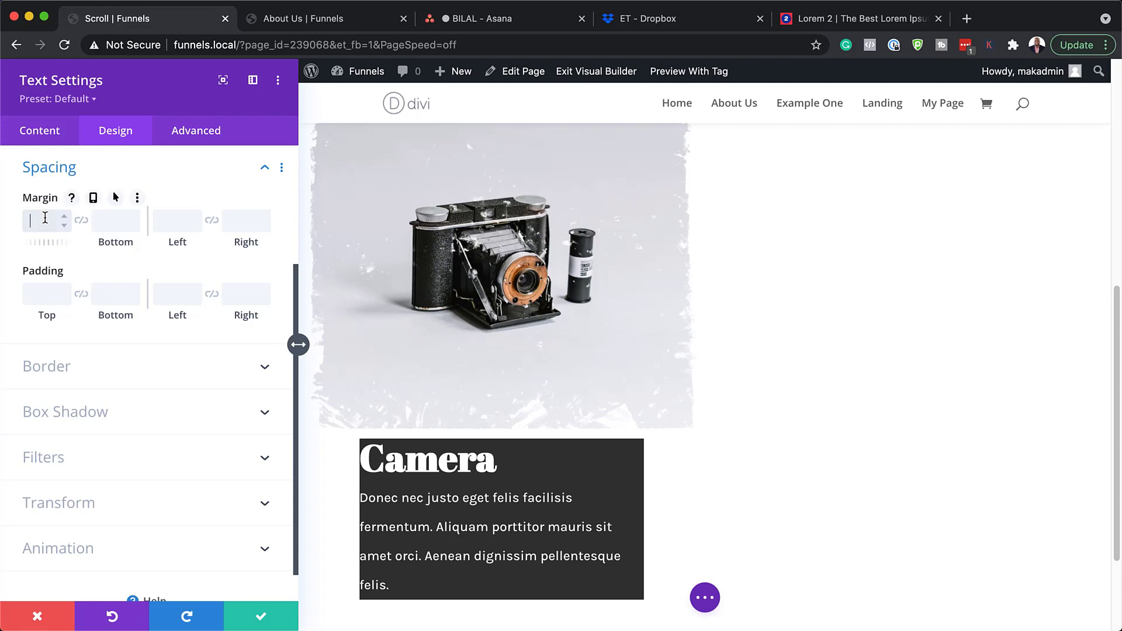
text(-26p)
double_click(52, 221)
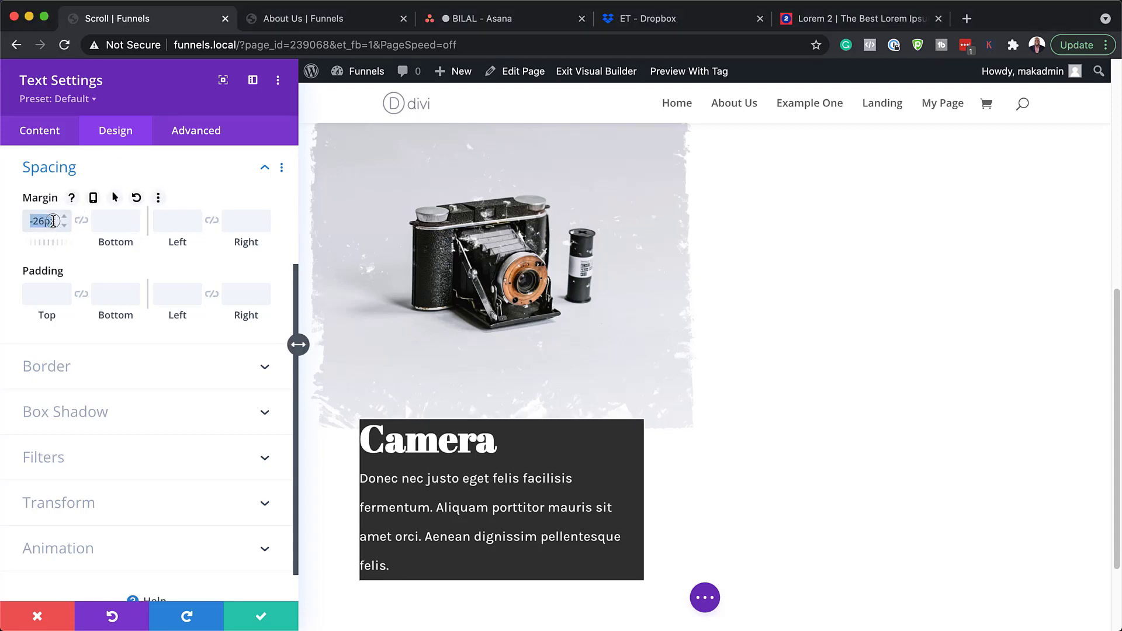
text(-26%)
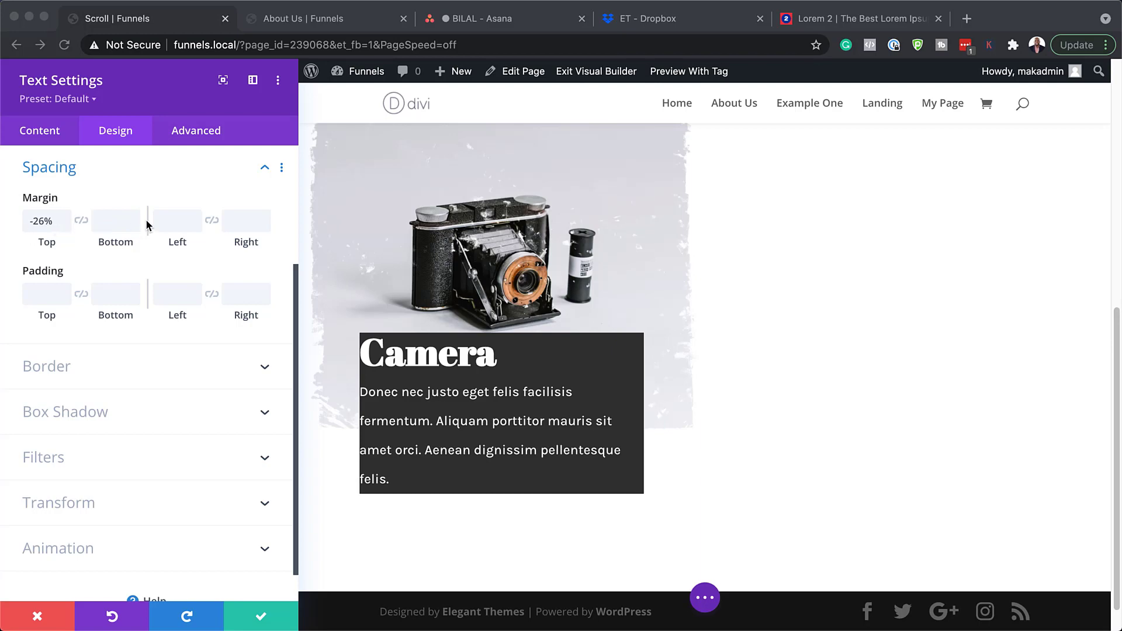
Set linked padding on the text module: 15% top and bottom, 10% left and right
click(43, 294)
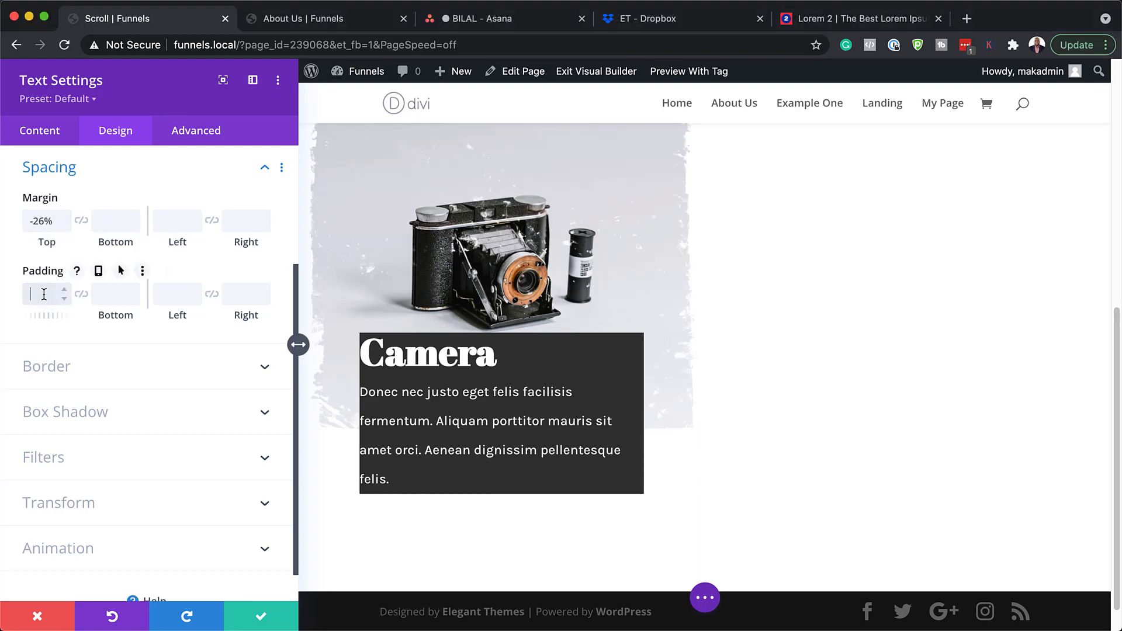
text(15%)
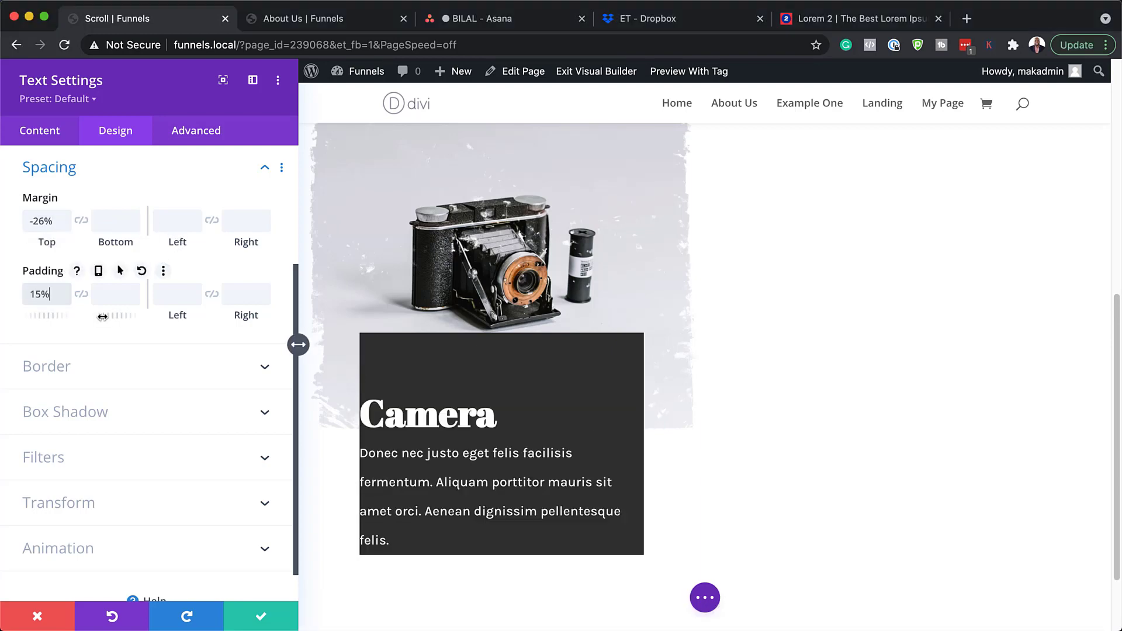
click(81, 295)
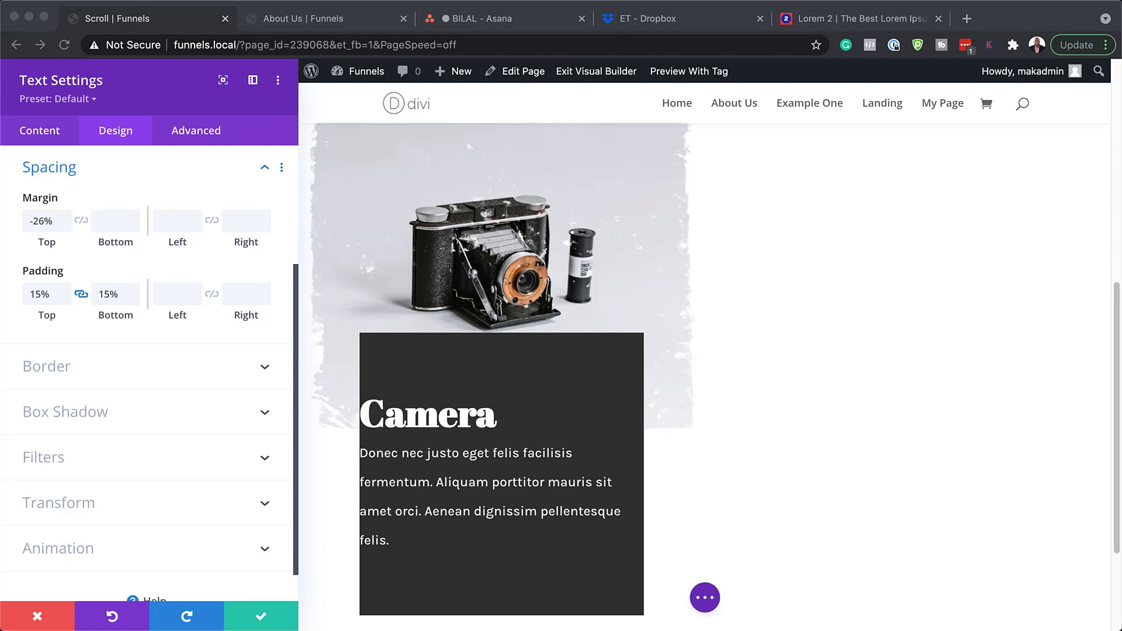
click(171, 292)
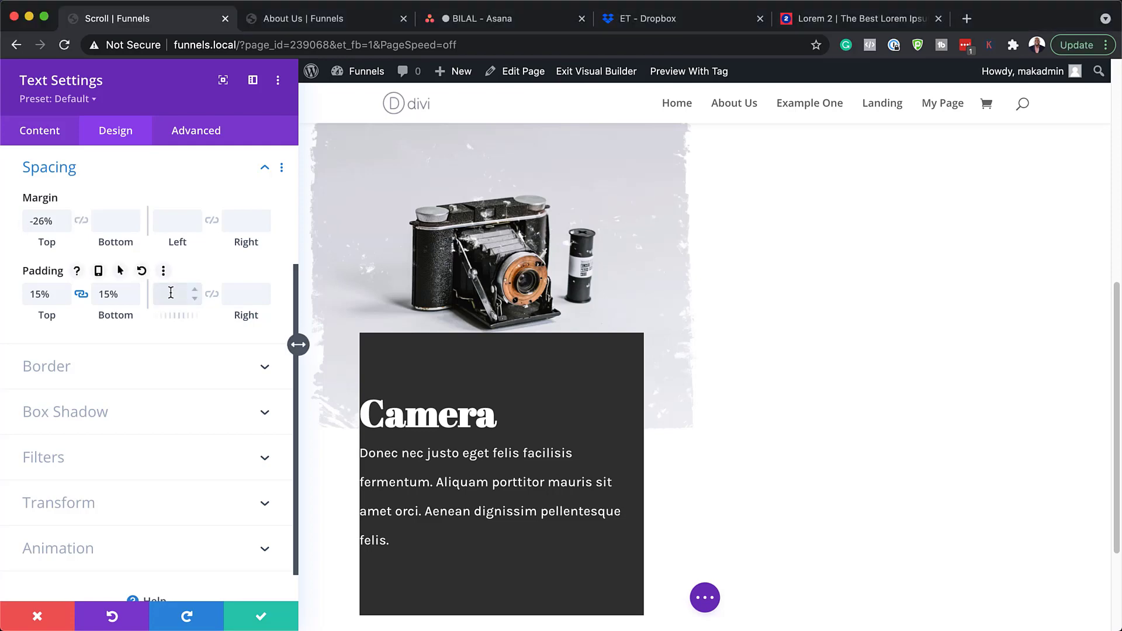
text(10%)
click(212, 296)
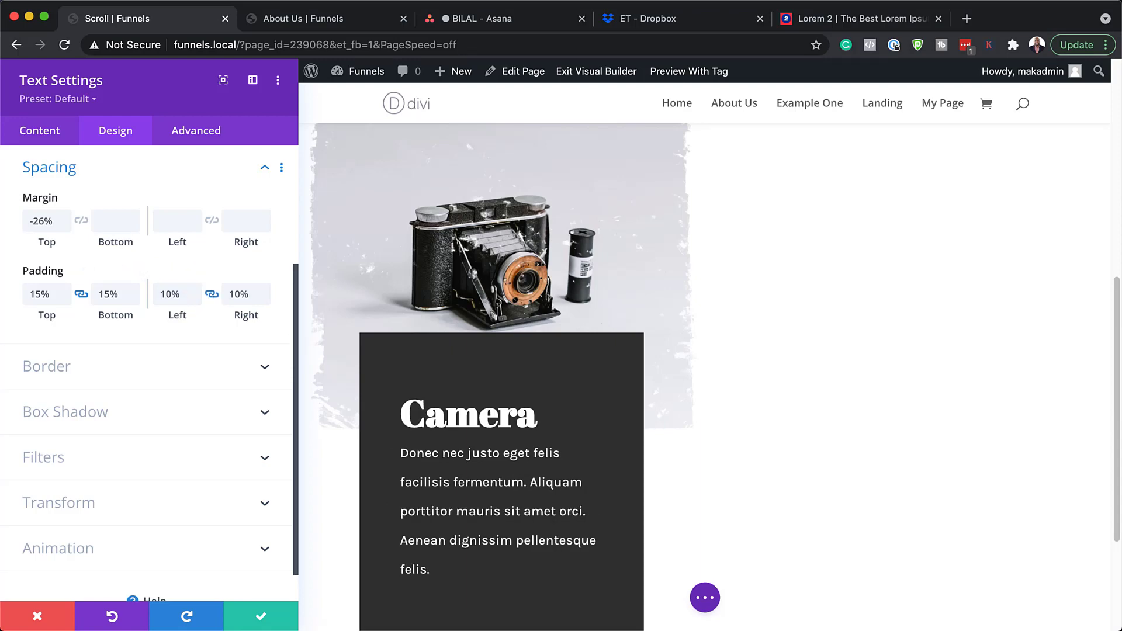
Enable the vertical motion scroll effect on the Camera text module
click(216, 132)
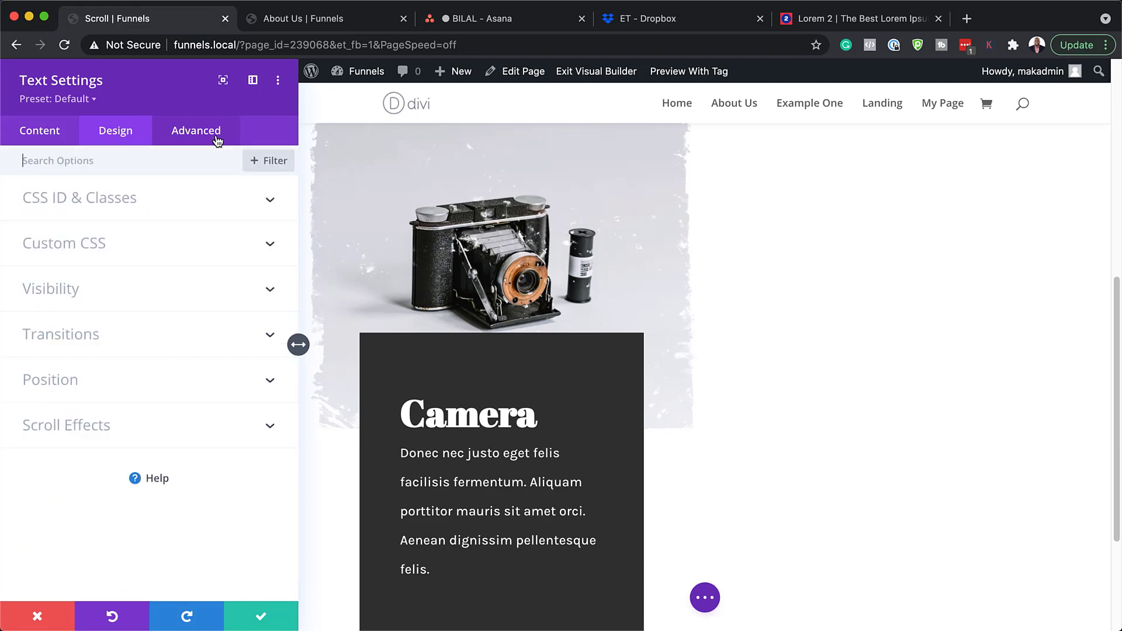
click(94, 424)
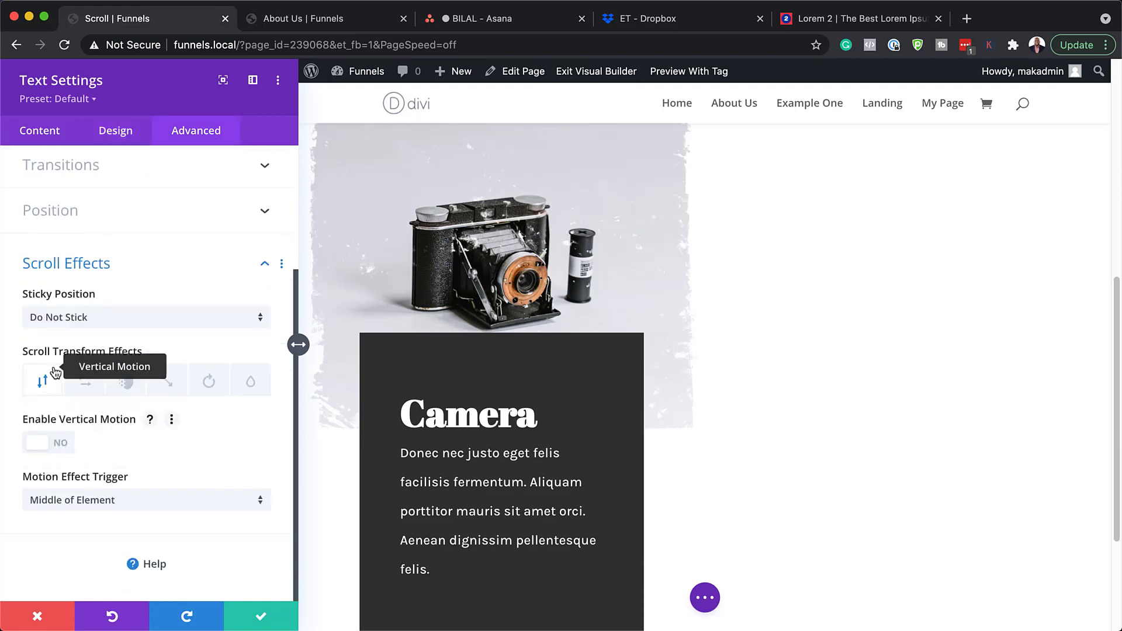
click(63, 447)
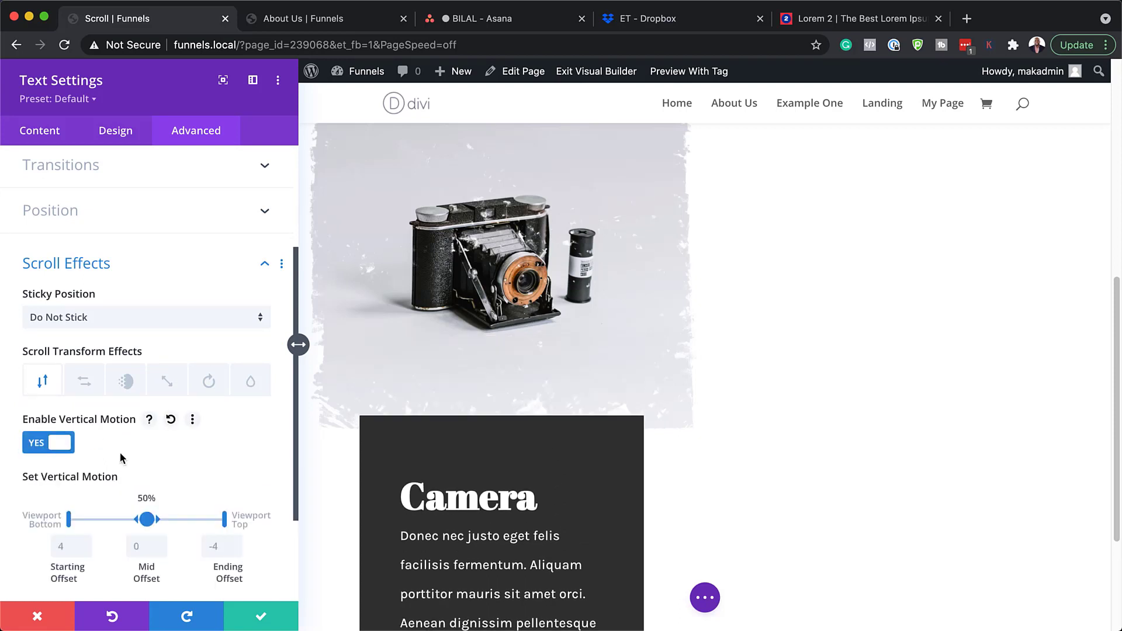
Set the text module's vertical motion mid offset to 4 and its ending offset to 0
scroll(121, 457, down, 2)
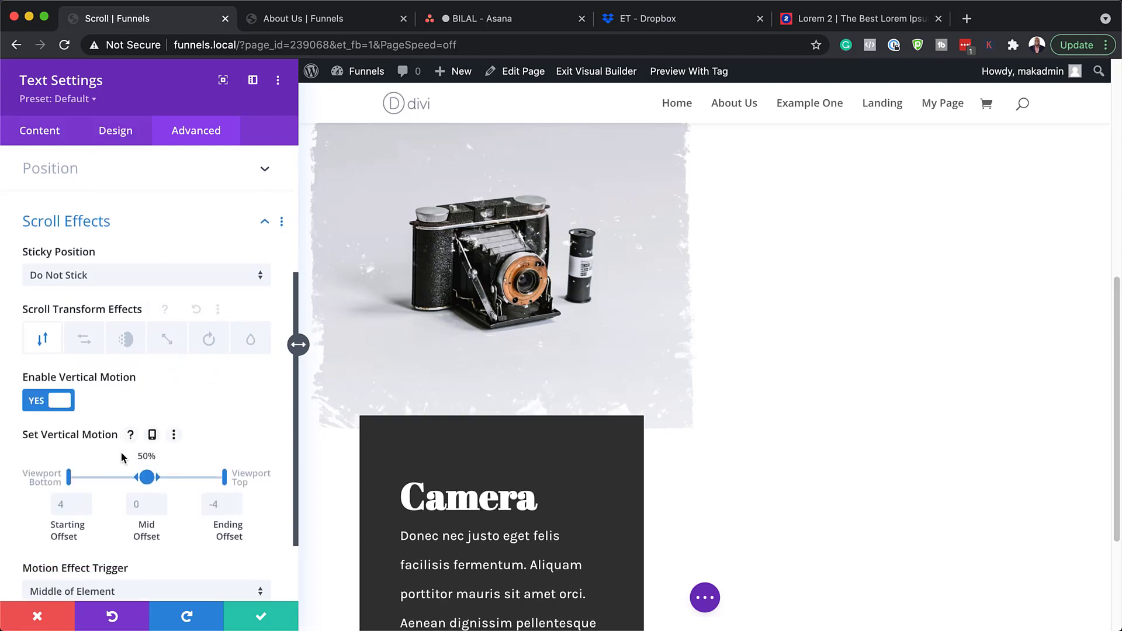
scroll(121, 457, down, 1)
scroll(122, 453, down, 1)
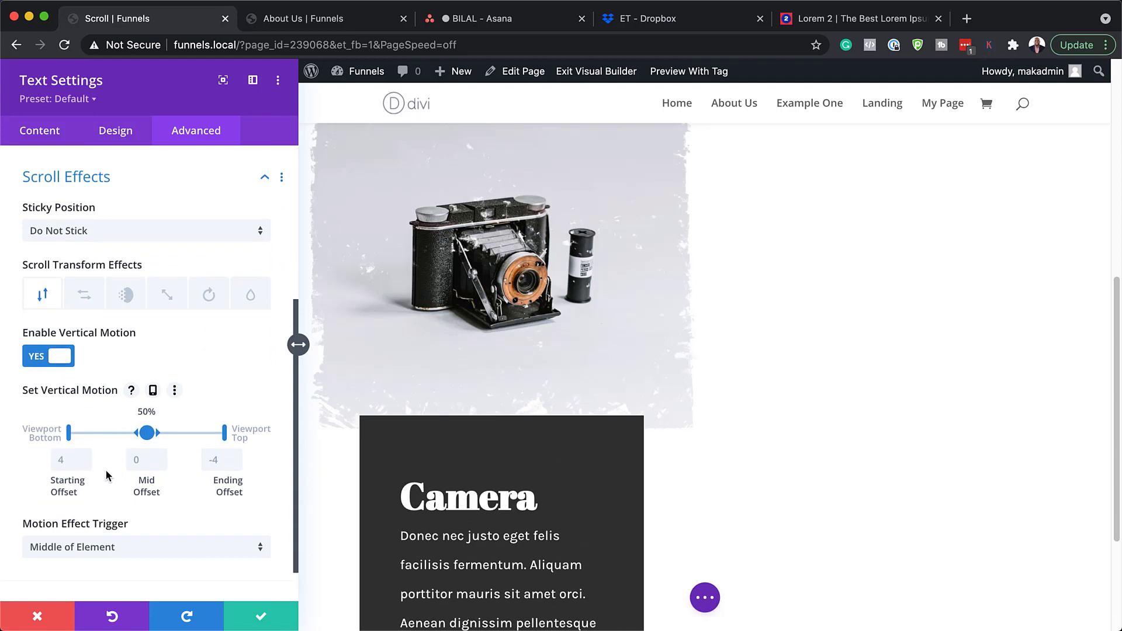
click(74, 460)
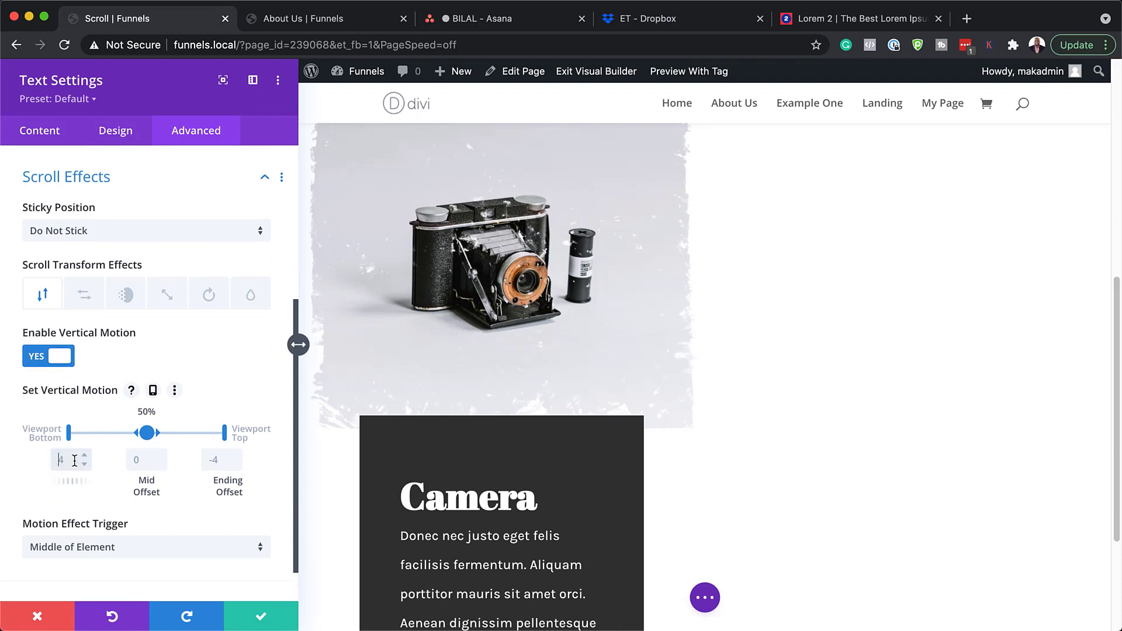
click(148, 459)
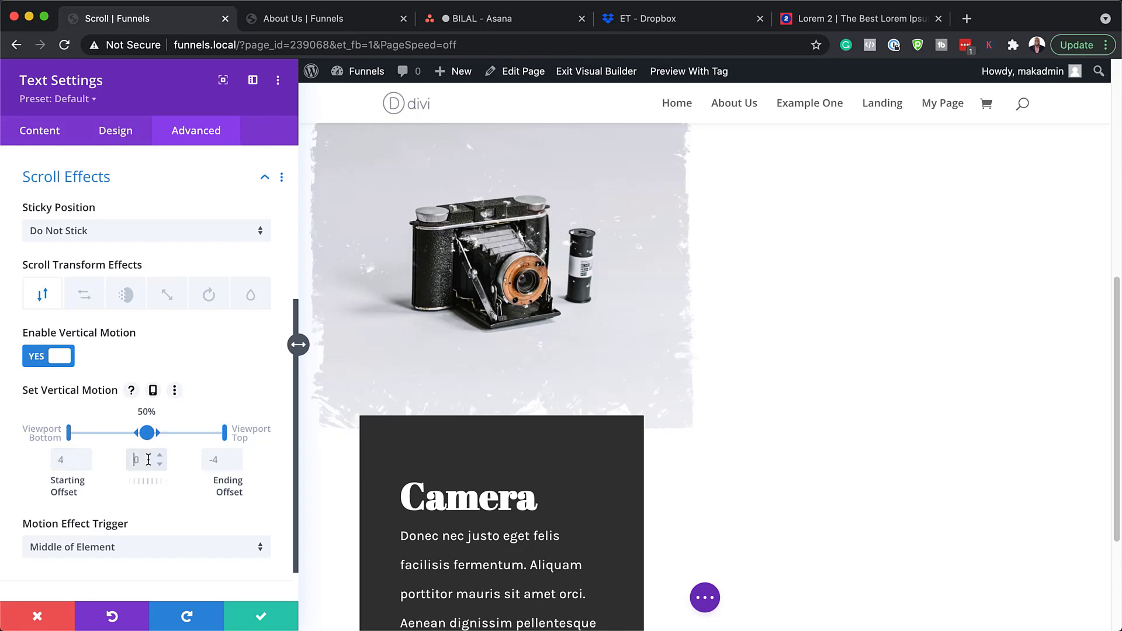
click(211, 461)
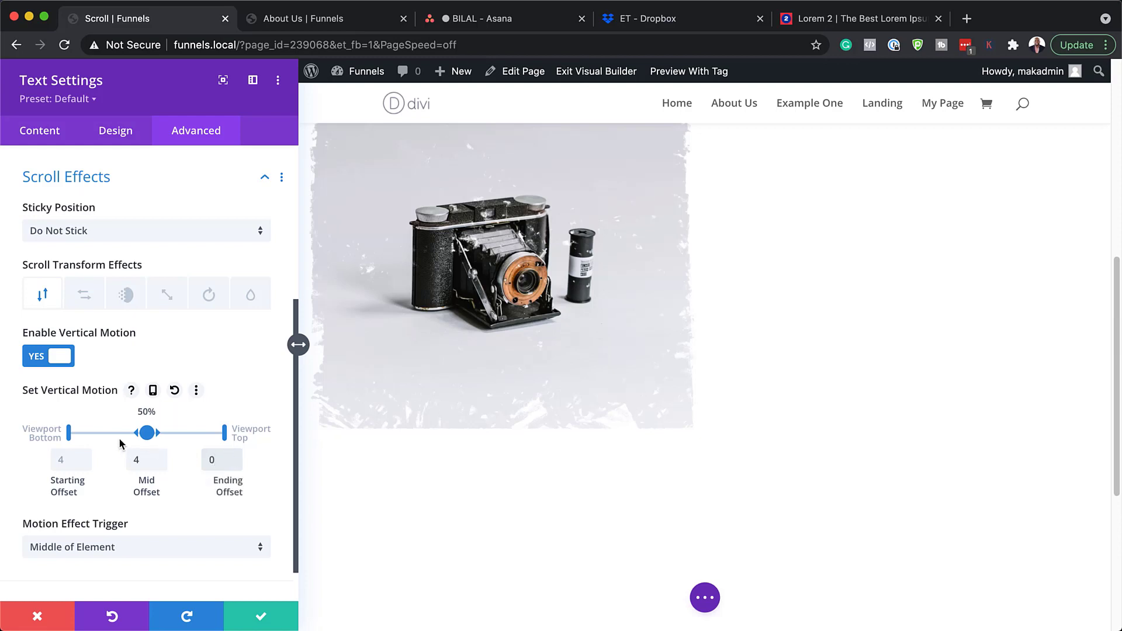
Move the vertical motion midpoint to 5%, pull the viewport-top end close beside it, and save the text module
click(146, 432)
drag(145, 432, 75, 432)
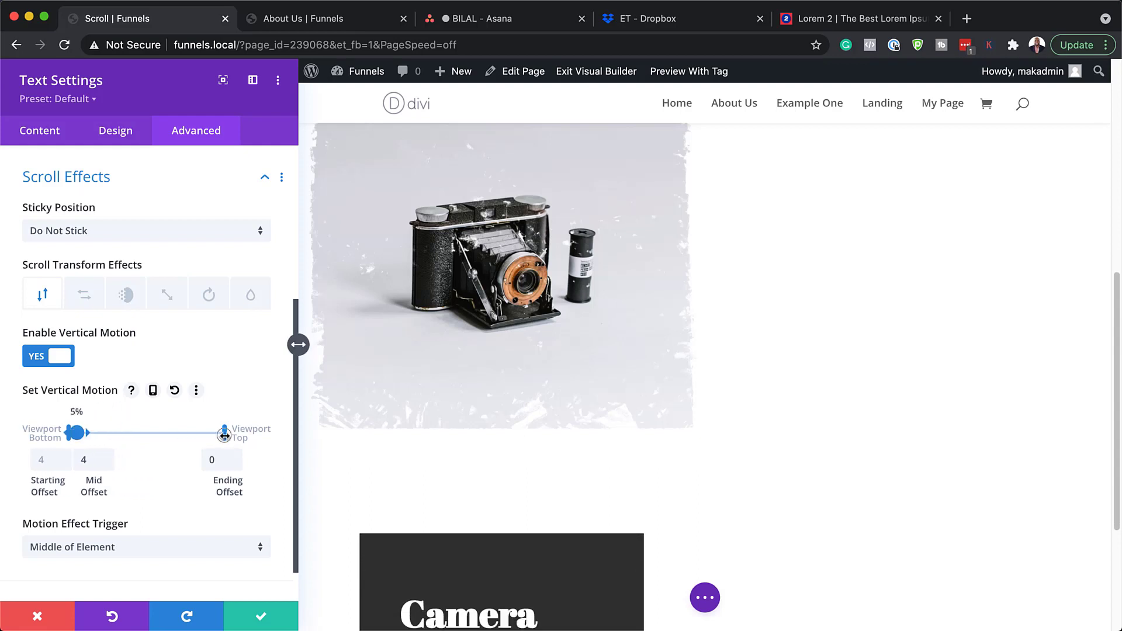
drag(224, 434, 77, 436)
click(278, 624)
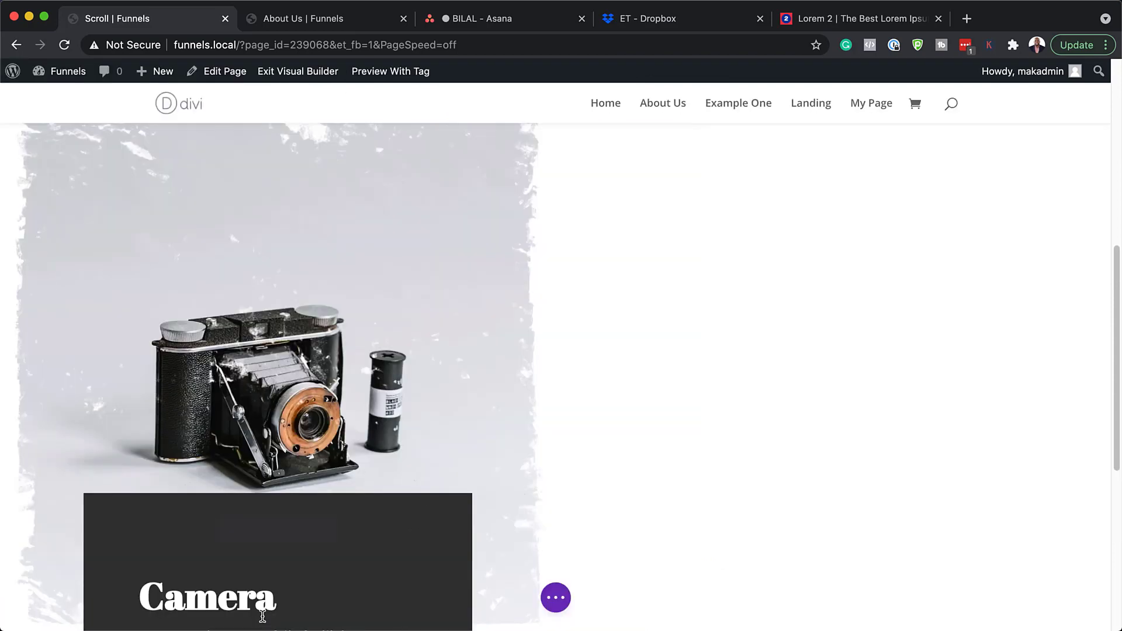
Add a Button module directly below the Camera text box and center-align it
scroll(336, 506, down, 6)
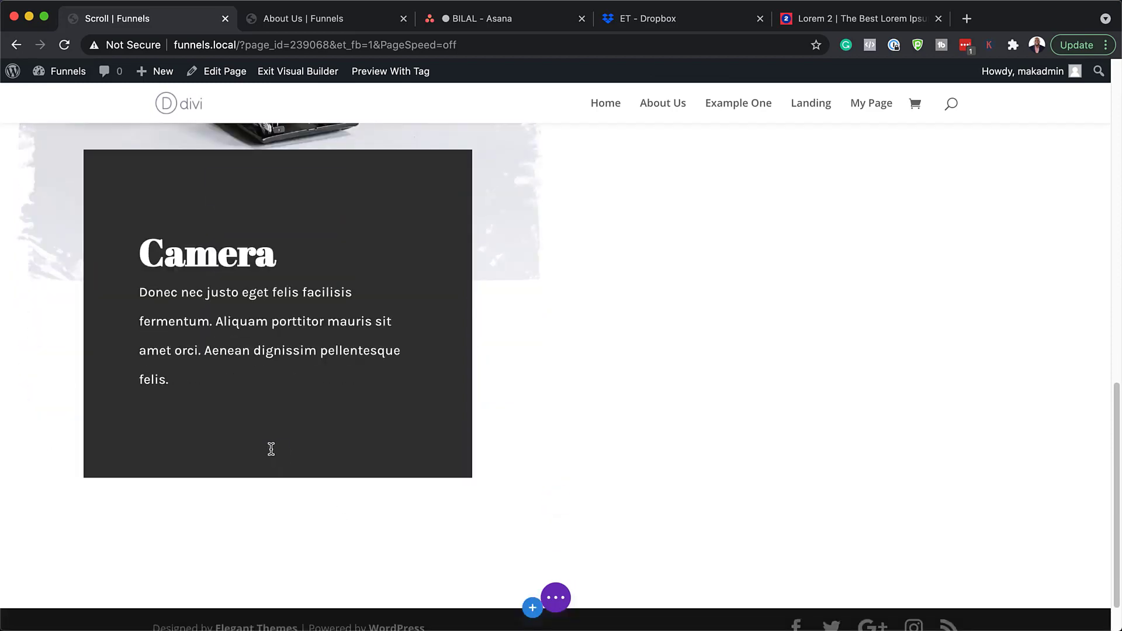
click(279, 455)
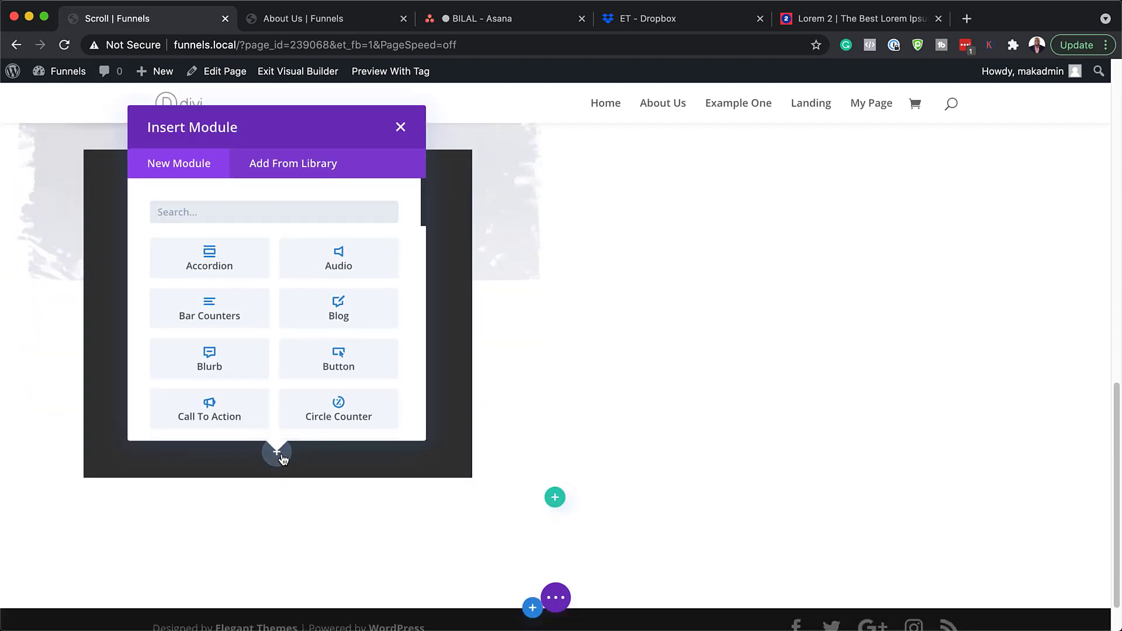
text(but)
click(253, 264)
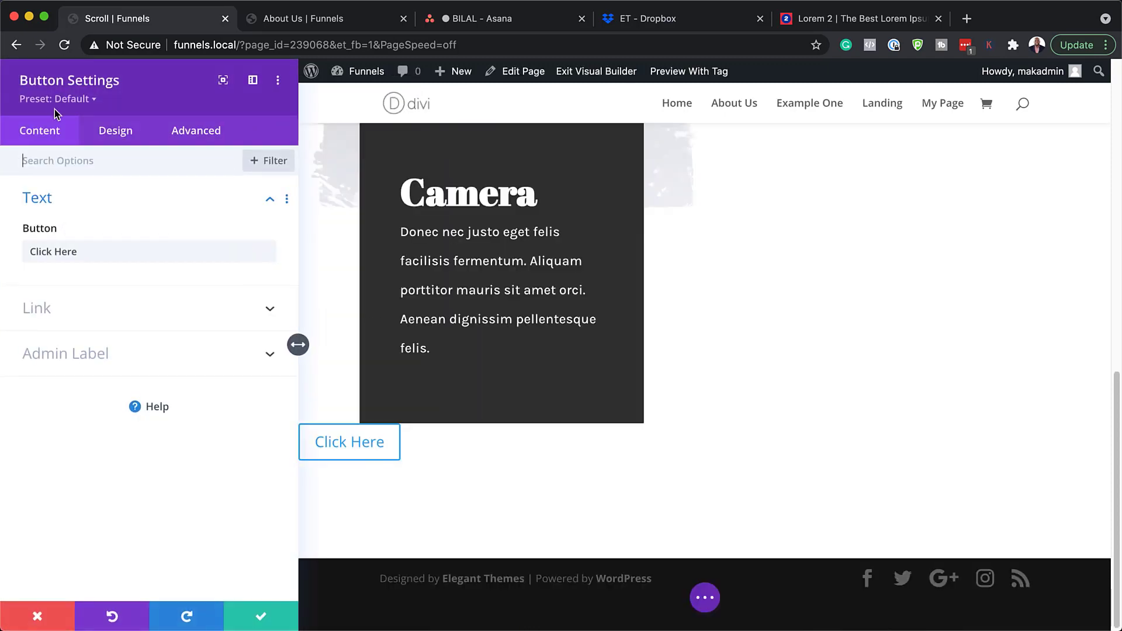
click(116, 125)
click(58, 200)
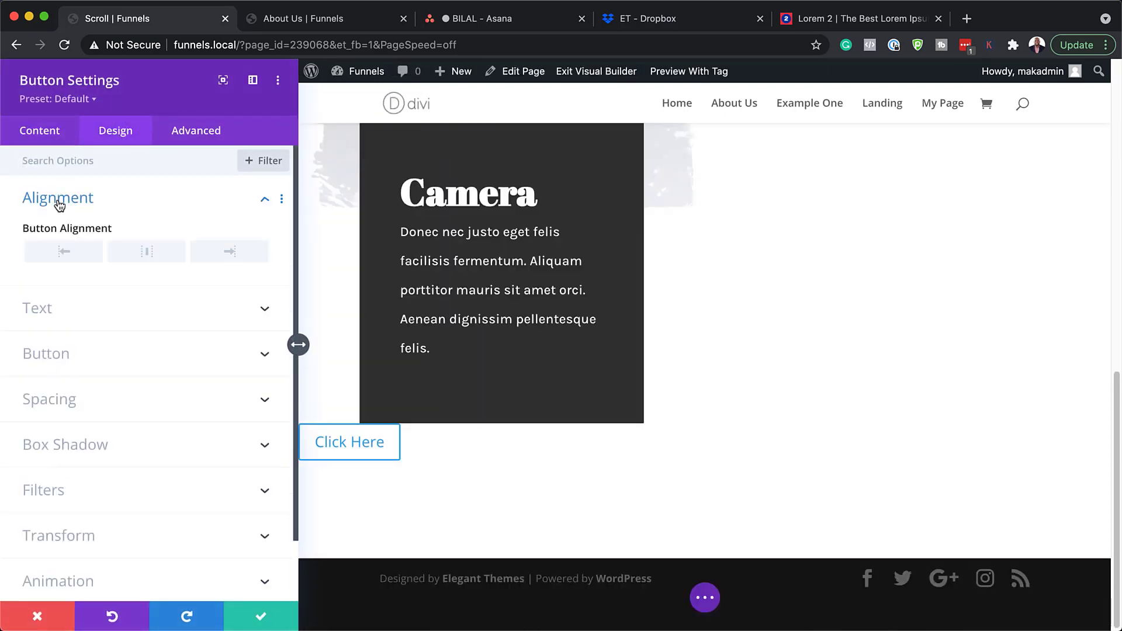
click(148, 255)
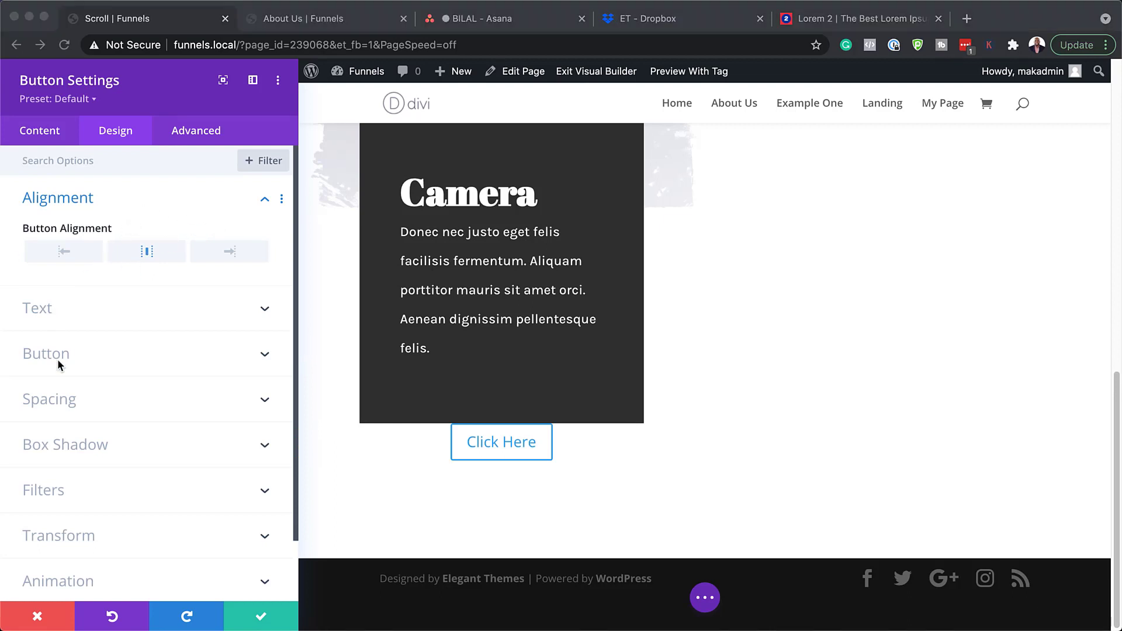
Enable custom styles for the button and set its text color to the recently used dark gray
click(76, 351)
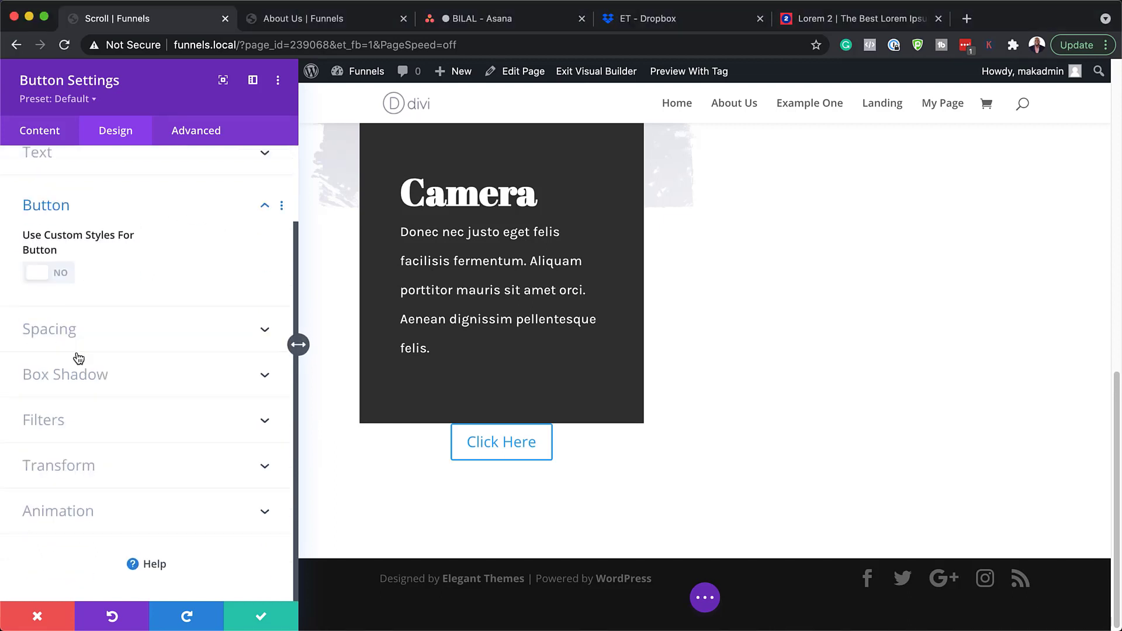
click(63, 277)
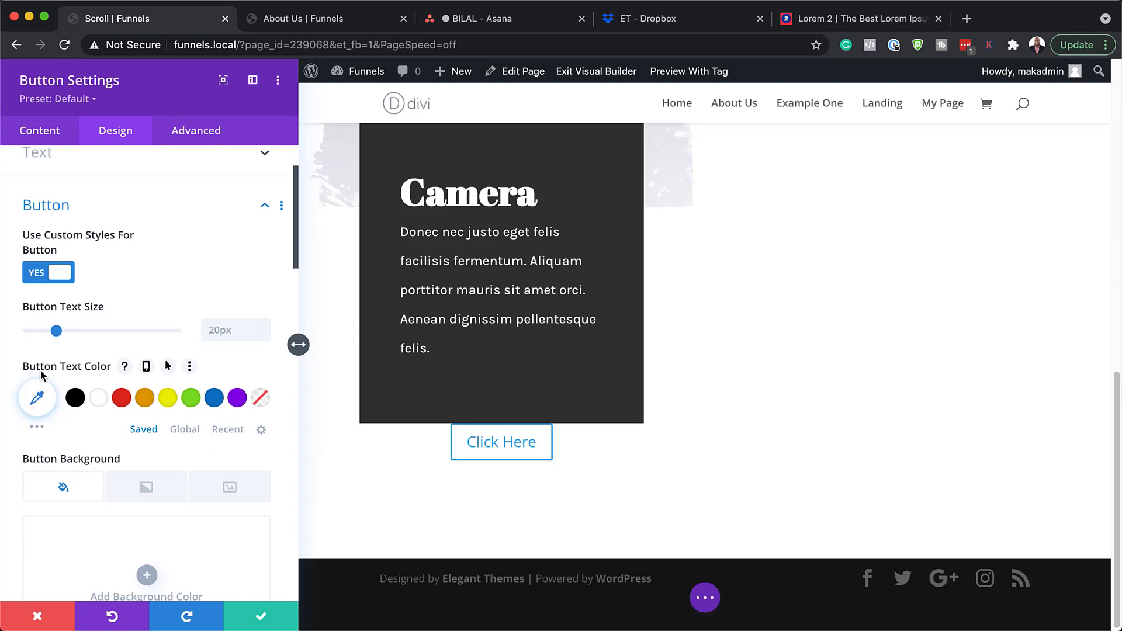
click(235, 430)
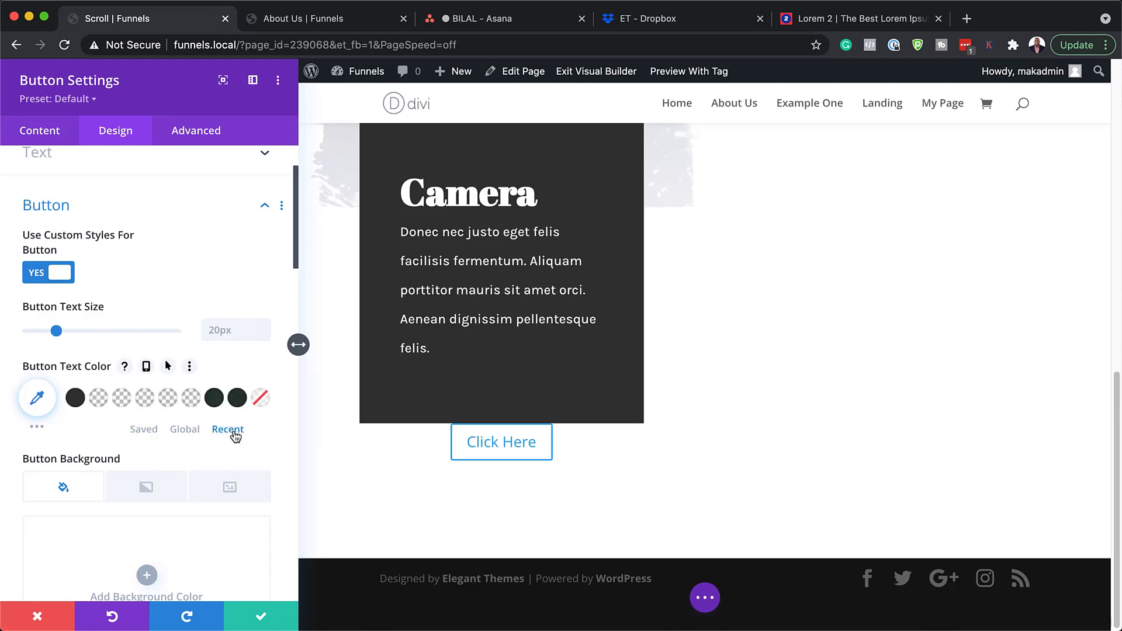
click(76, 399)
Set the button's background color to white
scroll(117, 432, down, 2)
scroll(187, 517, down, 2)
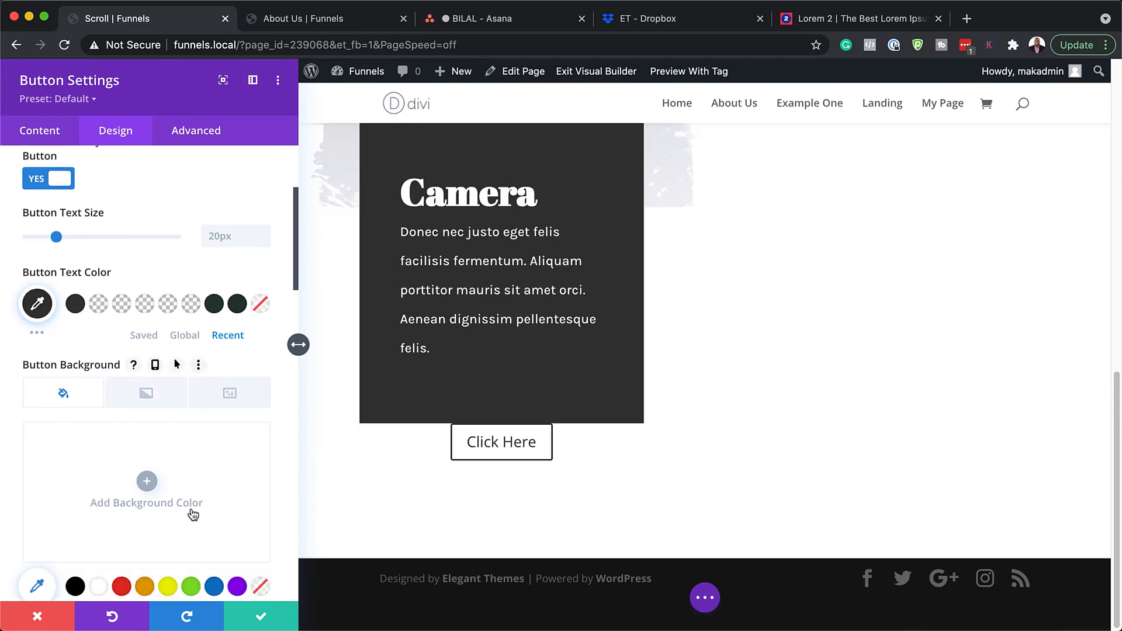
scroll(192, 514, down, 1)
click(103, 553)
Set the button's border width to 0px and its border radius to 1px
scroll(87, 514, down, 5)
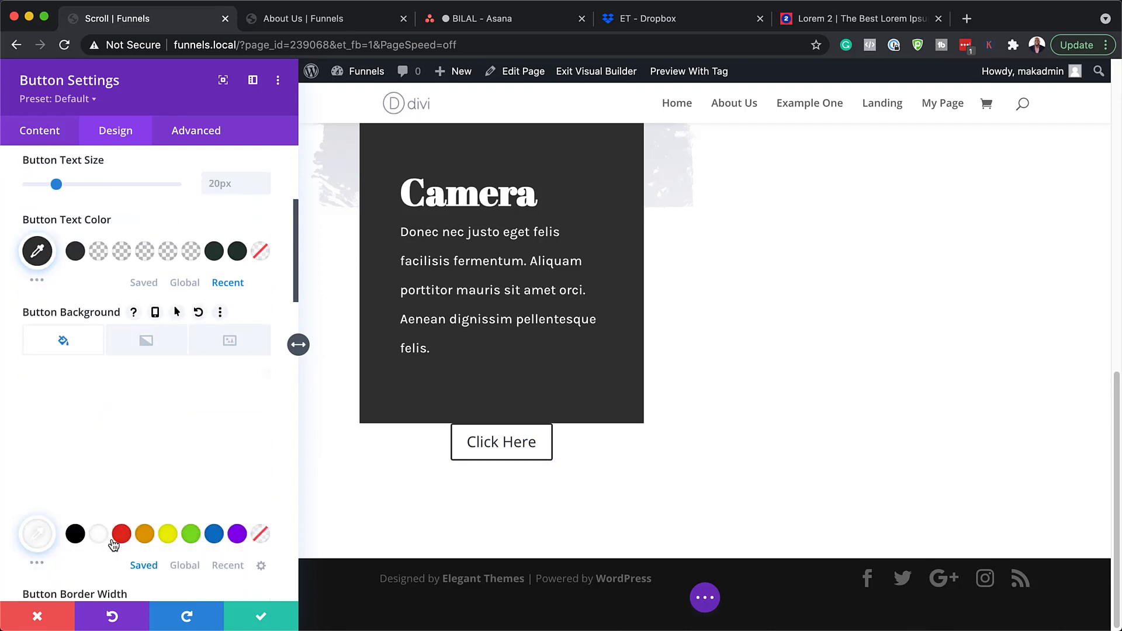
drag(31, 472, 11, 473)
scroll(227, 507, down, 4)
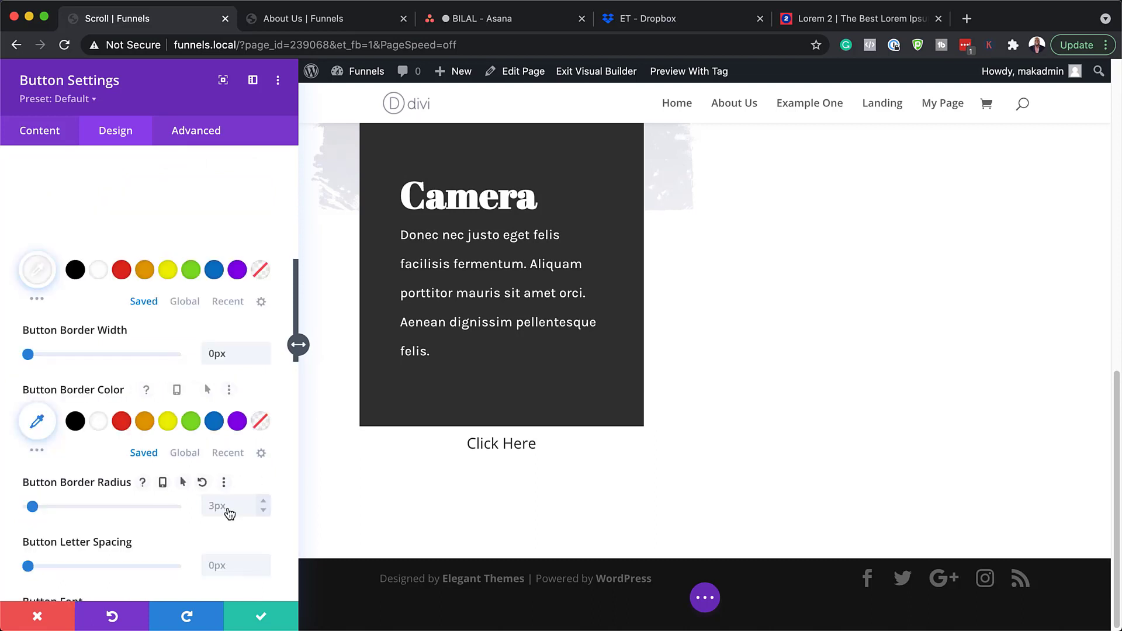
click(225, 498)
text(1px)
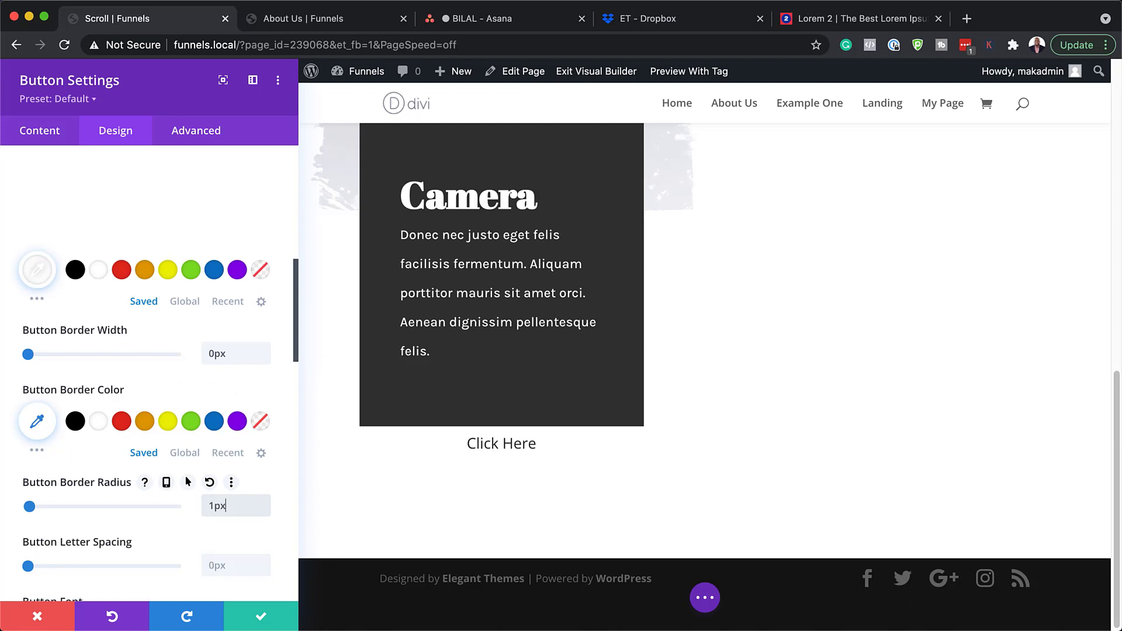
Set the button's font to Karla with a Bold weight
scroll(155, 383, down, 5)
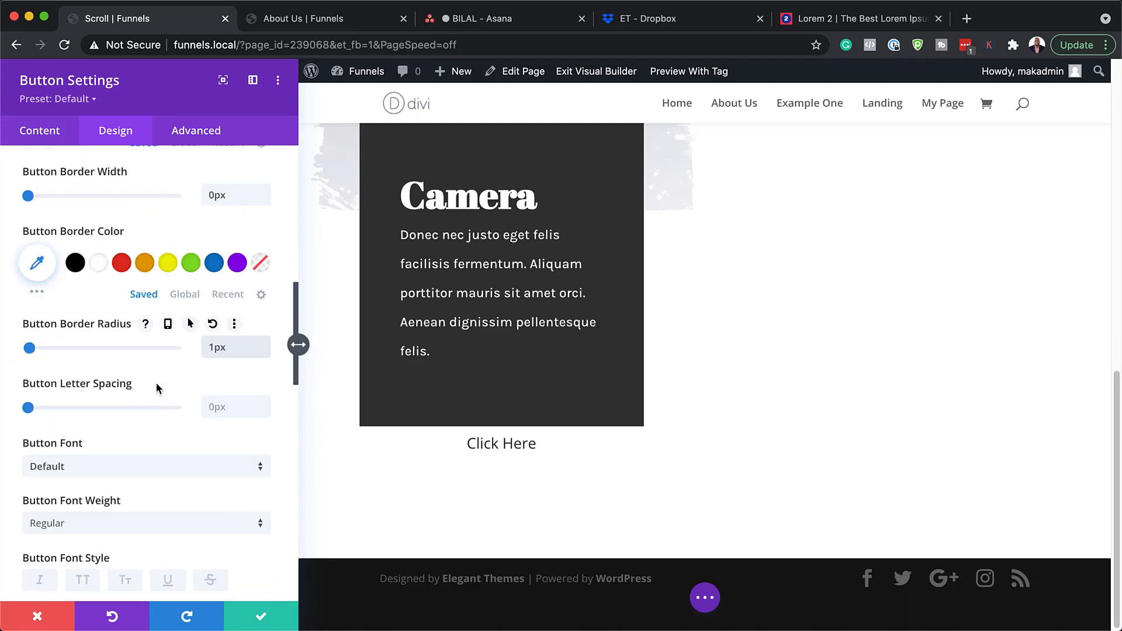
click(109, 465)
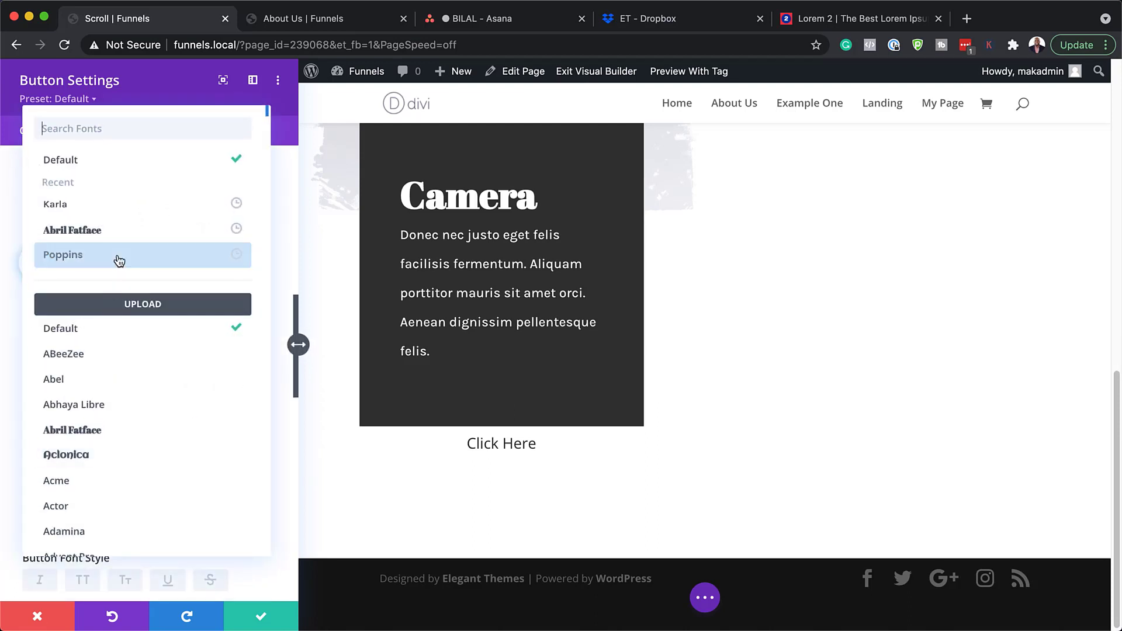
click(73, 205)
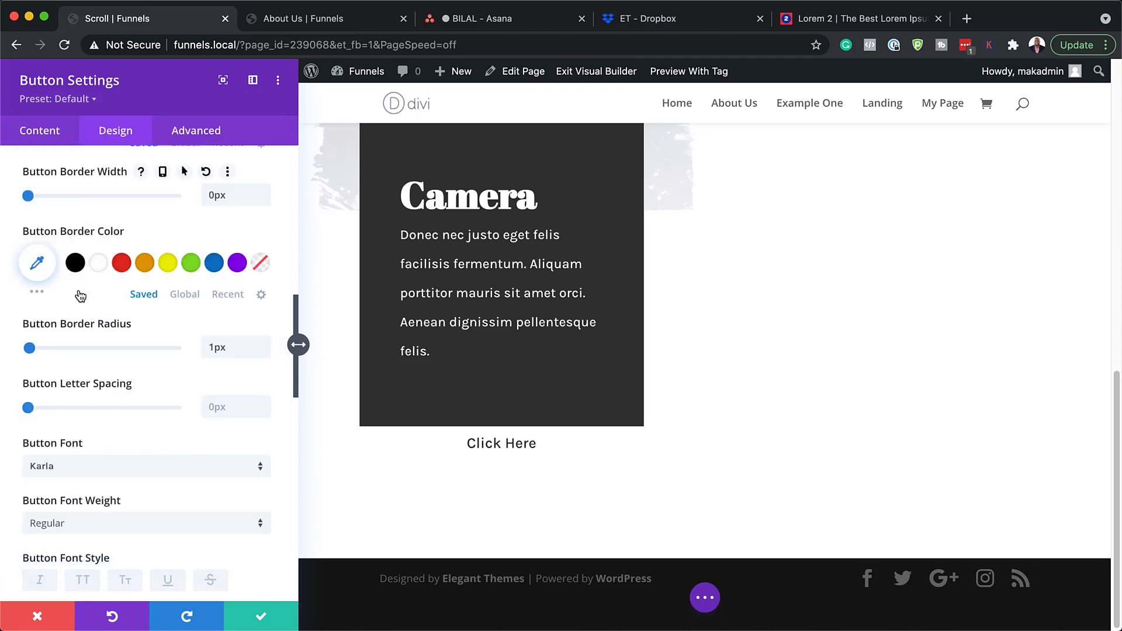
click(103, 530)
click(101, 516)
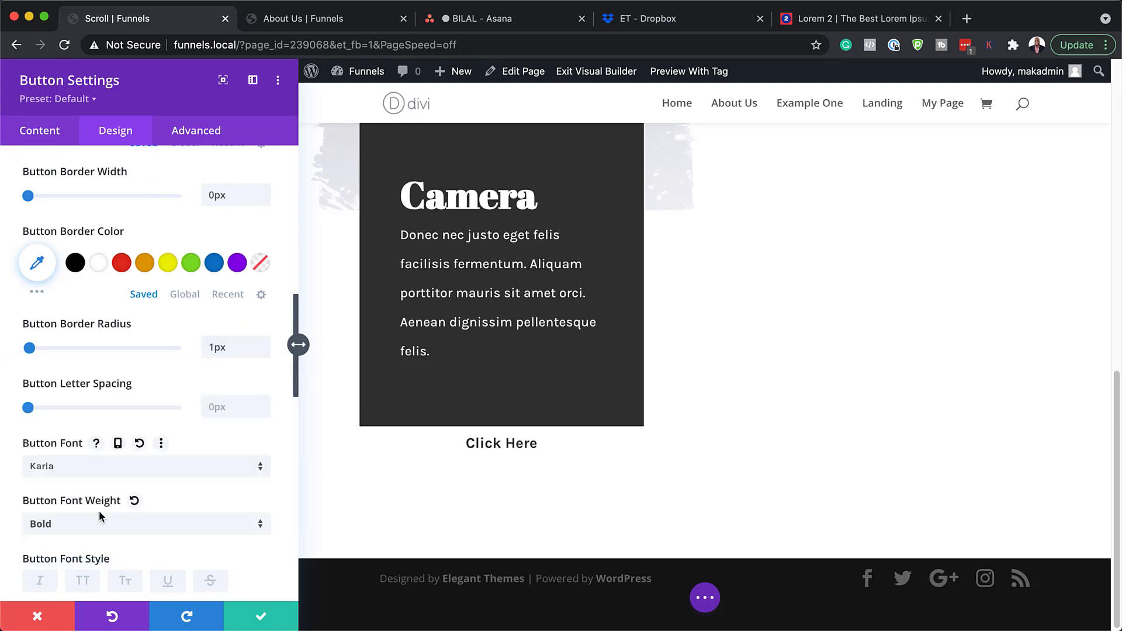
Give the button a top margin of -4% so it overlaps the bottom edge of the dark text box
scroll(213, 418, down, 5)
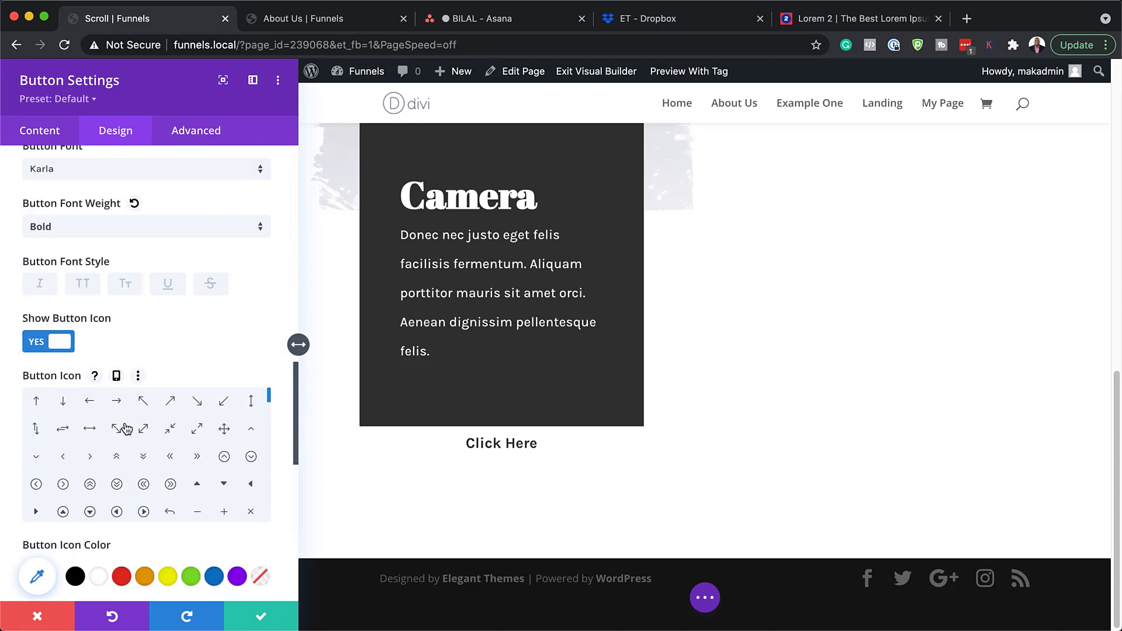
scroll(165, 380, down, 10)
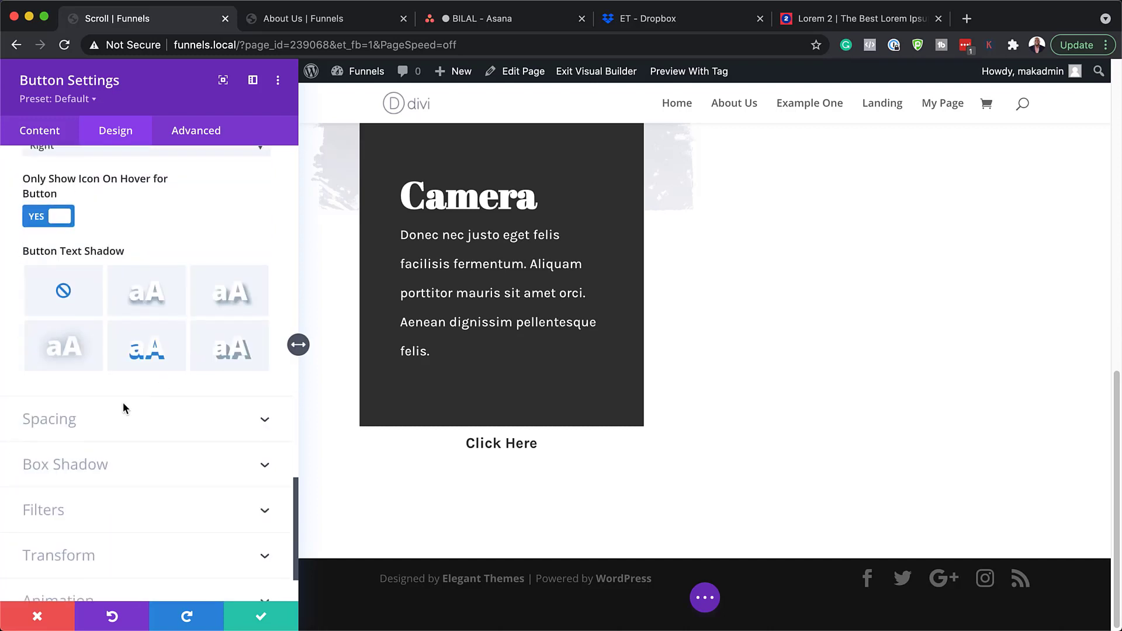
click(101, 427)
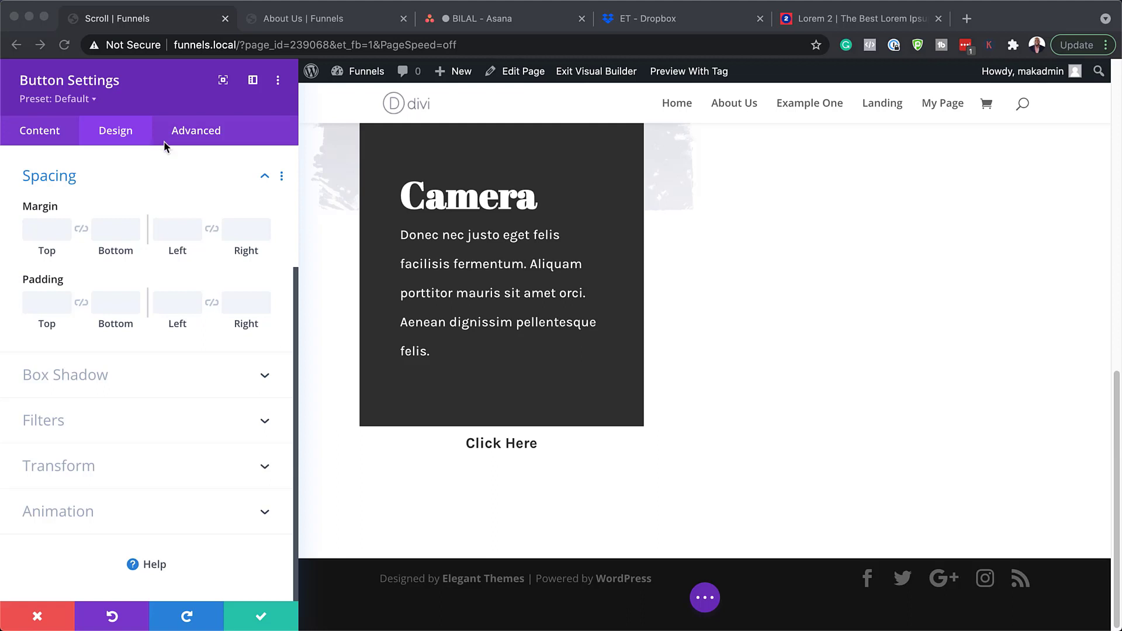
click(42, 228)
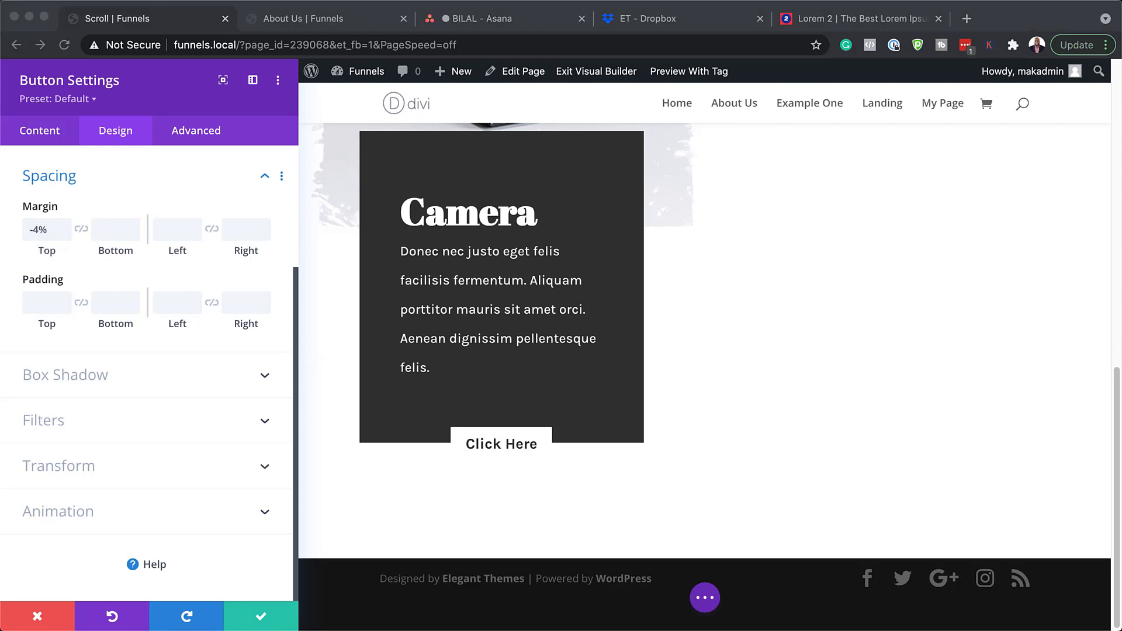
Set linked padding on the button, 2% top and bottom and 7% left and right, and save the button module
click(36, 312)
text(2%)
click(81, 304)
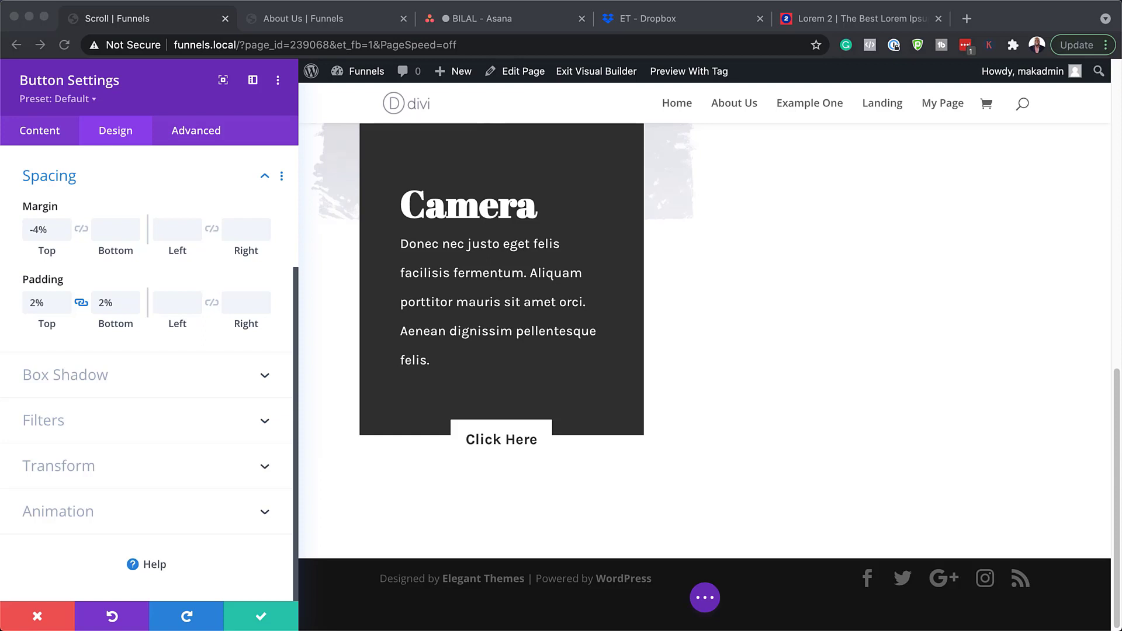
click(170, 309)
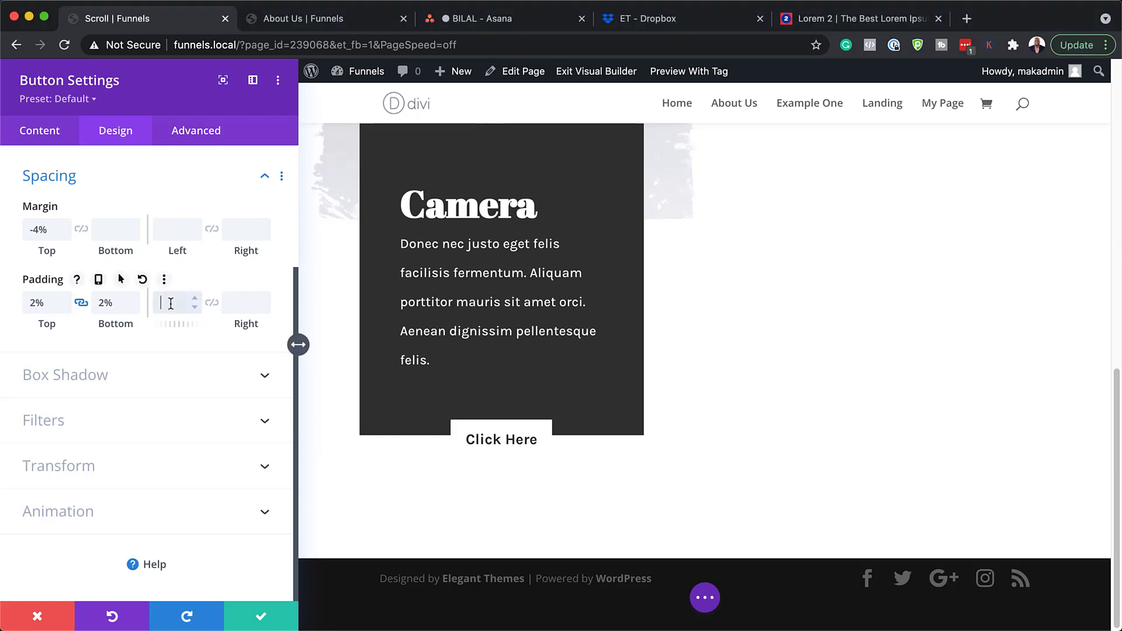
text(7%)
click(211, 304)
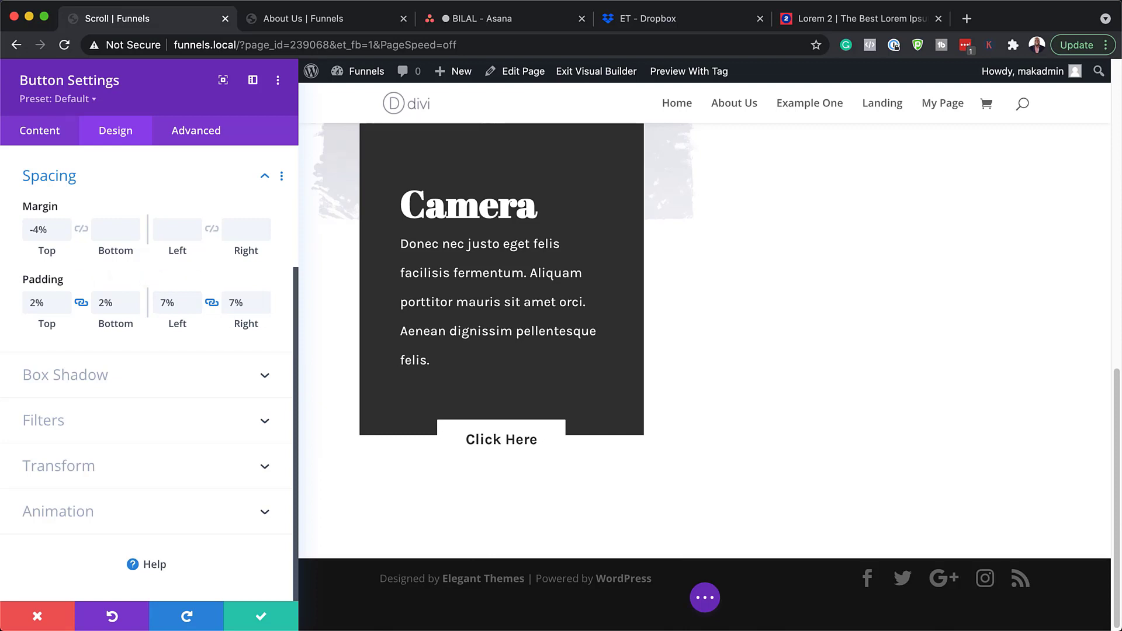
click(263, 615)
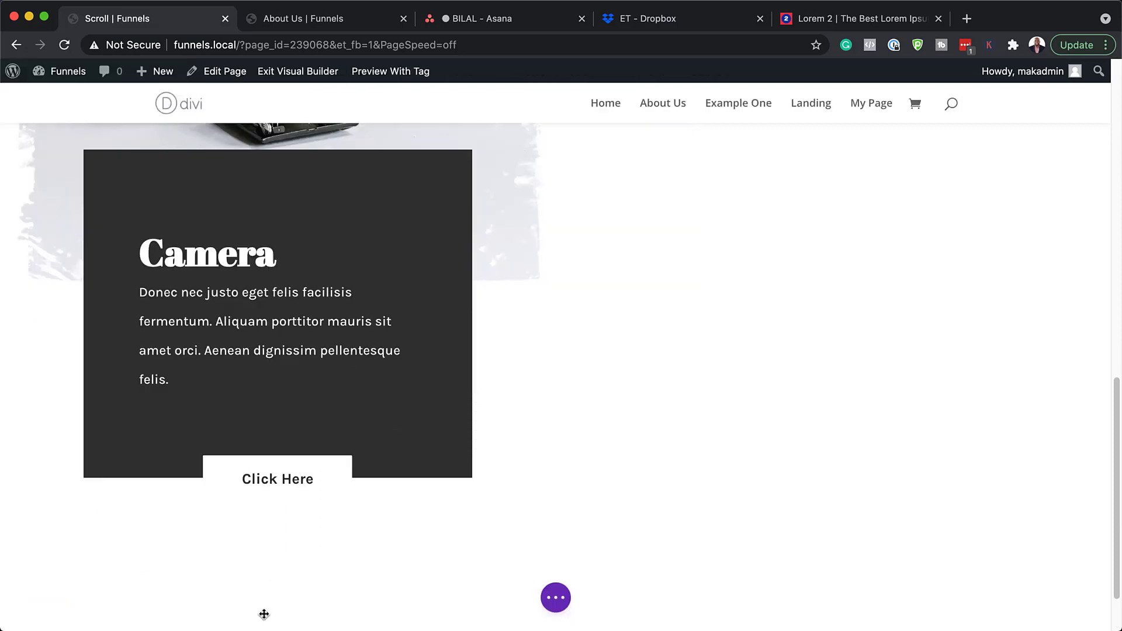
scroll(678, 411, up, 10)
scroll(679, 410, down, 7)
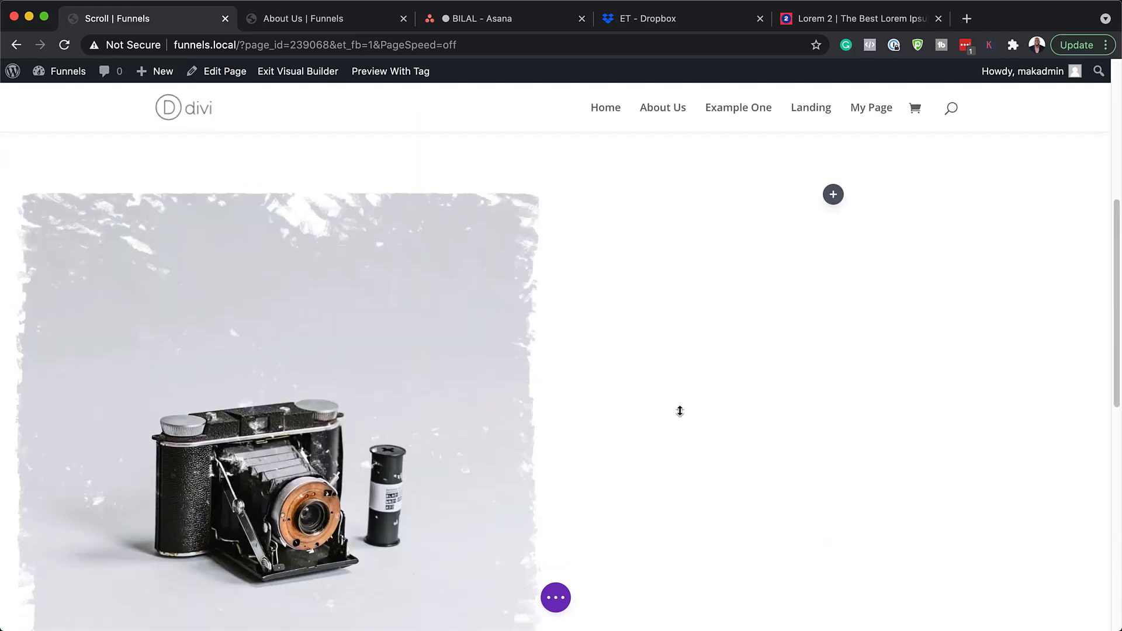
Delete the empty second column of the product row, duplicate the camera column in its place, and save the row settings
scroll(680, 410, down, 7)
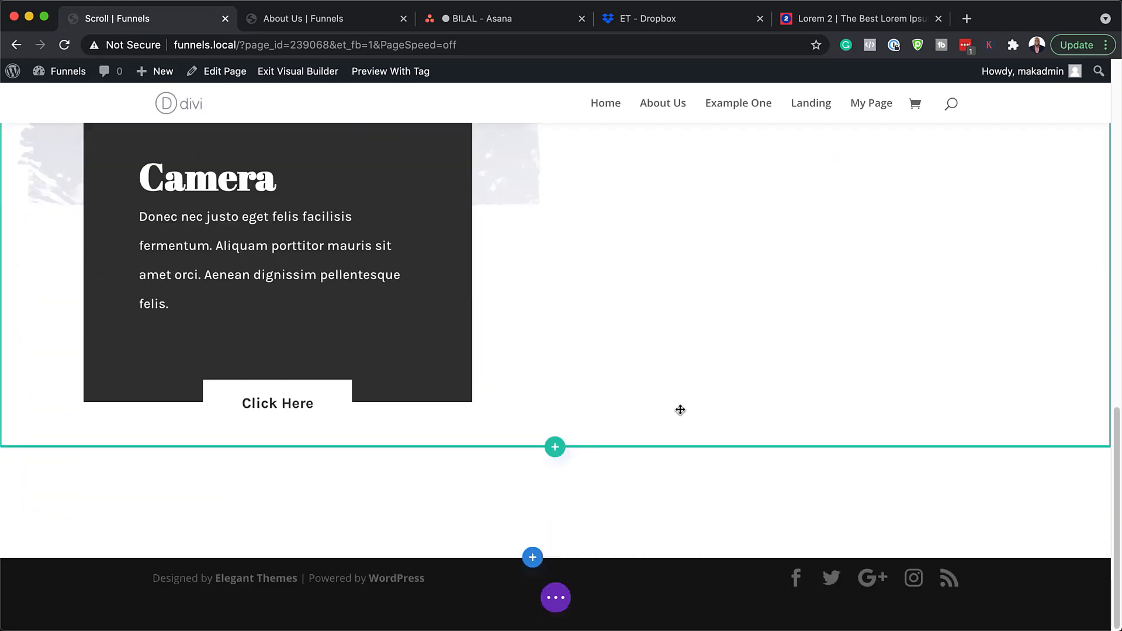
scroll(613, 350, up, 6)
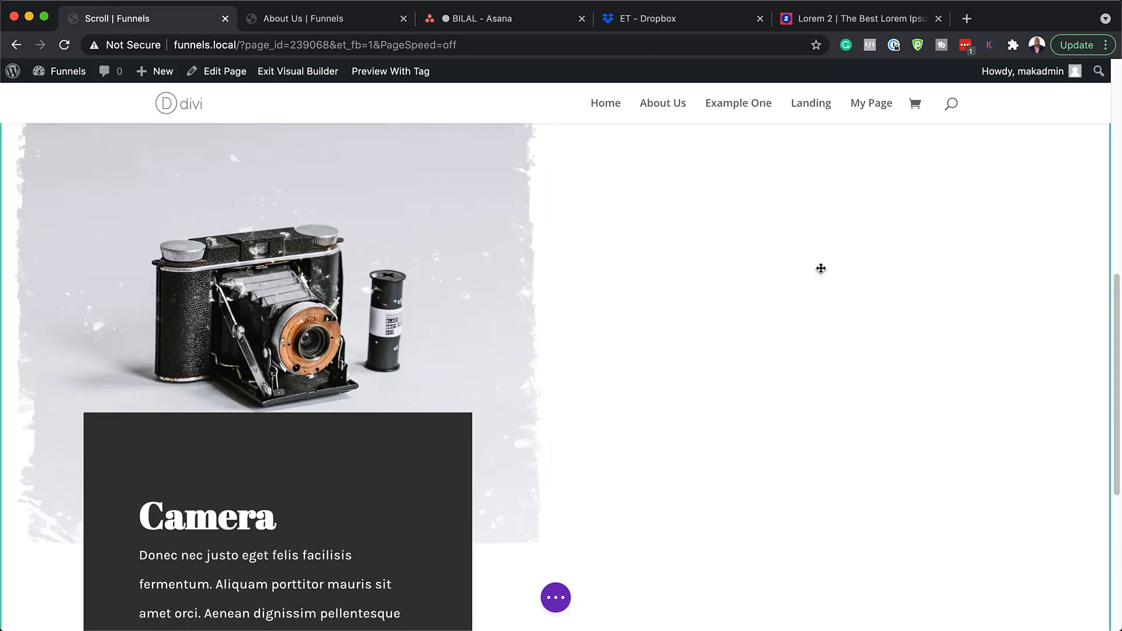
scroll(877, 293, up, 4)
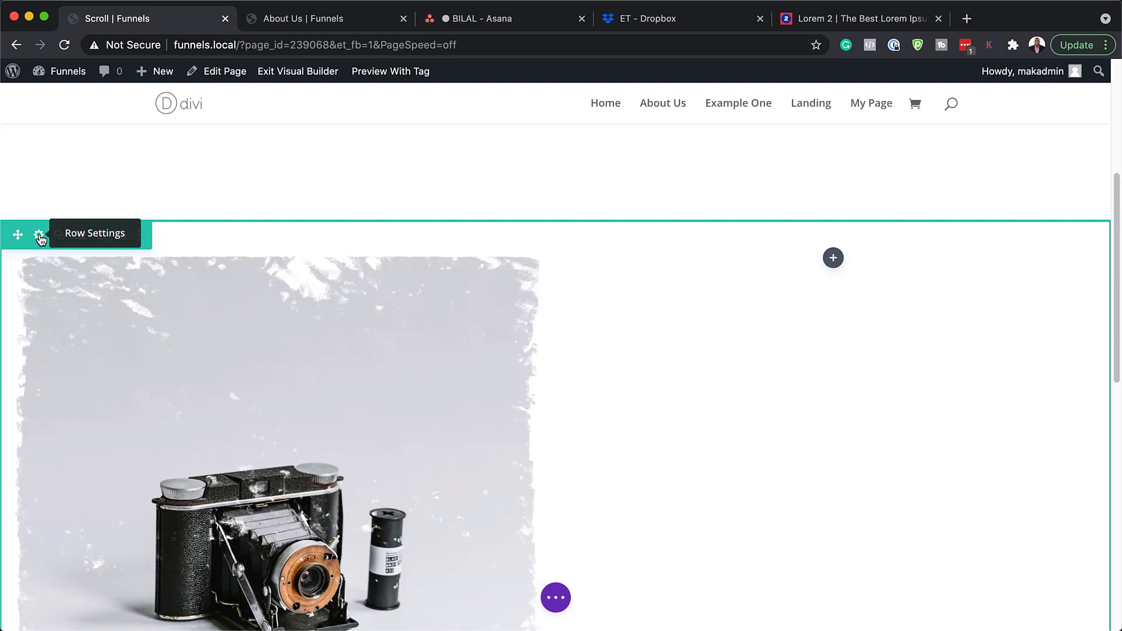
click(39, 235)
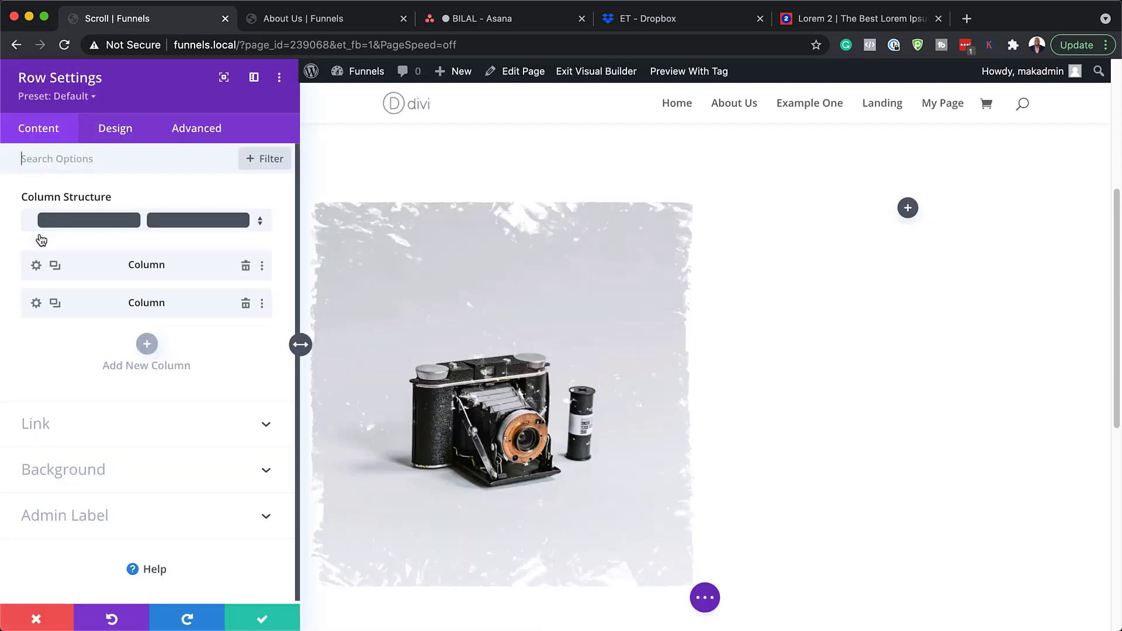
click(245, 303)
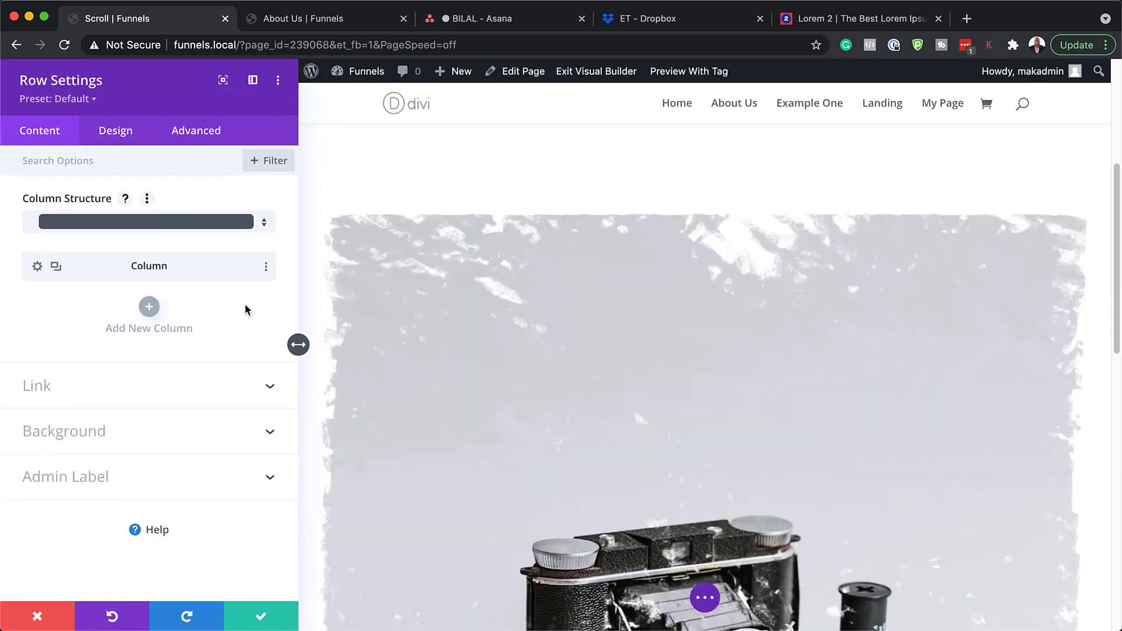
click(57, 268)
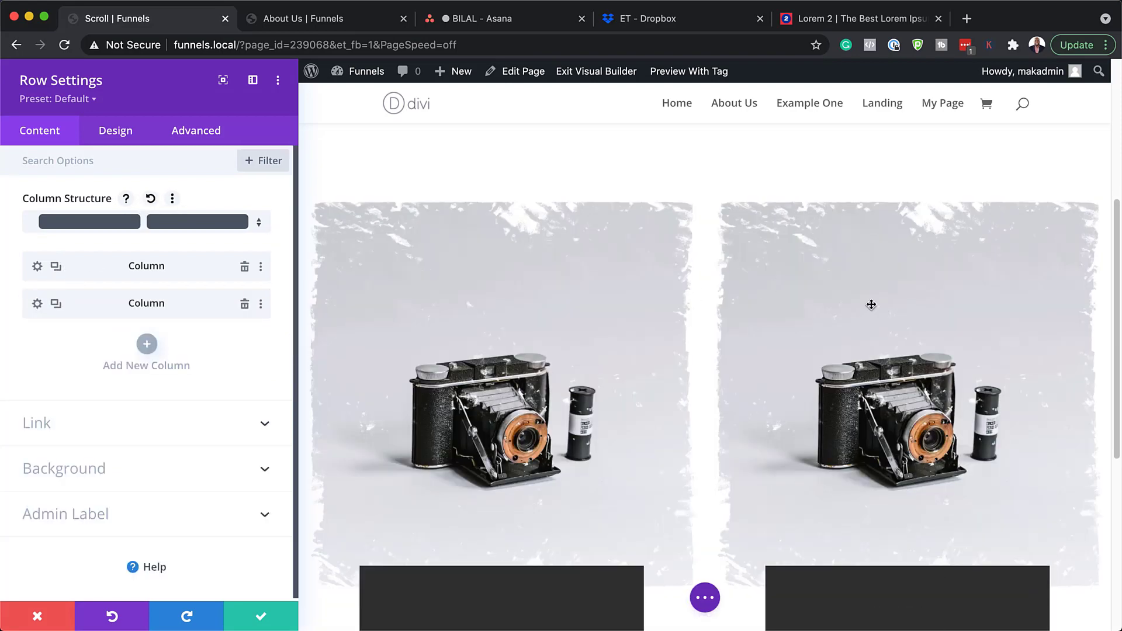
click(261, 616)
Change the heading in the second column's dark text box to "Utensils" and save the text module
scroll(596, 419, down, 2)
scroll(596, 419, down, 1)
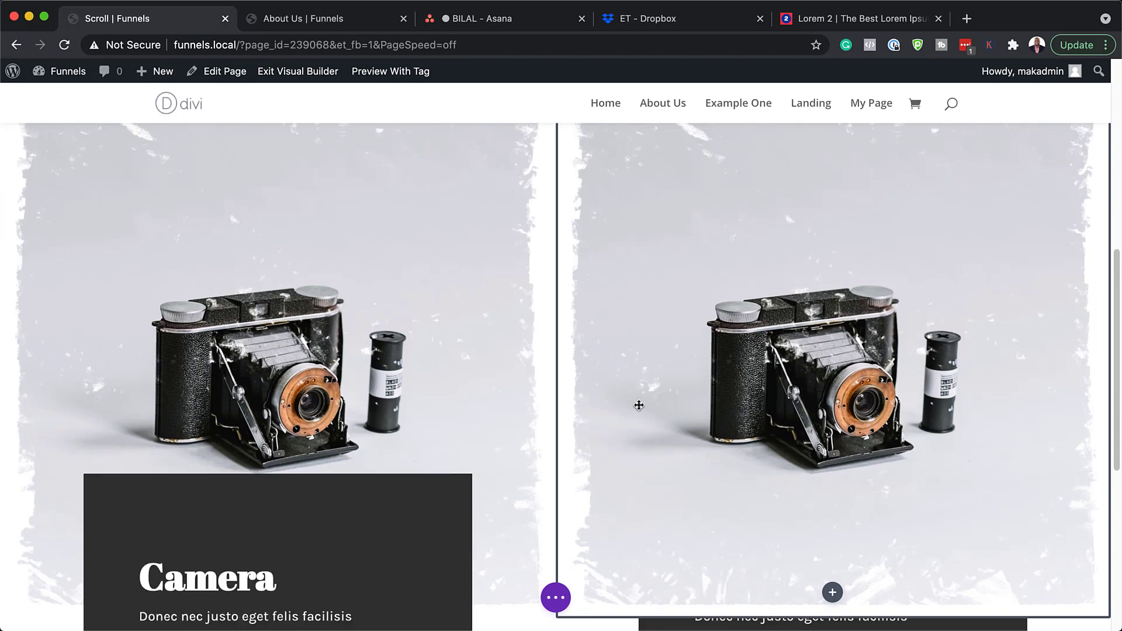
scroll(975, 340, down, 5)
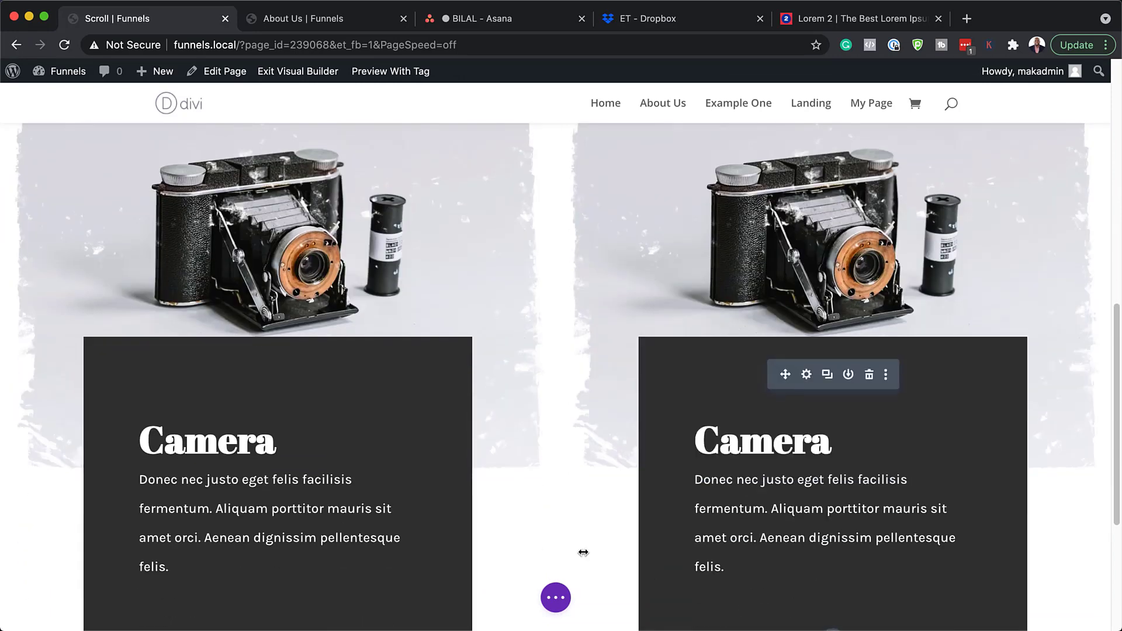
click(807, 375)
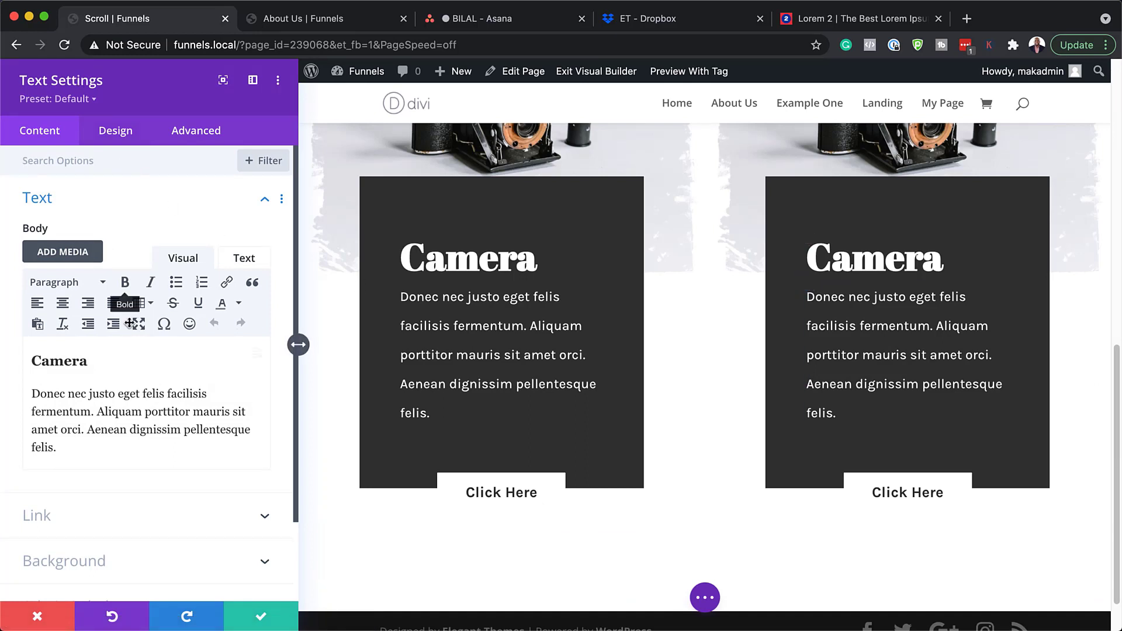
drag(88, 360, 28, 354)
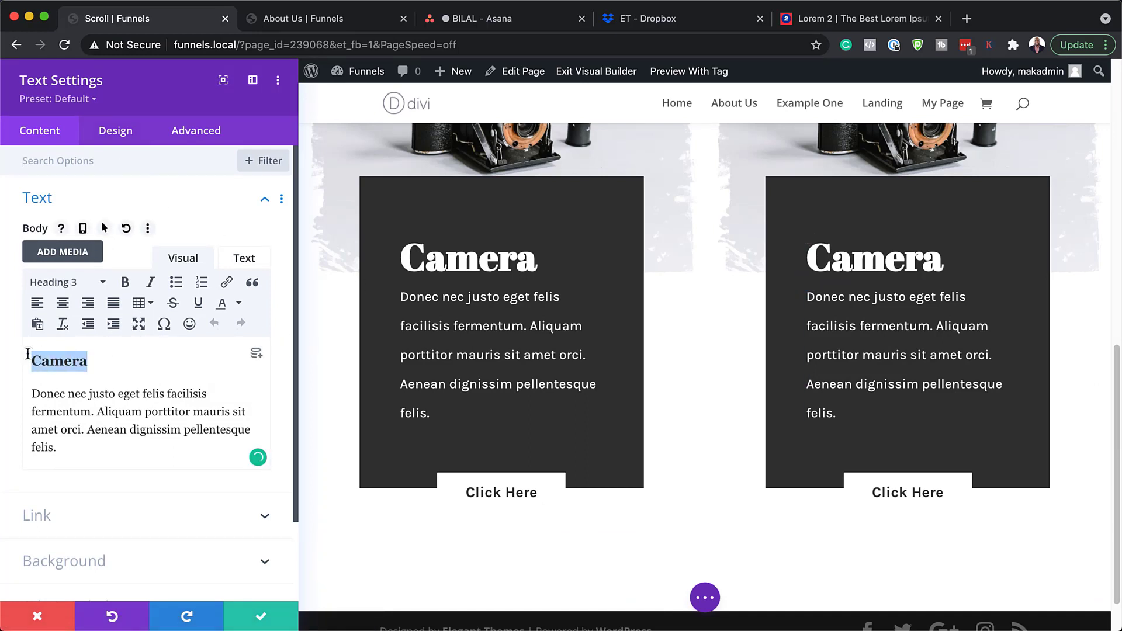
text(Utensils)
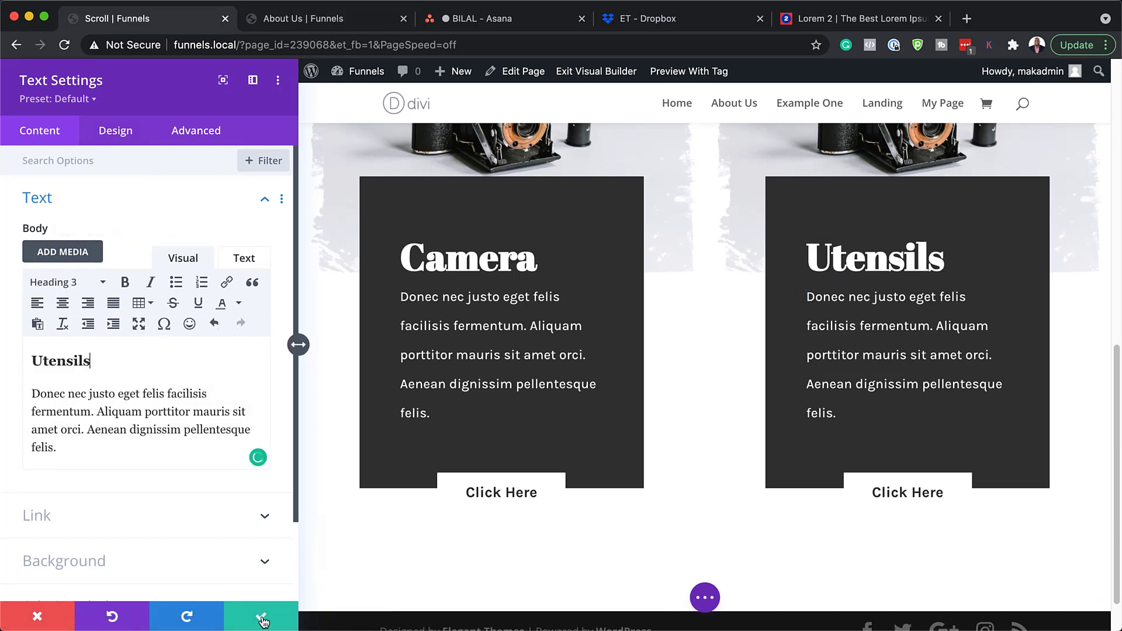
click(261, 616)
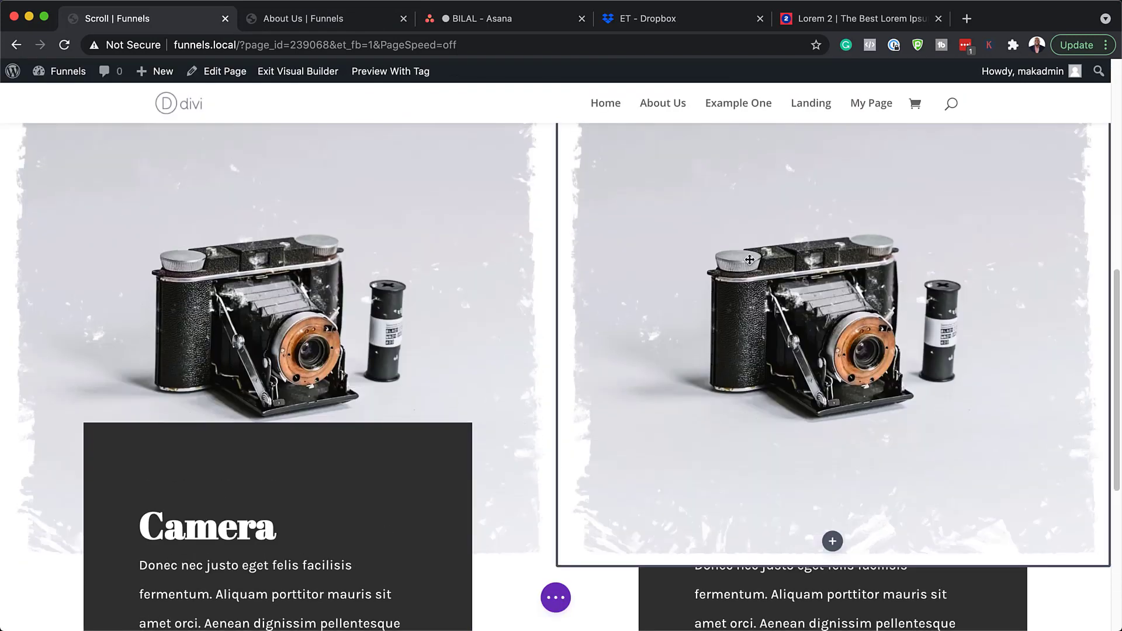
Replace the second column image's background with the copper cups picture x-vintage_store_items-30.jpg and save the image module
scroll(869, 296, up, 5)
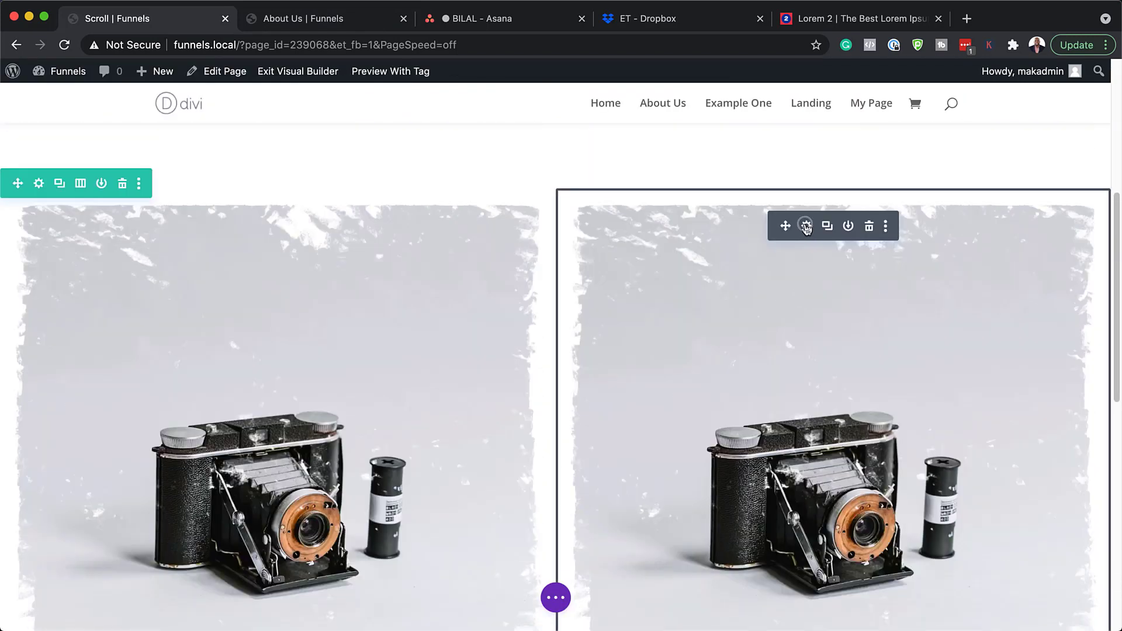
click(805, 226)
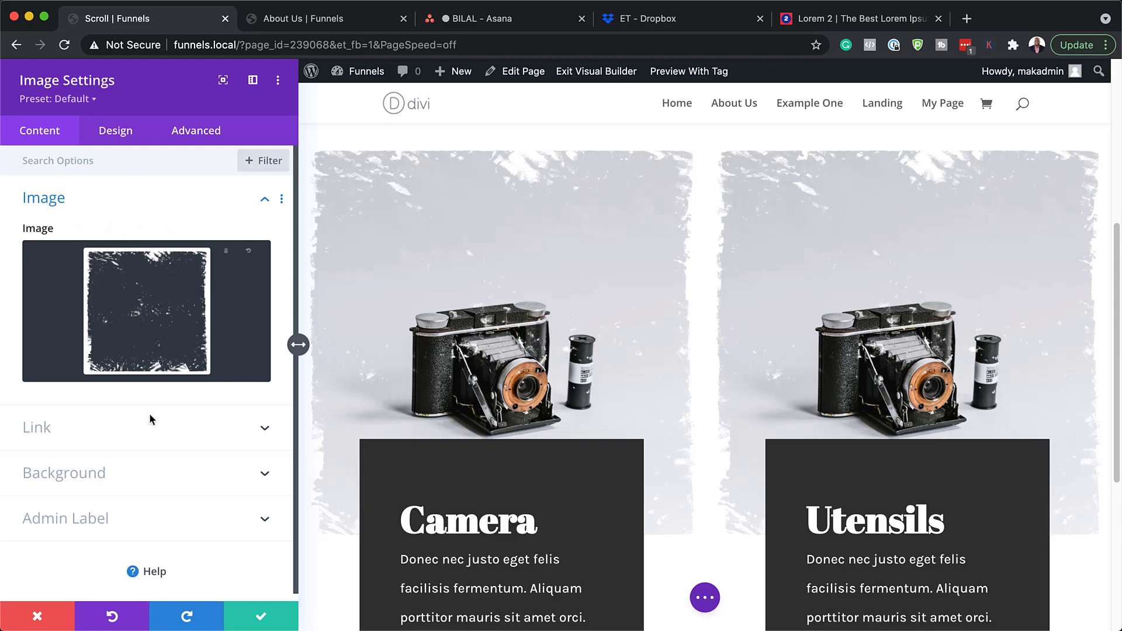
scroll(134, 444, down, 1)
click(113, 470)
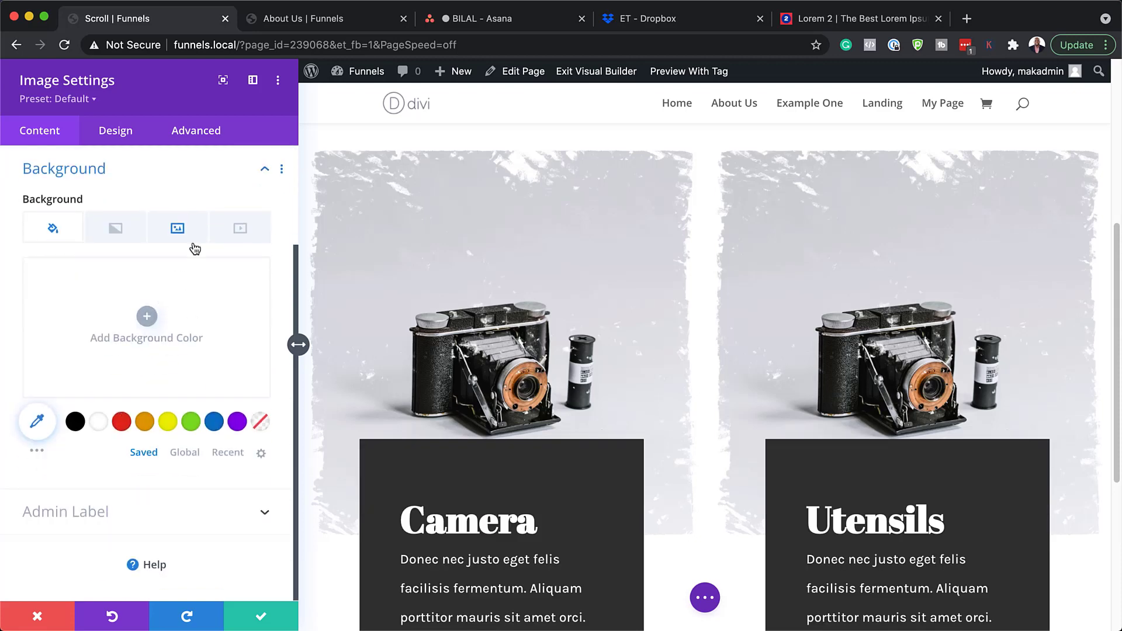
click(188, 237)
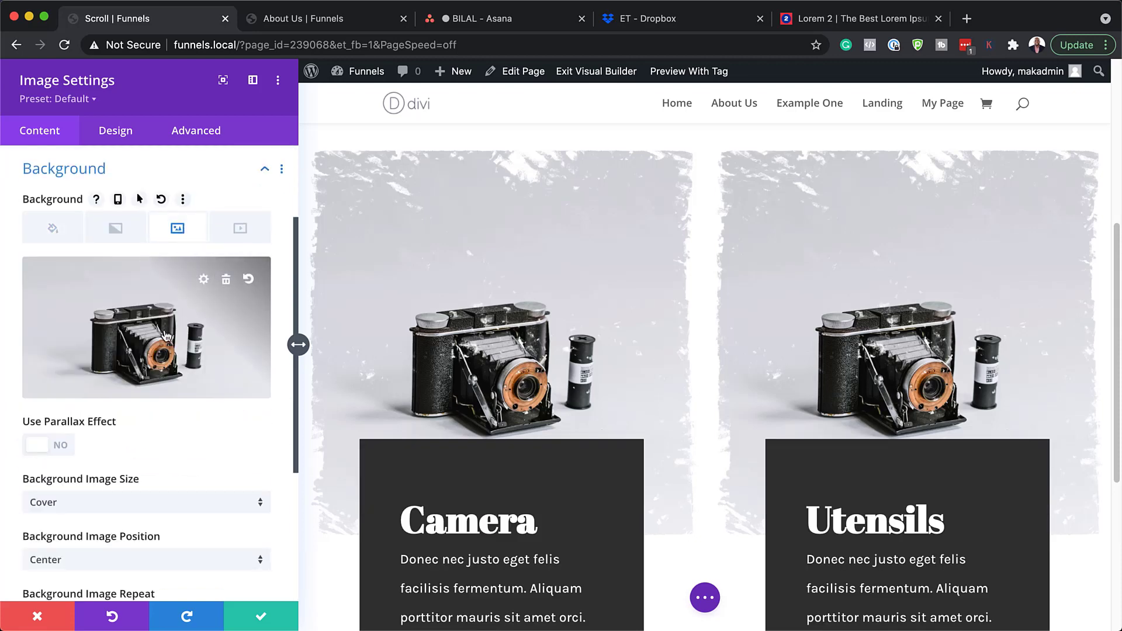
click(166, 335)
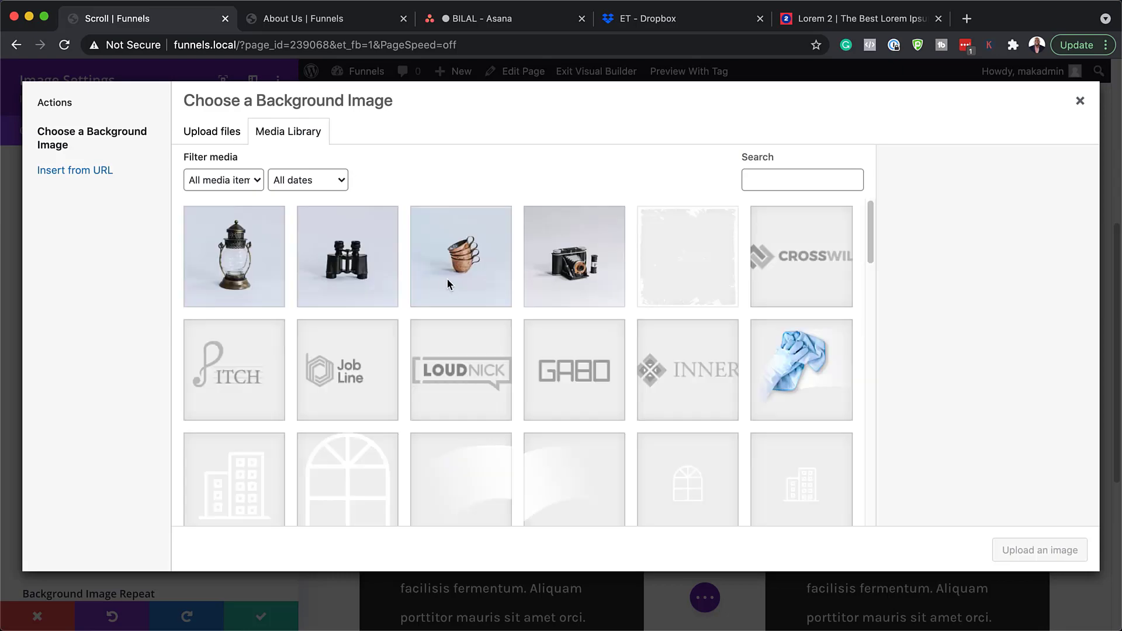
click(460, 266)
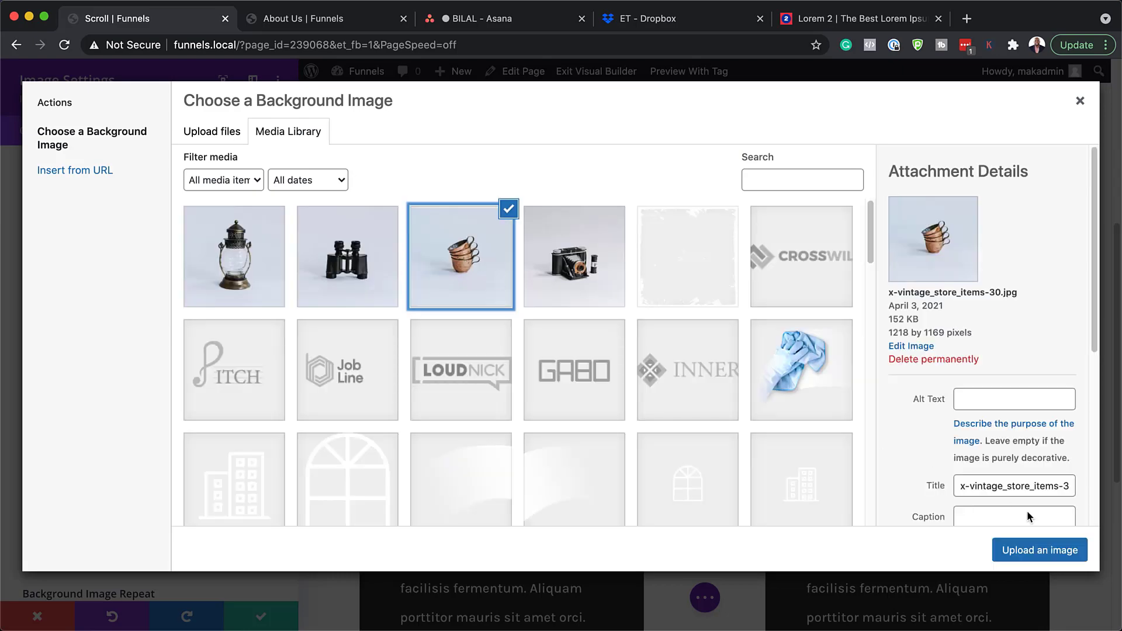
click(1037, 548)
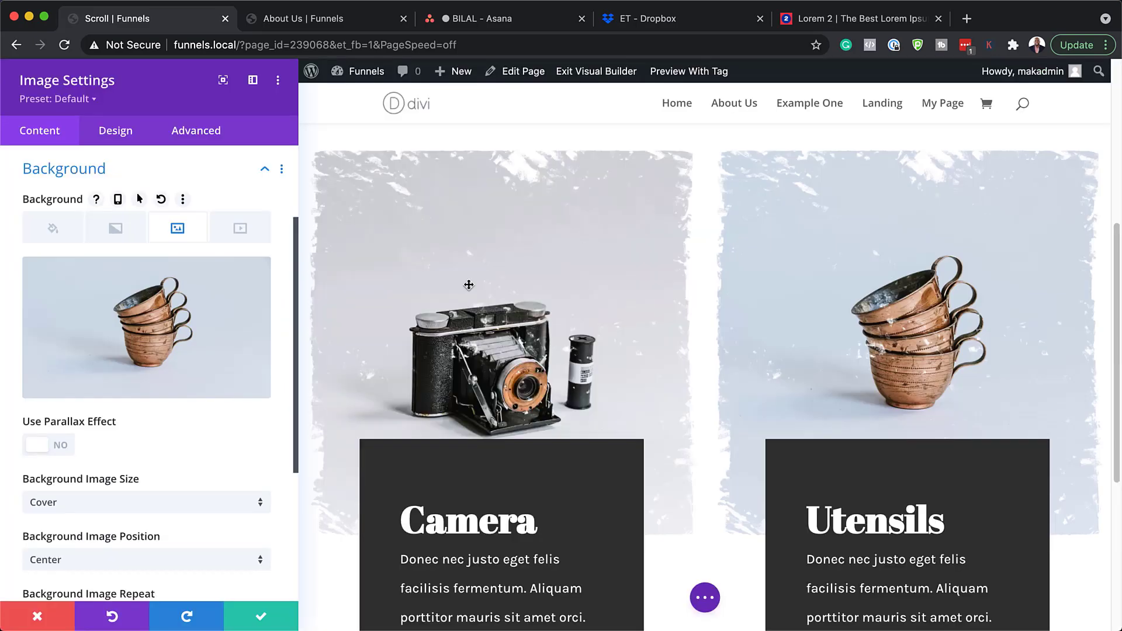
click(259, 619)
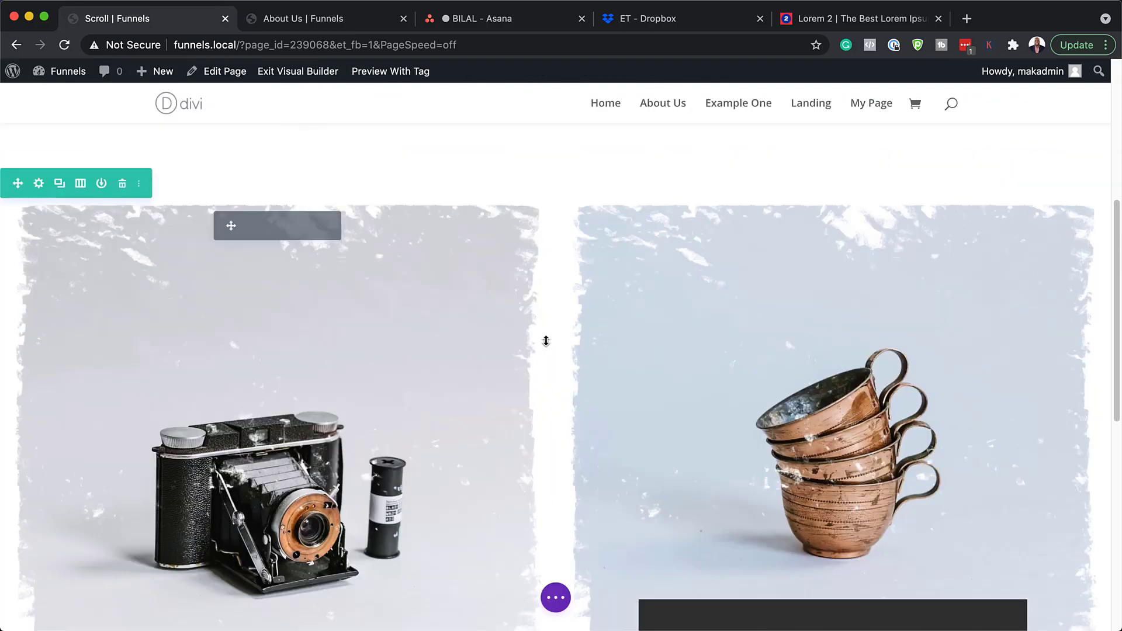
Duplicate the whole two-column product row with the Camera and Utensils boxes
scroll(631, 316, down, 1)
scroll(631, 317, down, 5)
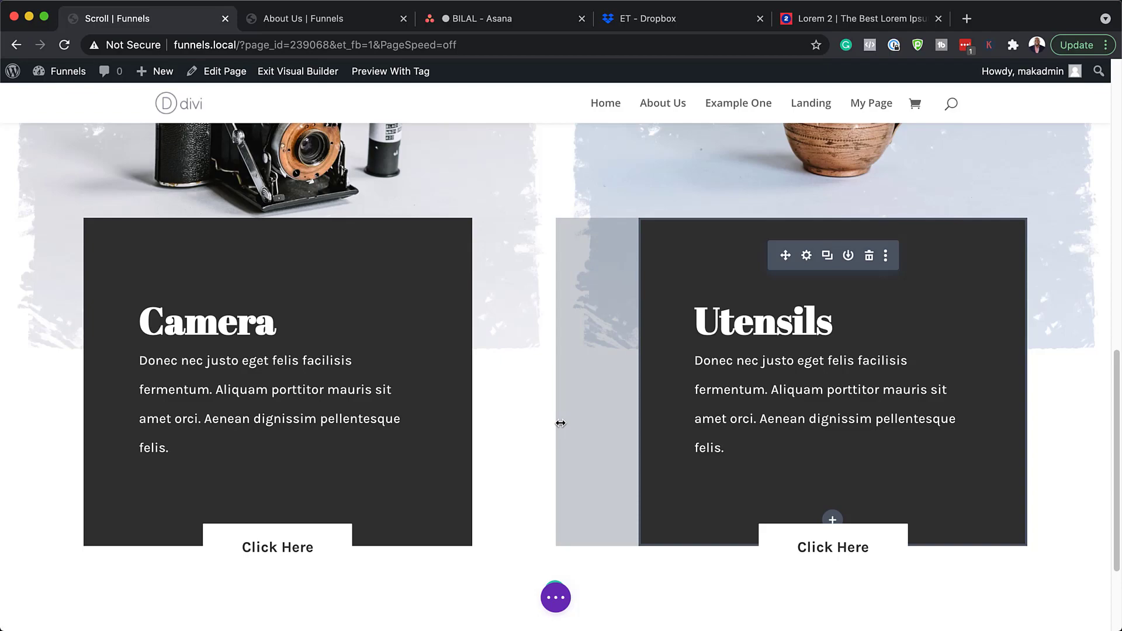
scroll(561, 417, up, 7)
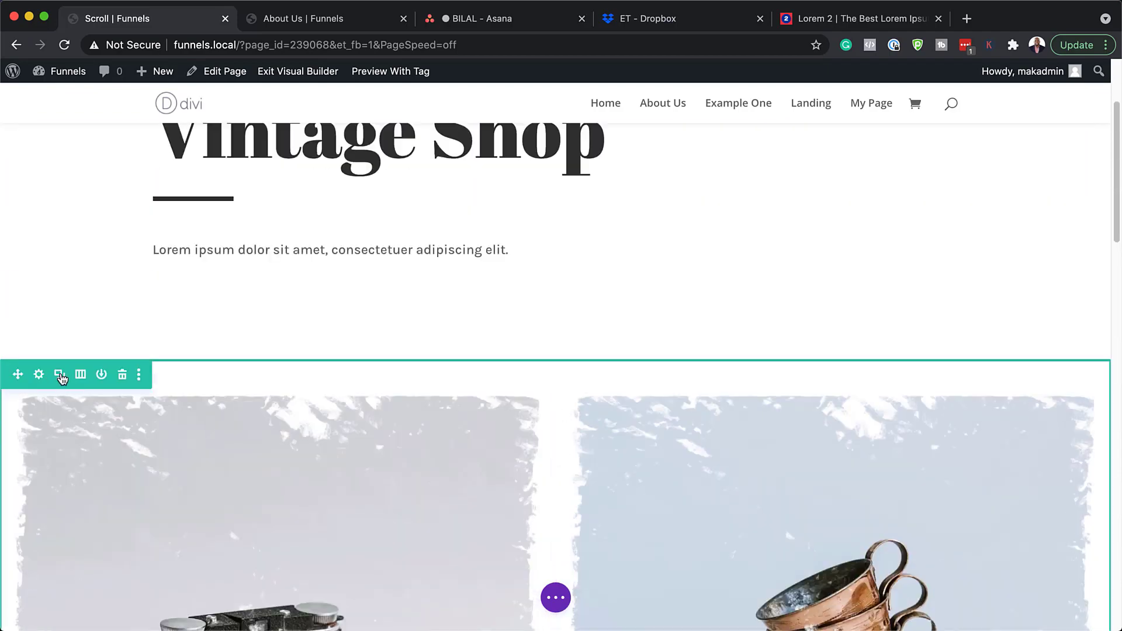
scroll(551, 356, down, 9)
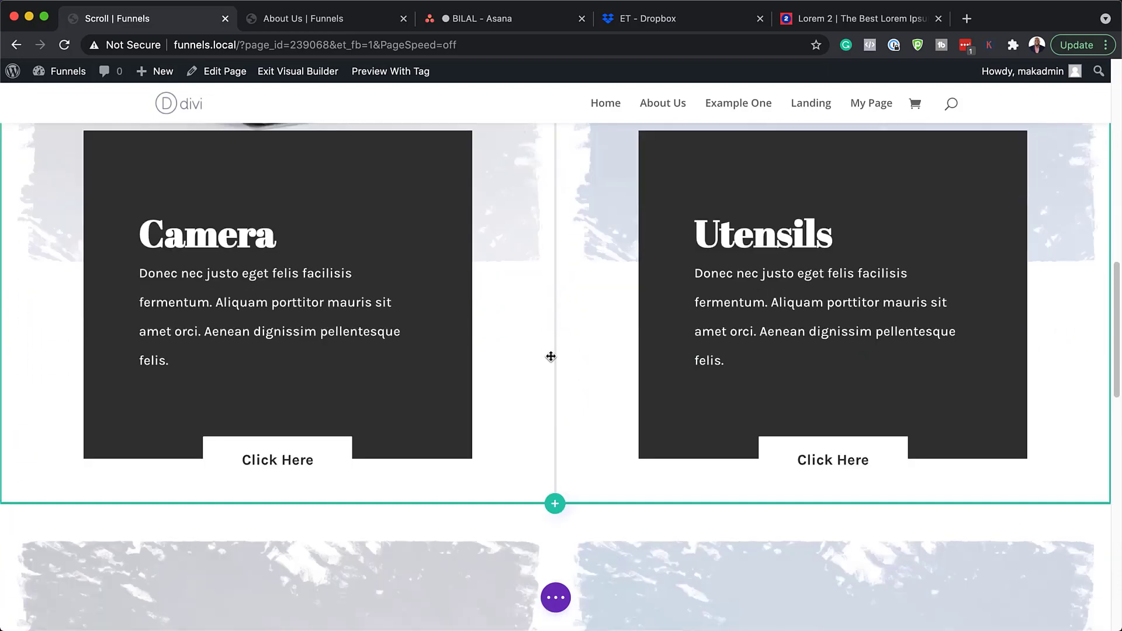
scroll(551, 356, down, 8)
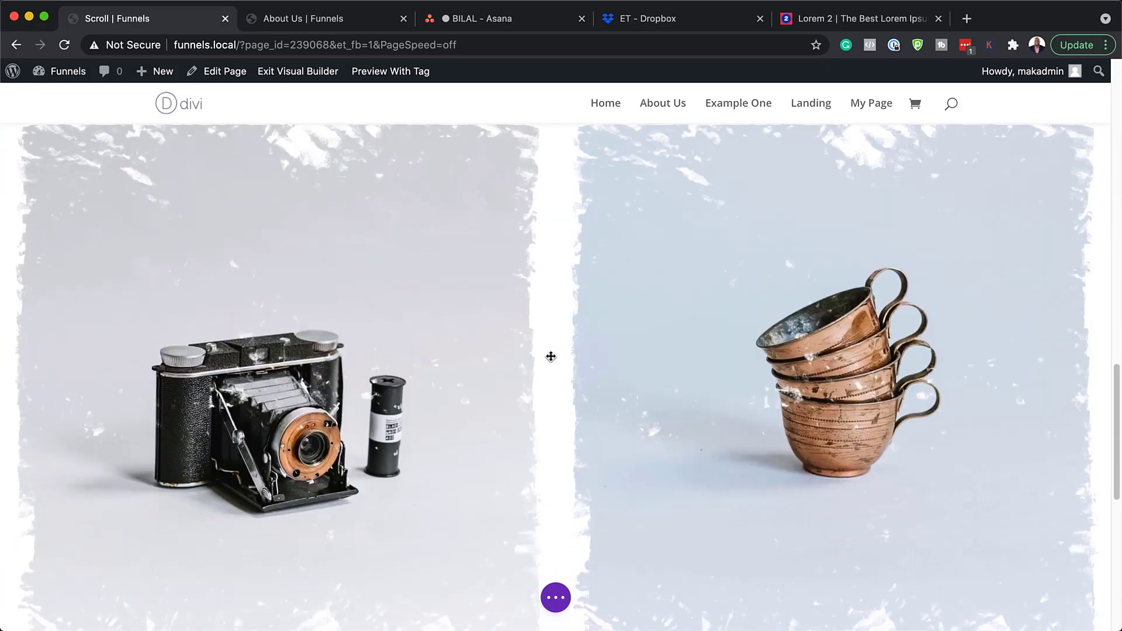
scroll(551, 356, down, 2)
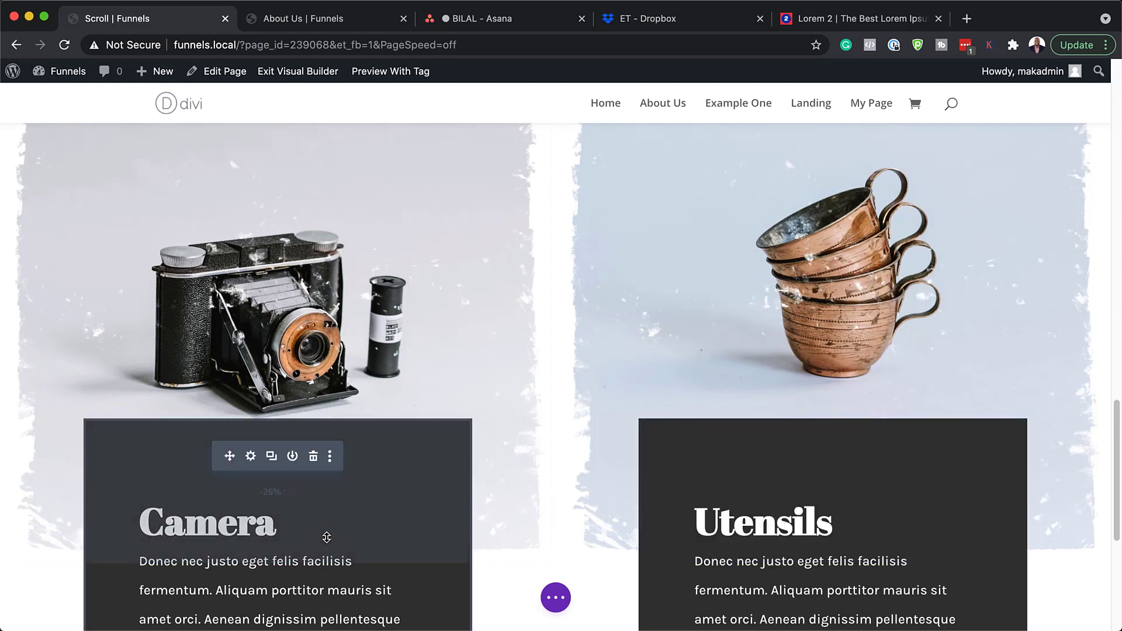
Switch to the About Us page and examine its Vintage Shop layout, product images and overlapping text boxes as they scroll
key(ctrl+Tab)
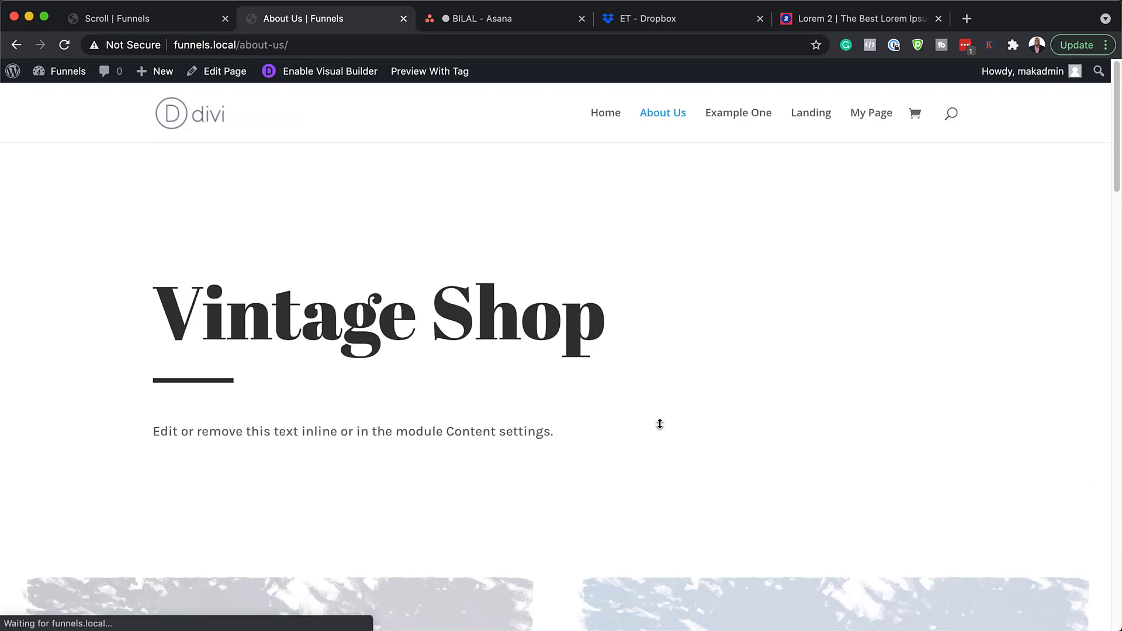
scroll(805, 315, down, 6)
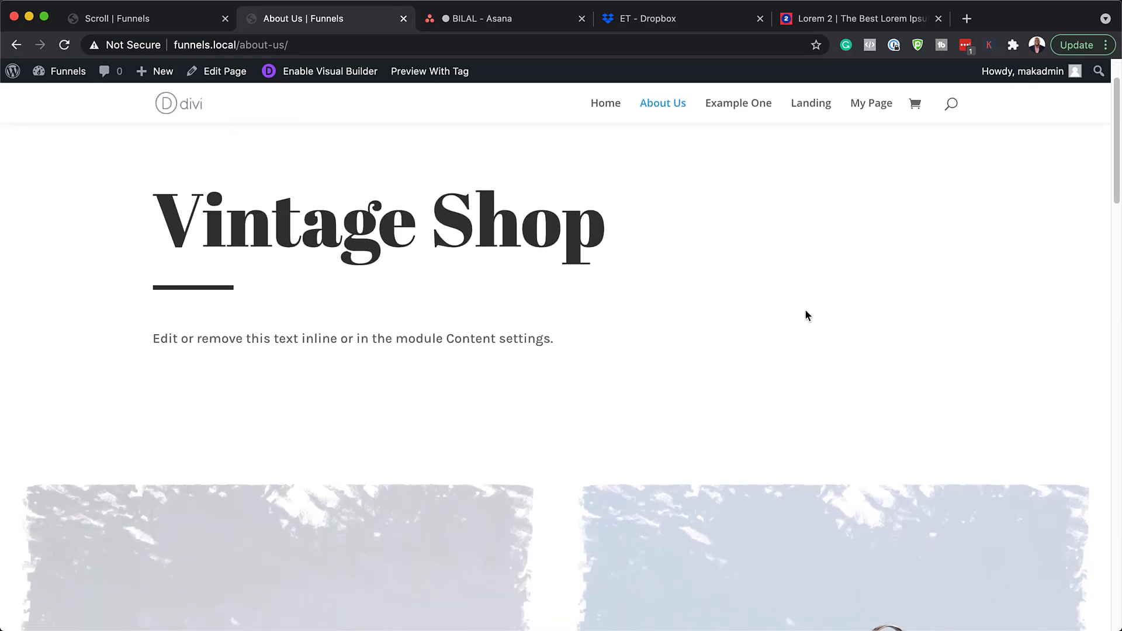
scroll(806, 315, down, 4)
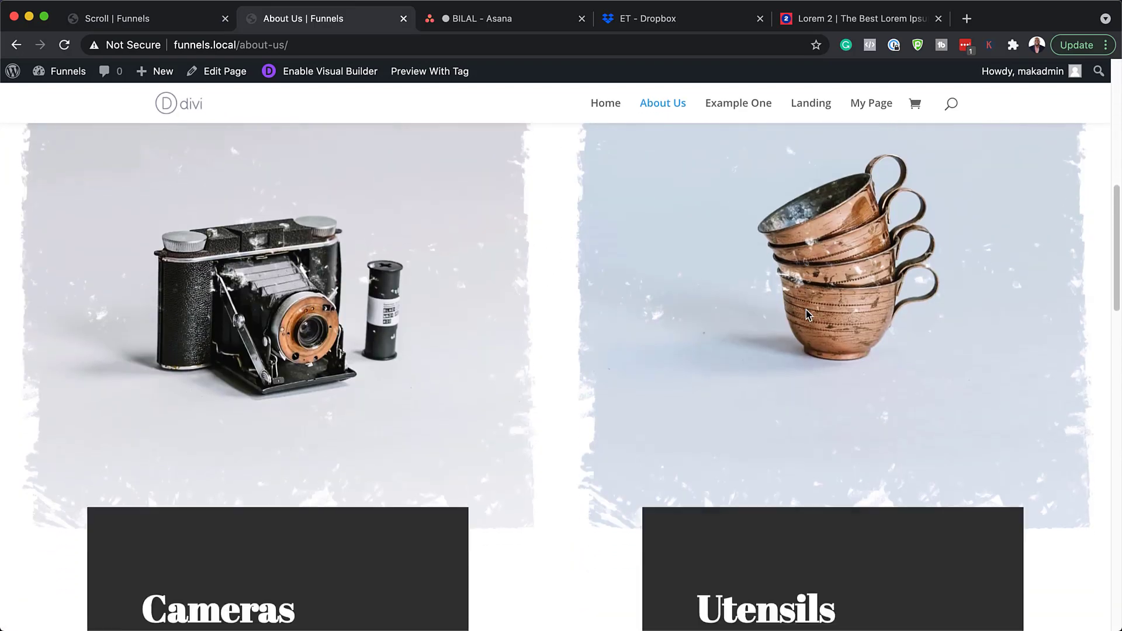
scroll(806, 316, down, 6)
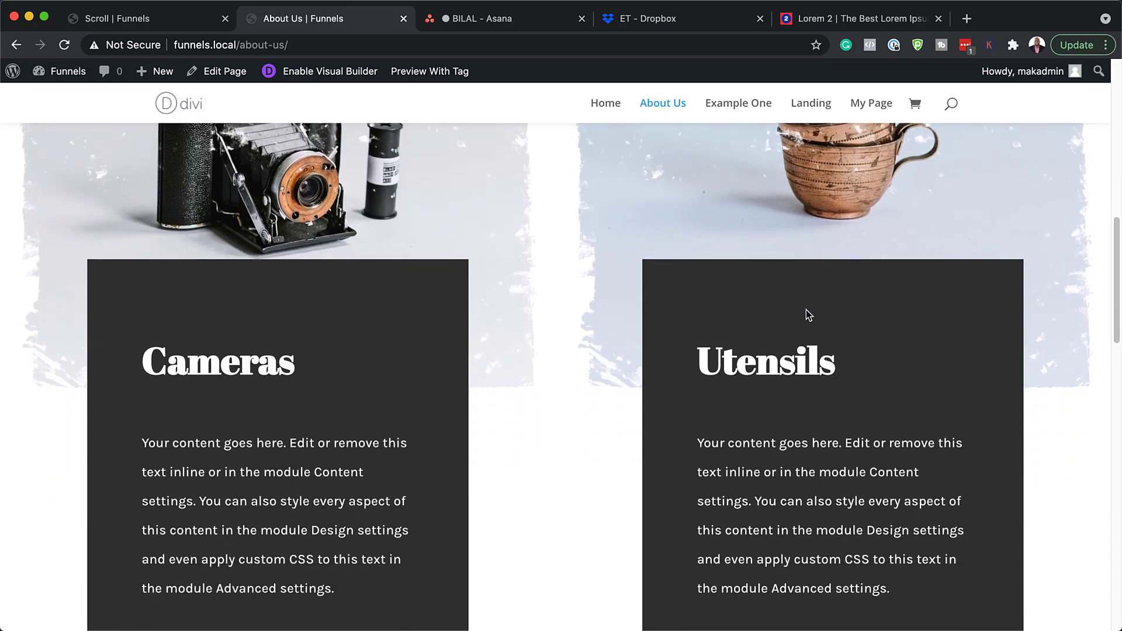